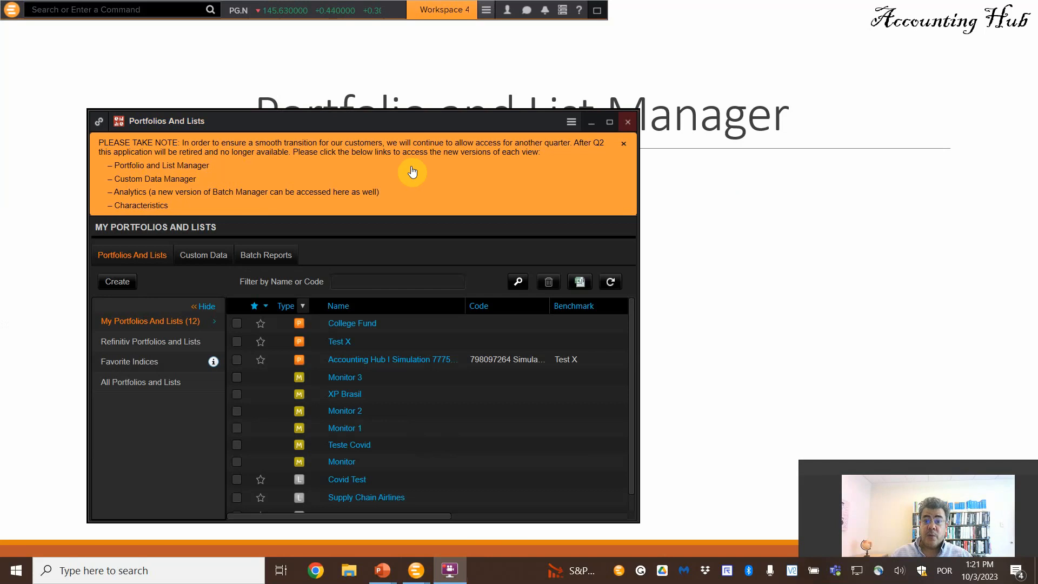
# Step: Close the old Portfolios And Lists window, find "pal" and open the Portfolios & Lists Manager maximized
pyautogui.click(629, 122)
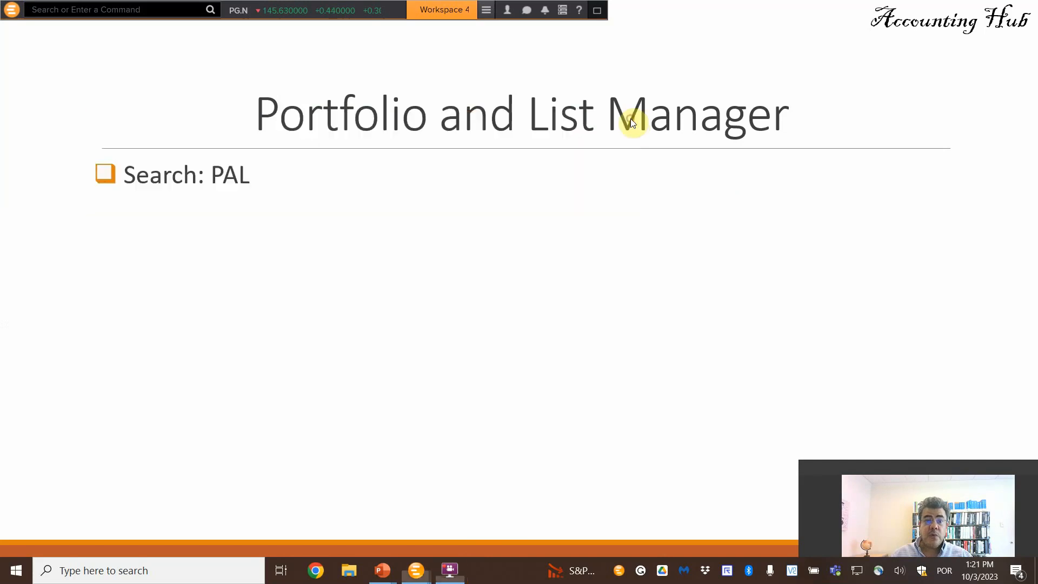
pyautogui.click(30, 13)
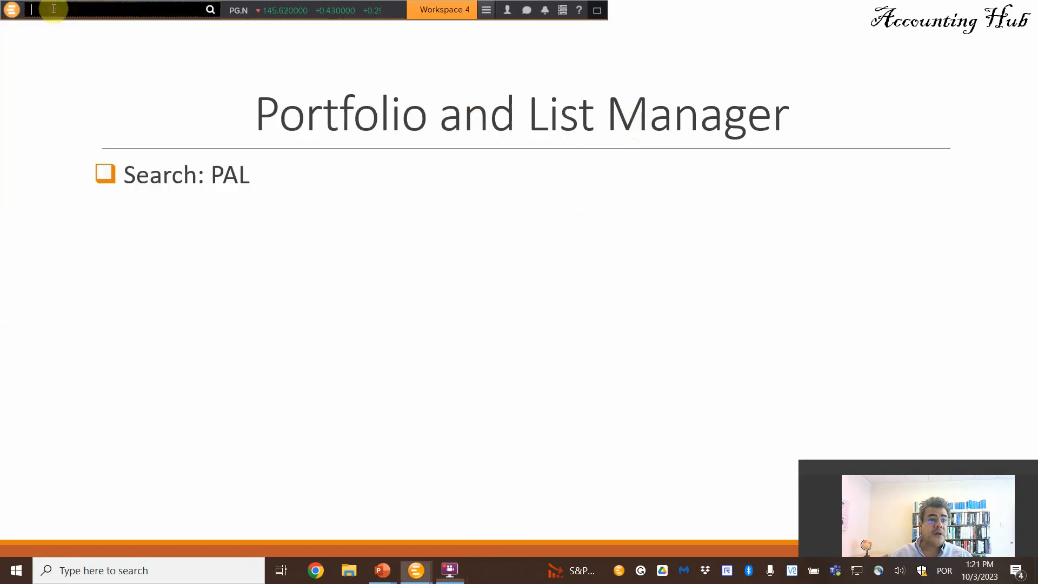
pyautogui.write('pal')
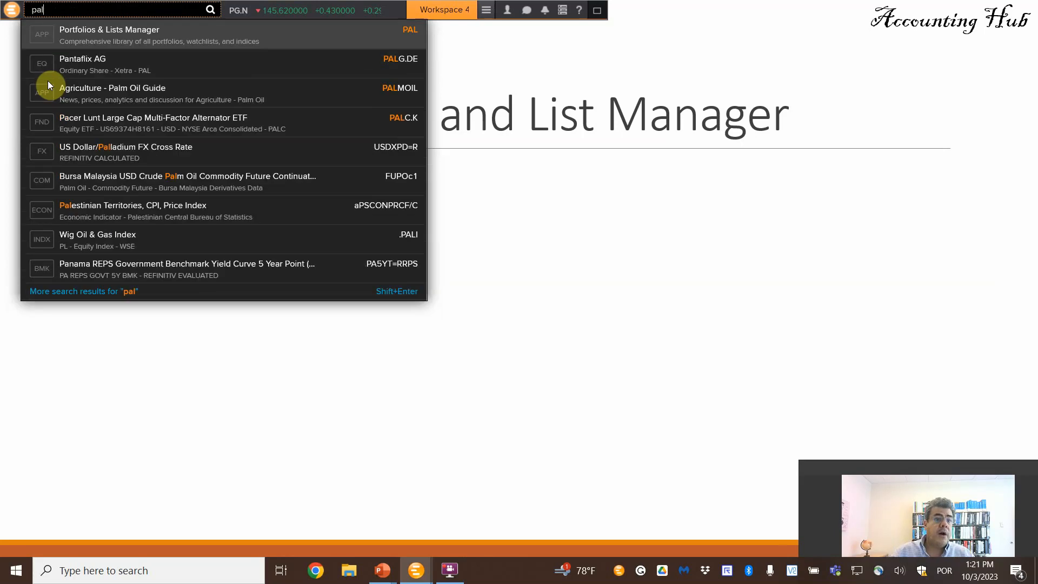
pyautogui.click(136, 37)
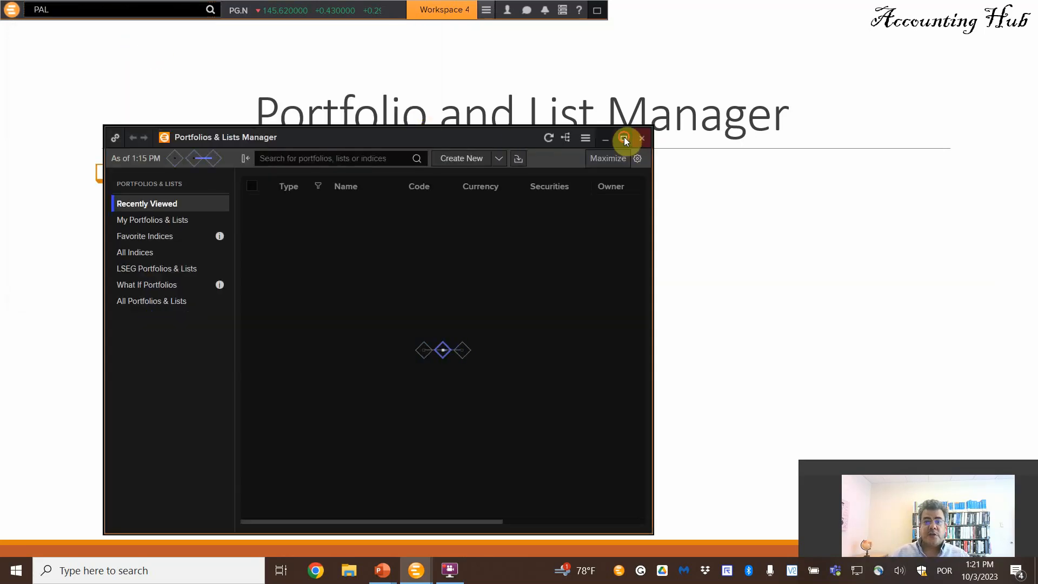
pyautogui.click(624, 138)
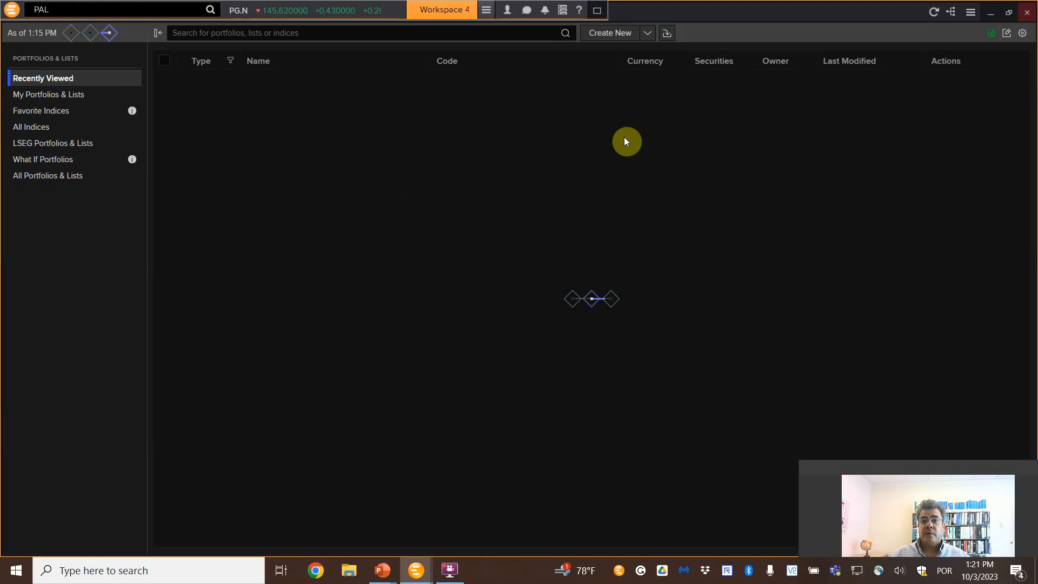
# Step: Look through the Recently Viewed, My Portfolios & Lists, Favorite Indices and All Indices categories
pyautogui.click(68, 80)
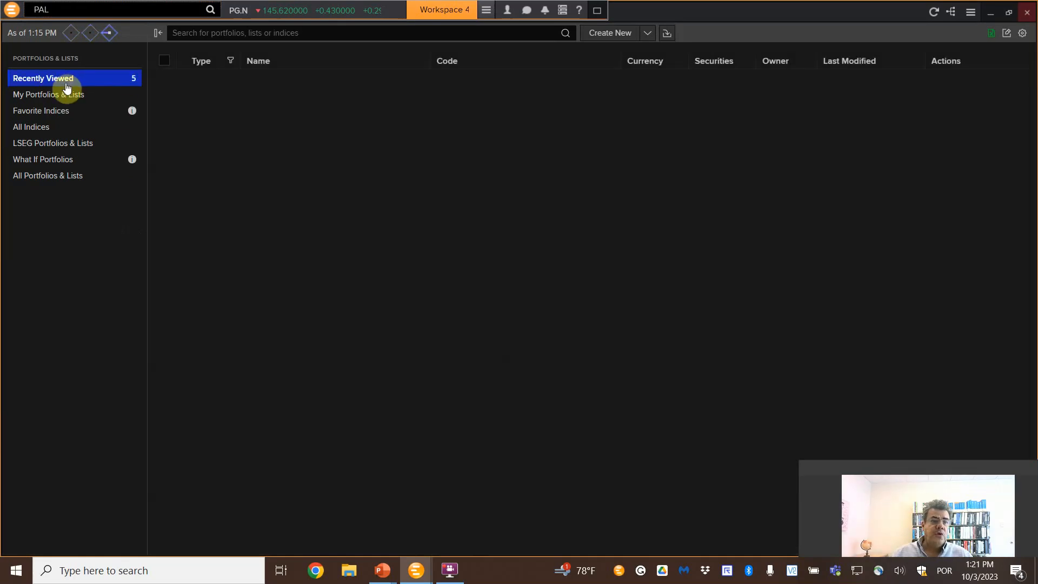
pyautogui.click(69, 94)
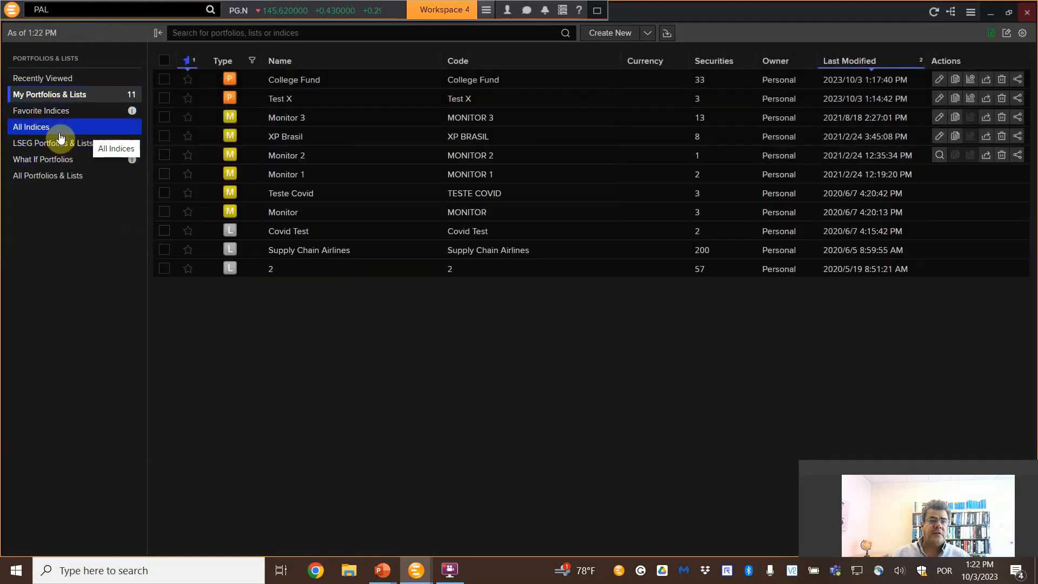
pyautogui.click(63, 110)
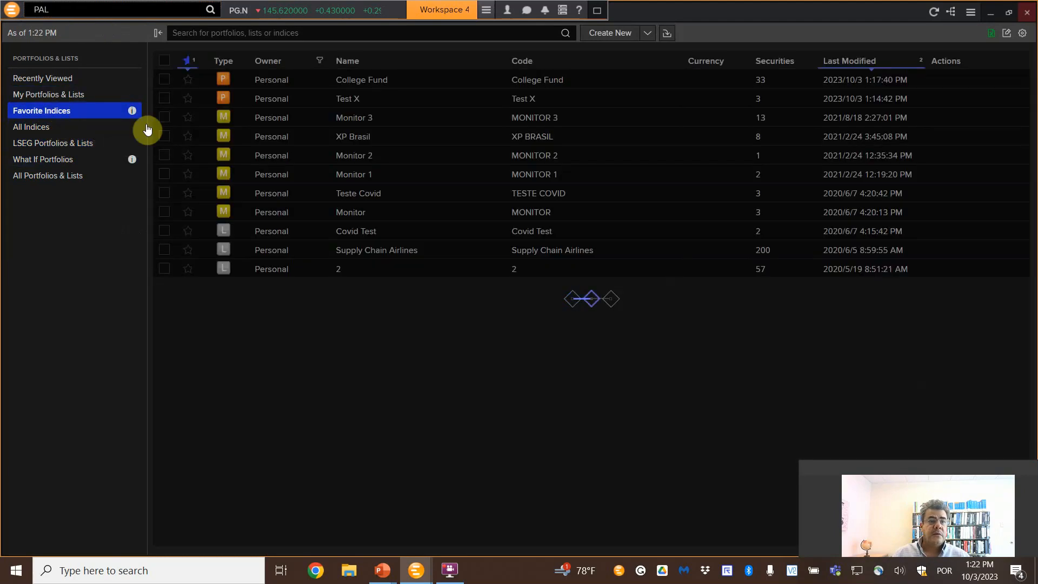
pyautogui.click(44, 133)
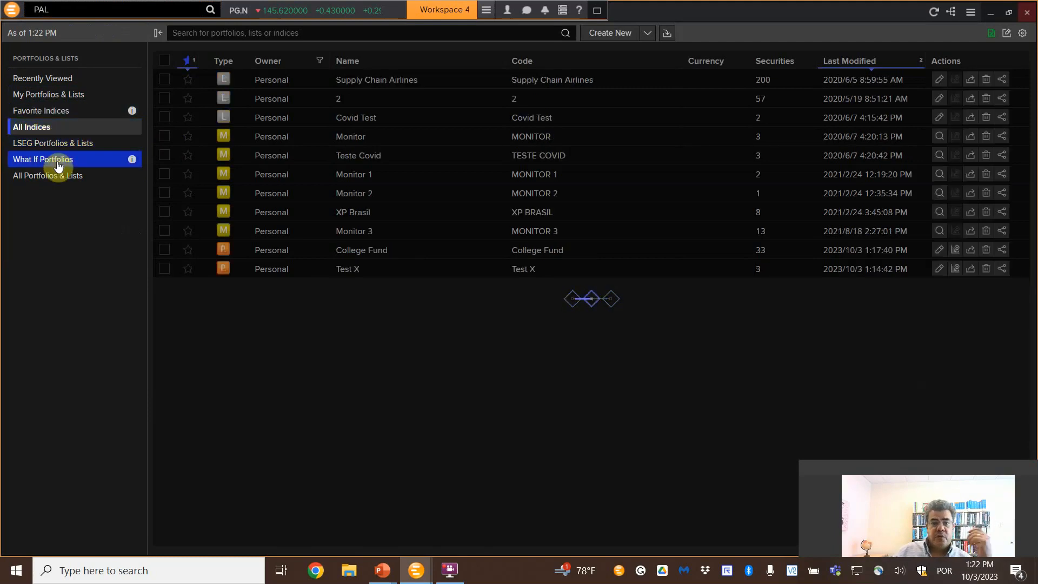
pyautogui.click(75, 81)
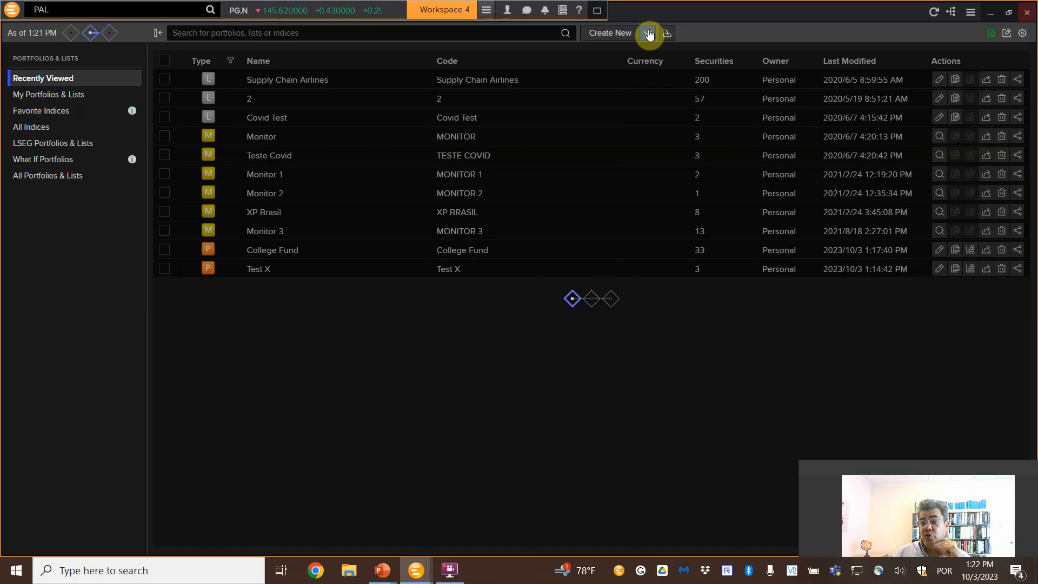
# Step: Start a new funded portfolio in a maximized editor and name it "Accounting Hub"
pyautogui.click(648, 33)
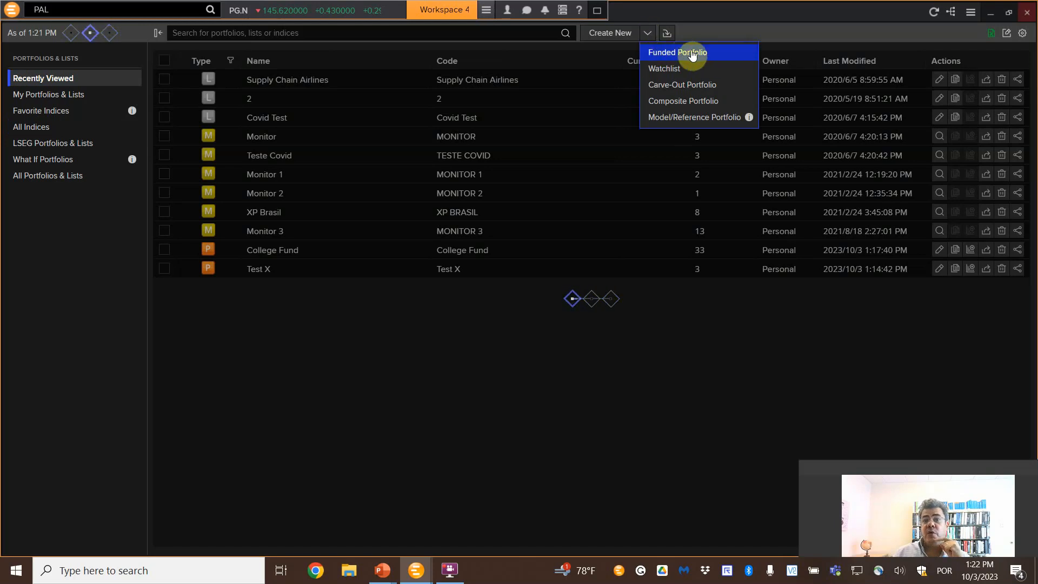
pyautogui.click(718, 53)
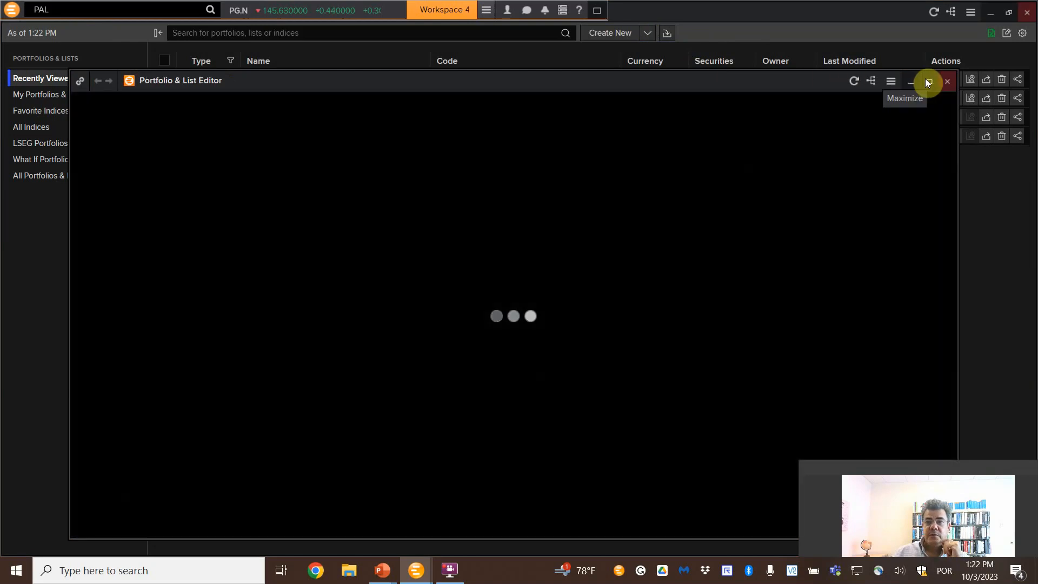
pyautogui.click(926, 80)
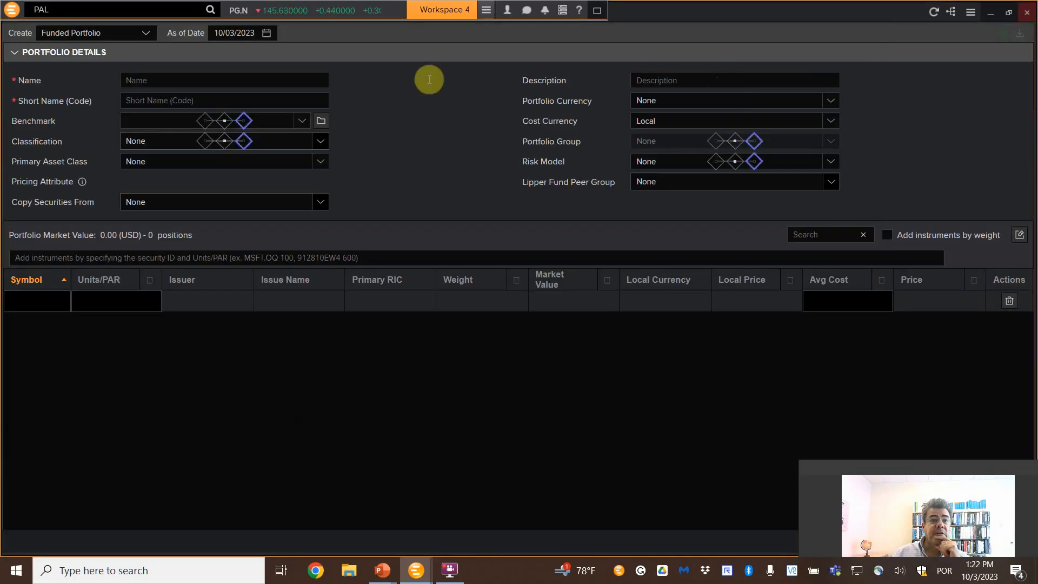
pyautogui.click(136, 80)
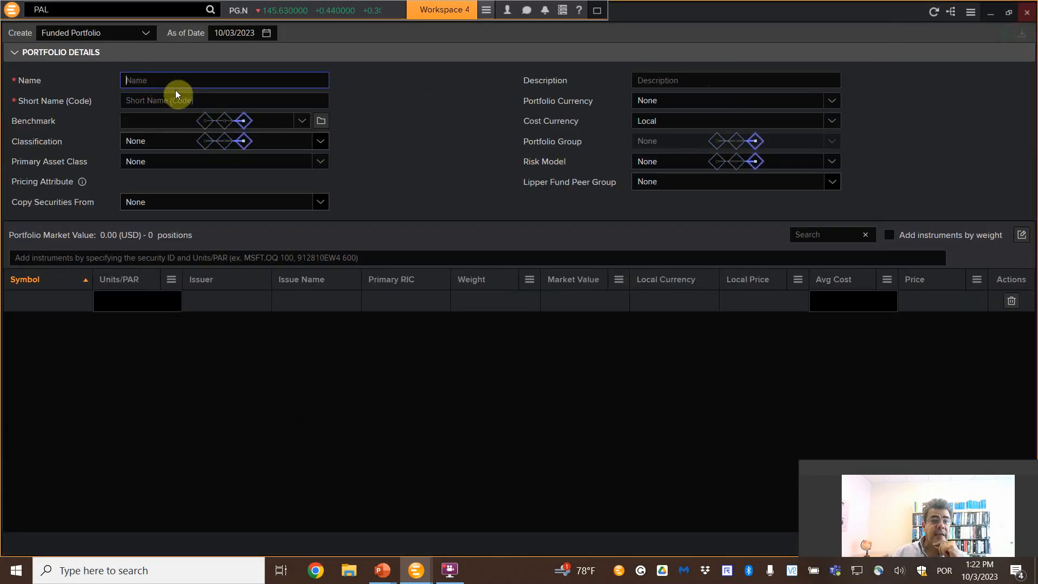
pyautogui.write('A')
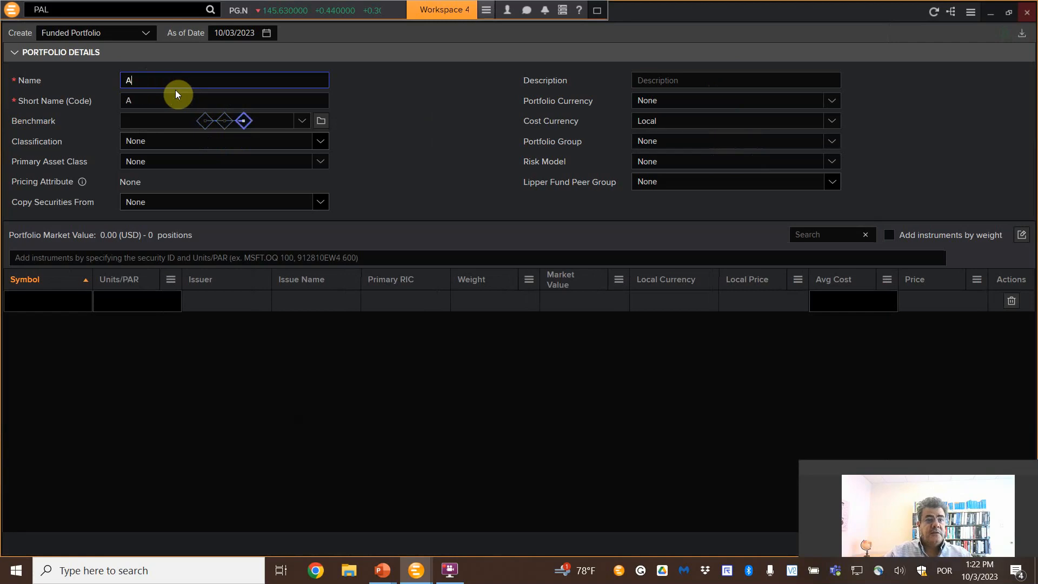
pyautogui.write('ccounting ')
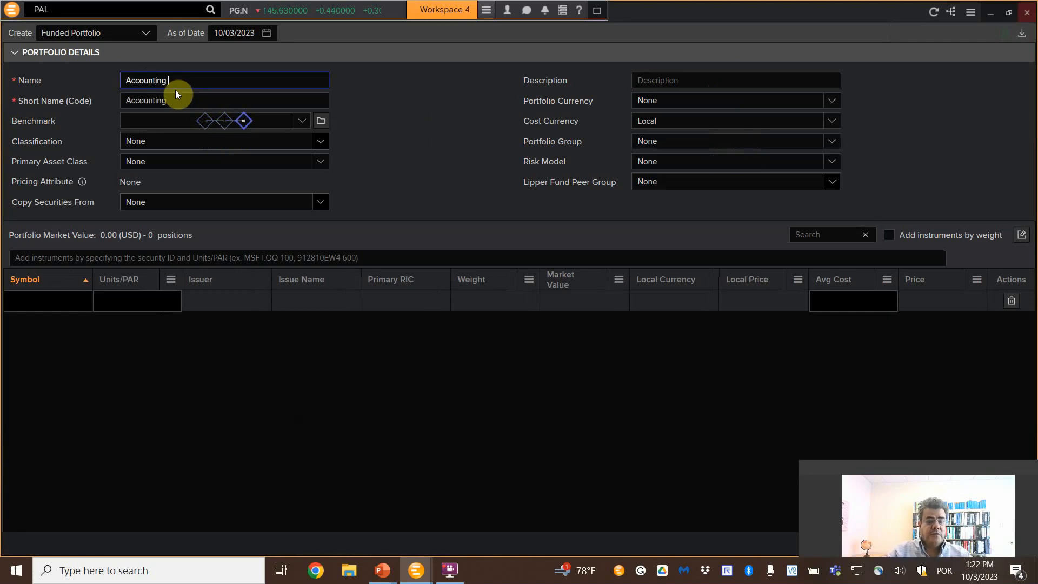
pyautogui.write('Hub')
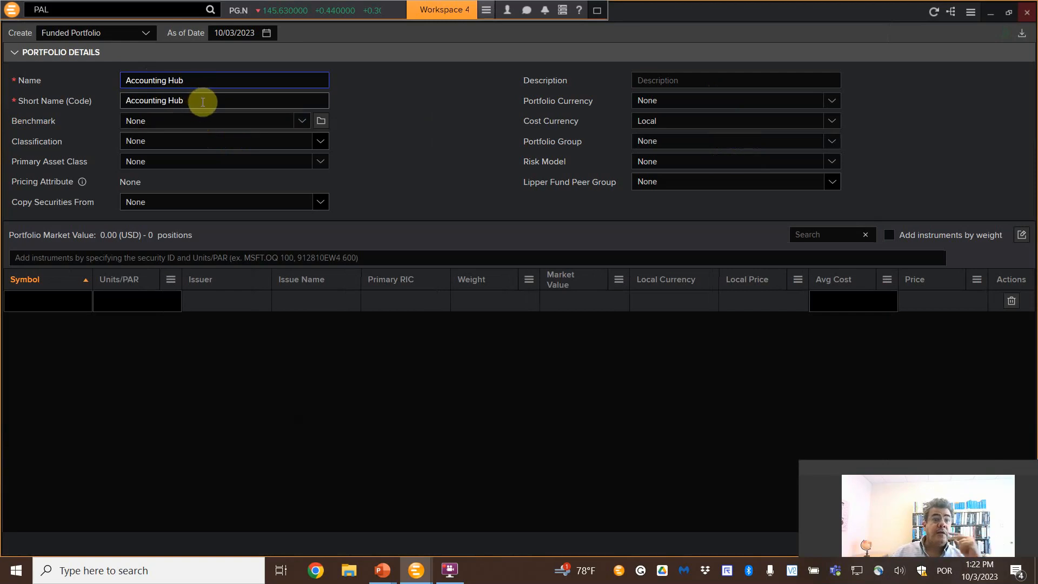
# Step: Set the new portfolio's benchmark to S&P 500
pyautogui.click(301, 124)
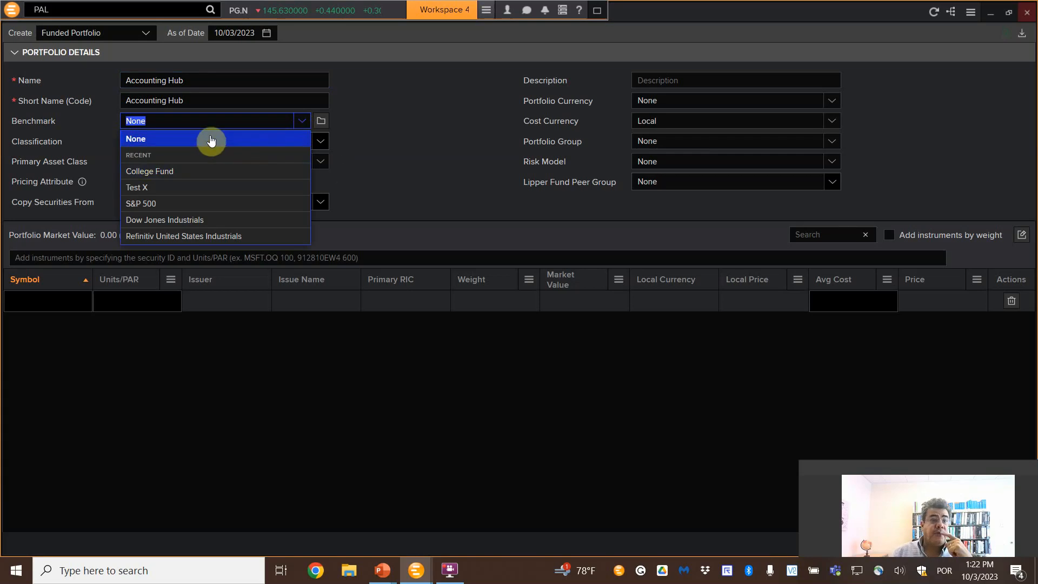
pyautogui.click(167, 204)
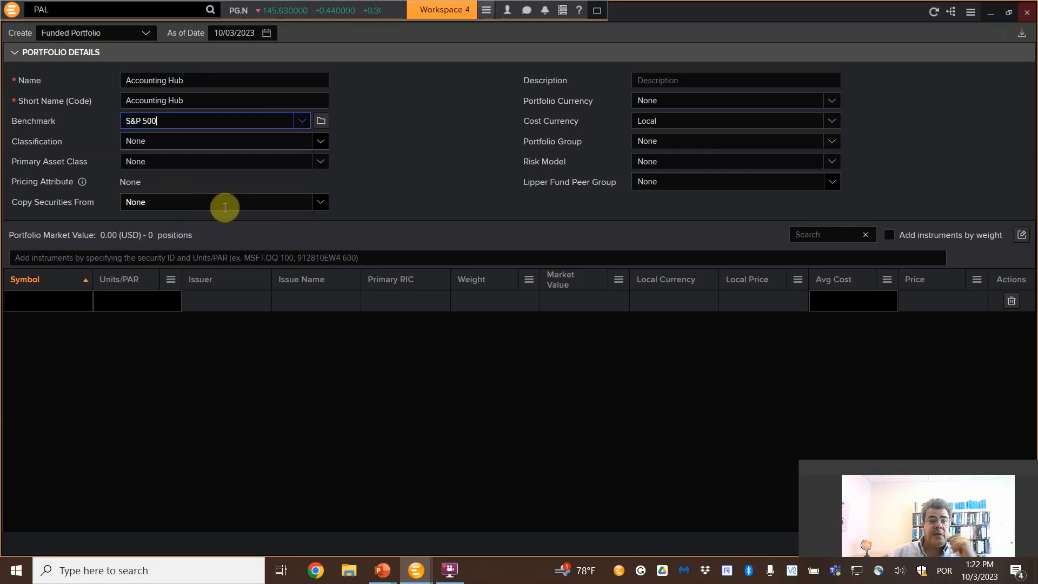
pyautogui.moveTo(917, 466); pyautogui.dragTo(914, 430)
# Step: Review the available classification schemes and cost currencies for the portfolio without changing either one
pyautogui.click(324, 143)
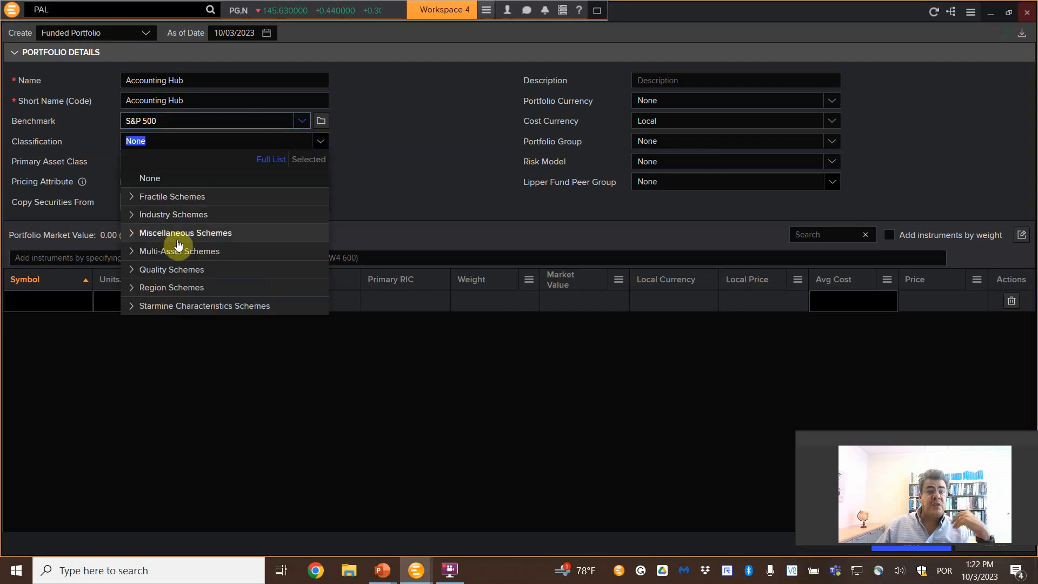
pyautogui.click(397, 187)
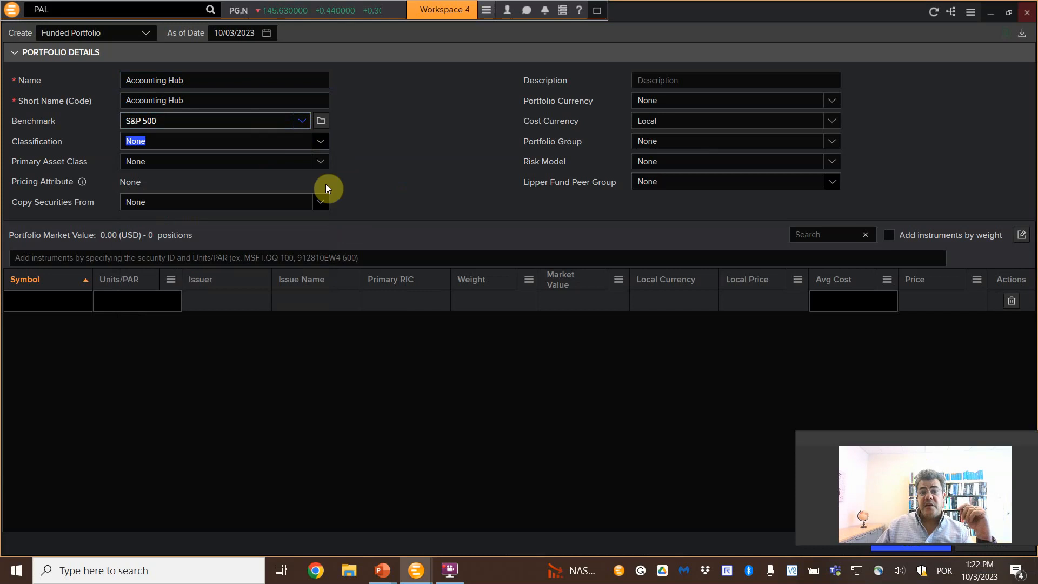
pyautogui.click(702, 120)
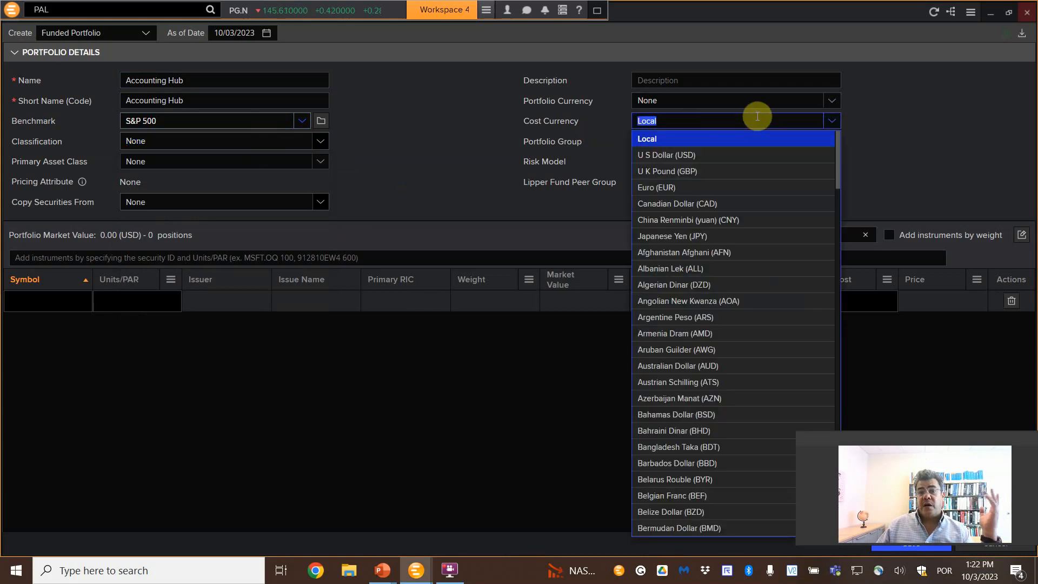
pyautogui.click(431, 158)
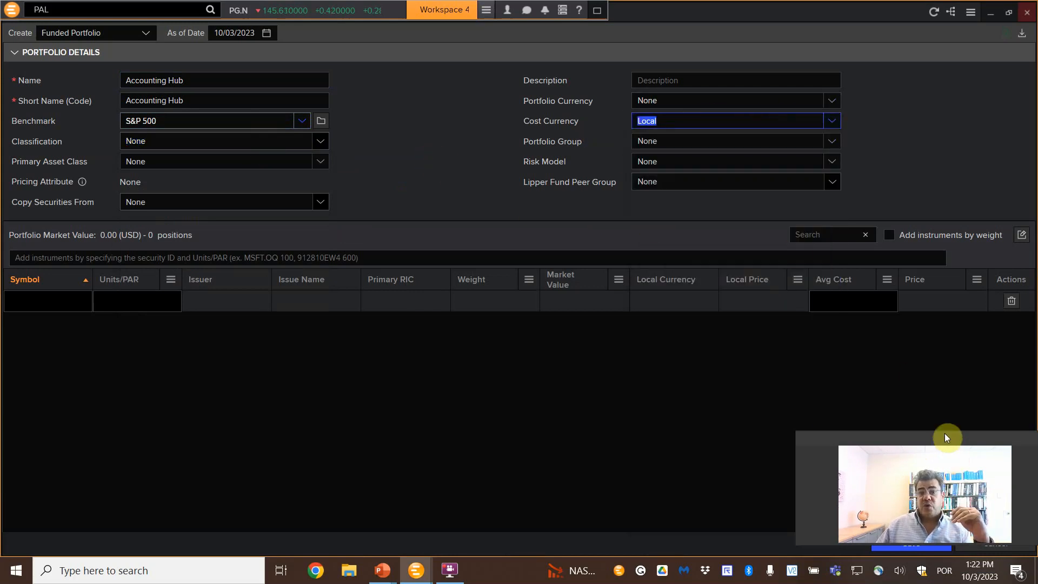
# Step: Save the Accounting Hub portfolio and dismiss the confirmation dialog
pyautogui.moveTo(945, 434); pyautogui.dragTo(950, 411)
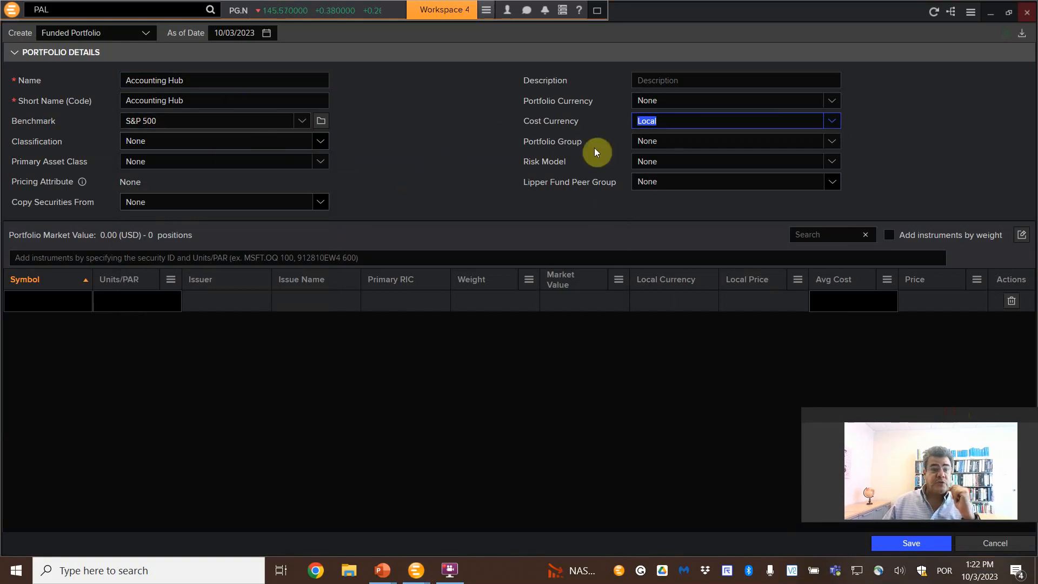
pyautogui.click(927, 551)
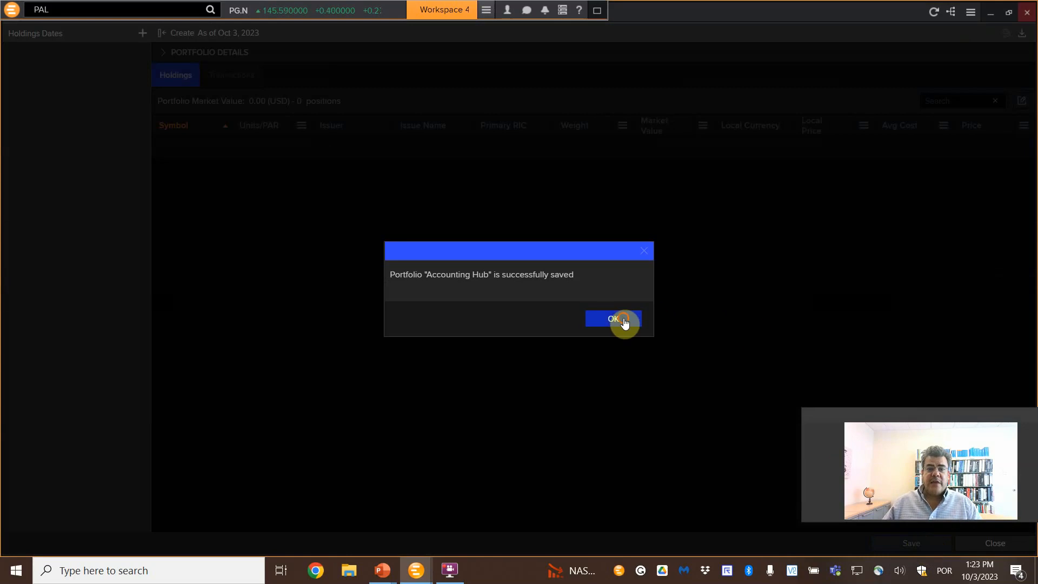
pyautogui.click(623, 321)
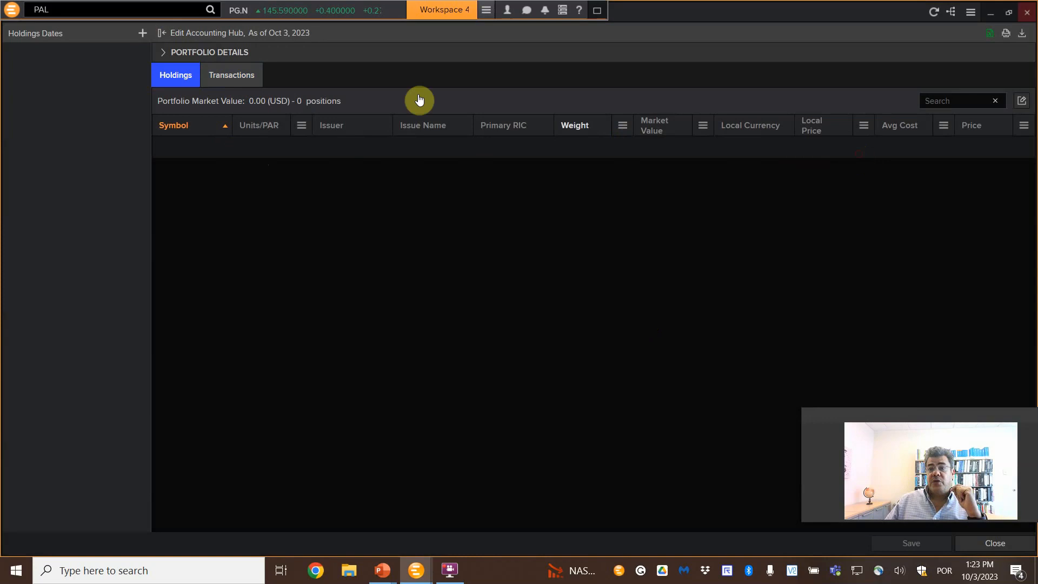
# Step: Check the portfolio's transactions view, return to the holdings and add September 25, 2023 as a holdings date
pyautogui.click(232, 75)
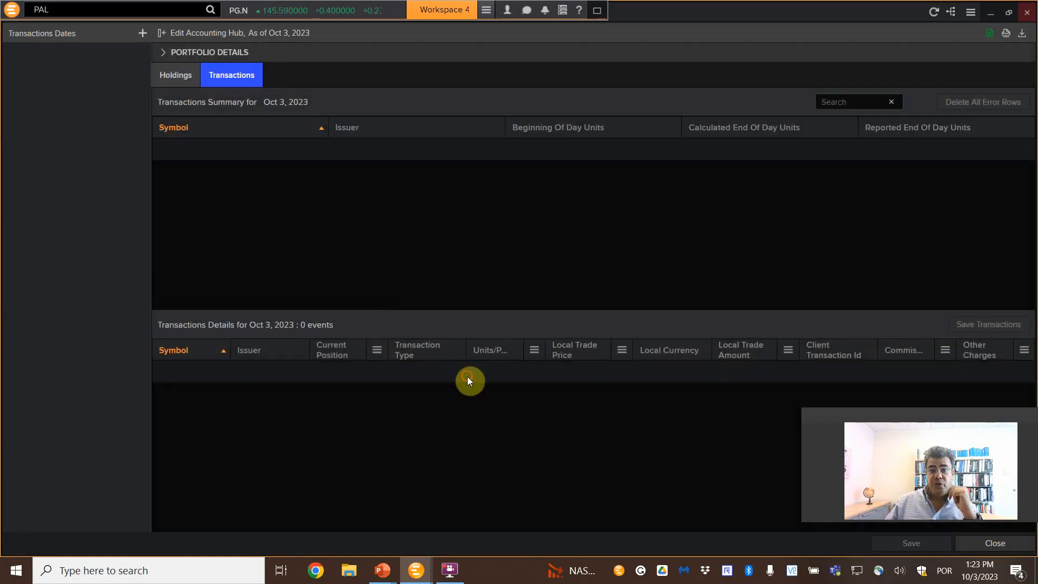
pyautogui.click(175, 76)
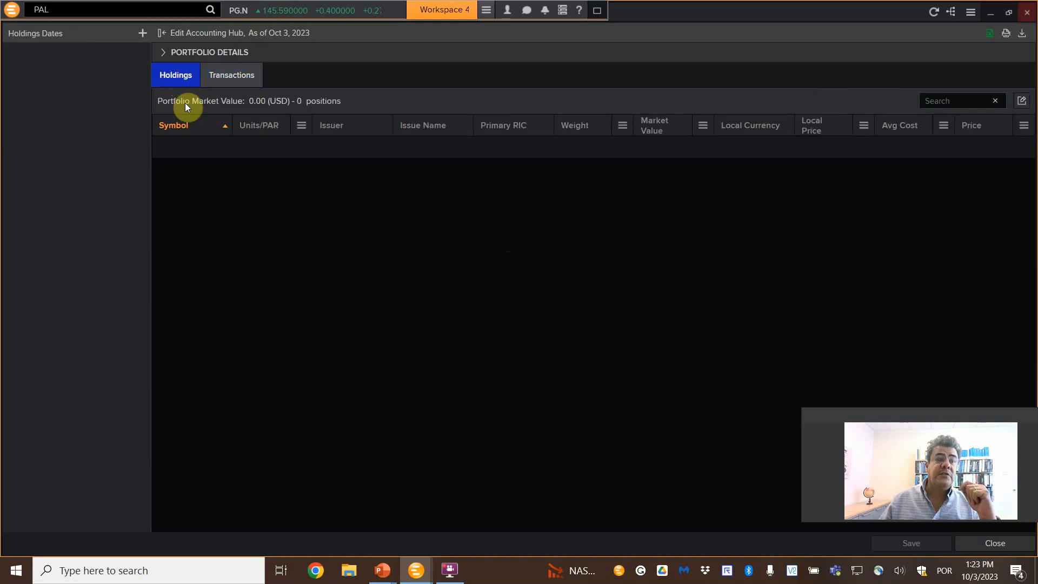
pyautogui.click(145, 34)
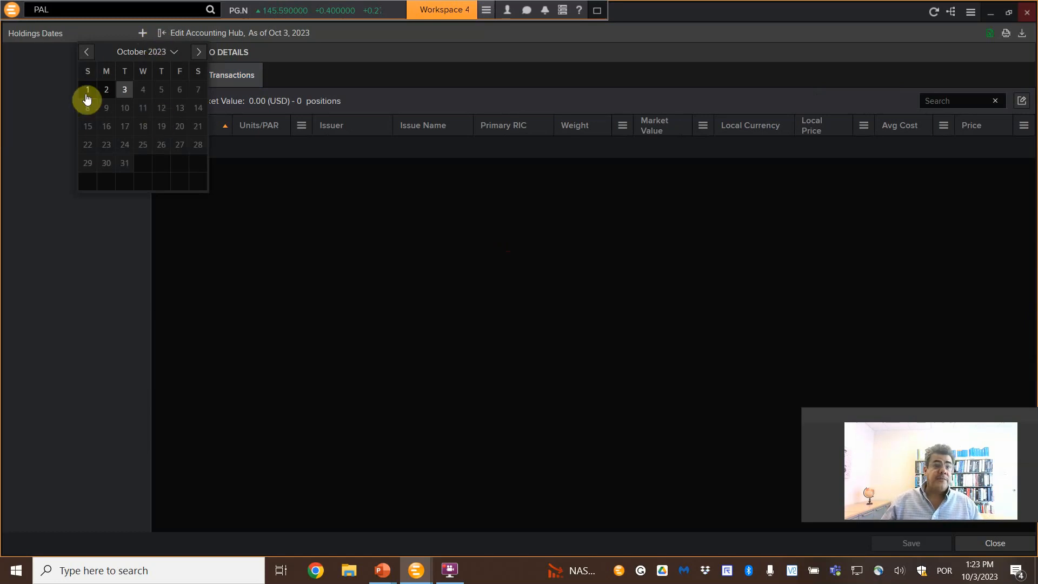
pyautogui.click(85, 54)
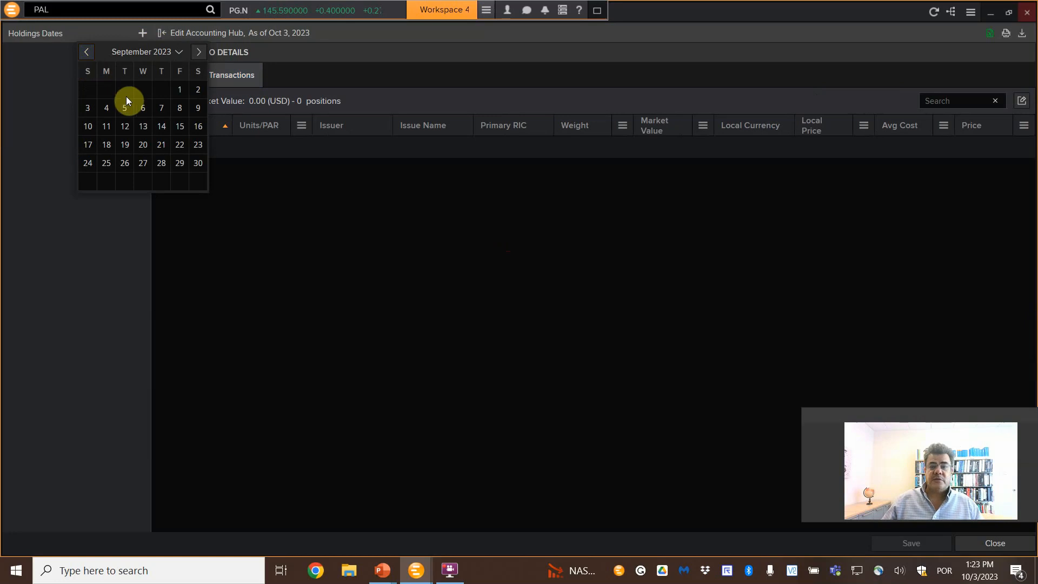
pyautogui.click(107, 164)
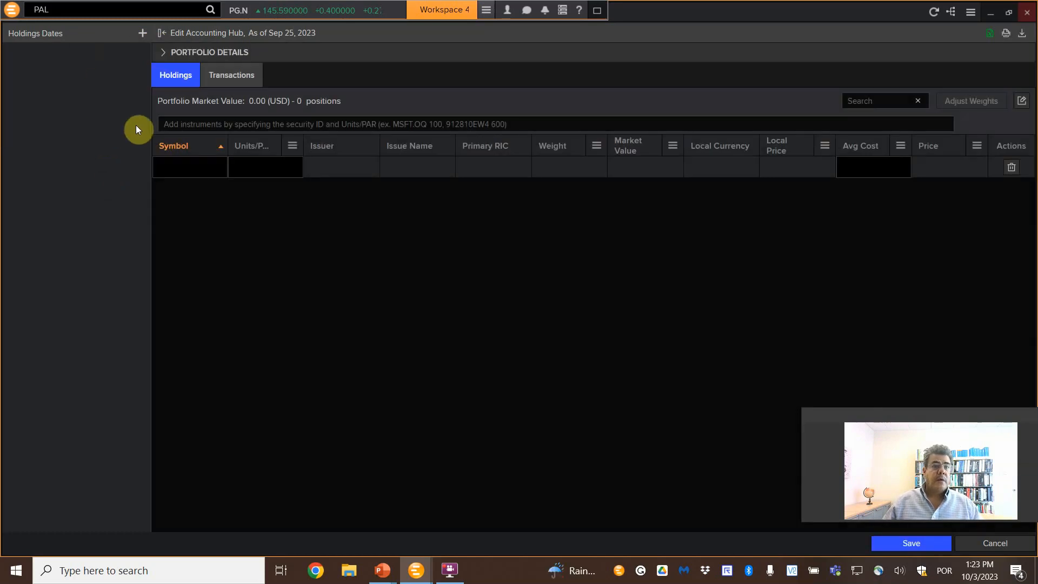
# Step: Search for Apple in the empty holdings row and choose the Apple Inc ordinary share AAPL.O
pyautogui.click(183, 162)
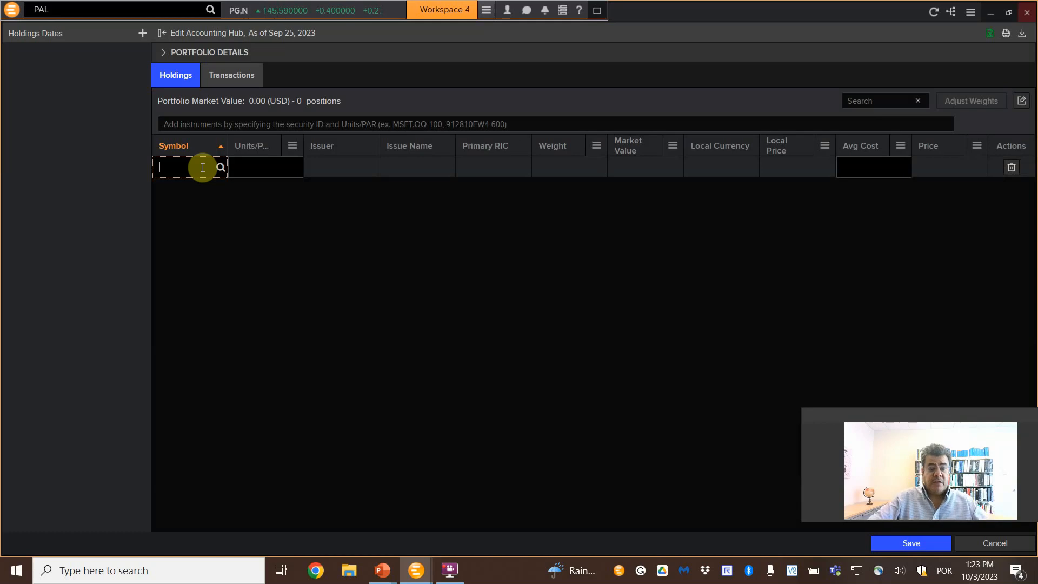
pyautogui.write('aap')
pyautogui.press('BackSpace')
pyautogui.press('BackSpace')
pyautogui.write('p')
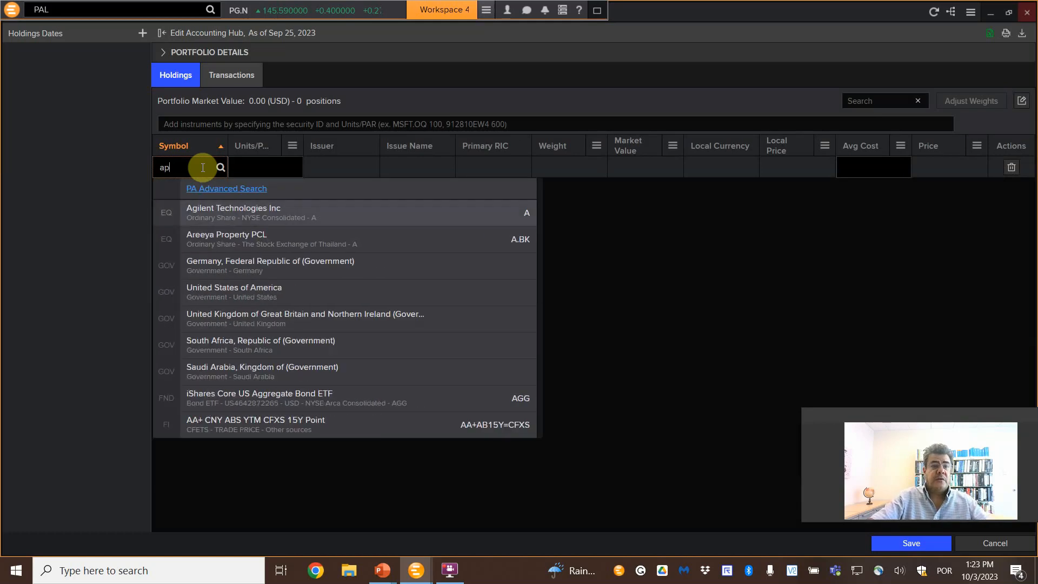
pyautogui.write('p')
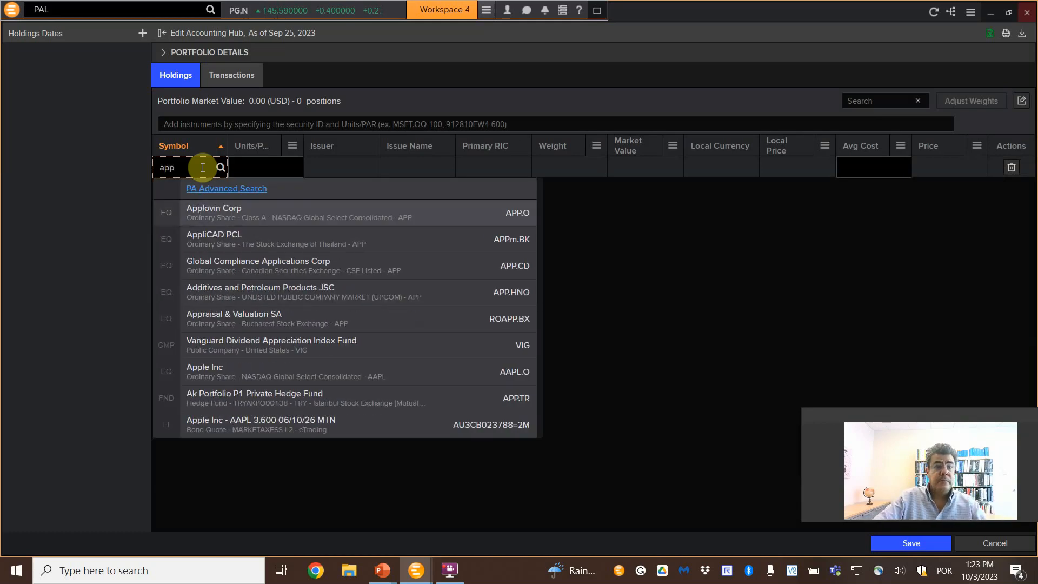
pyautogui.write('l')
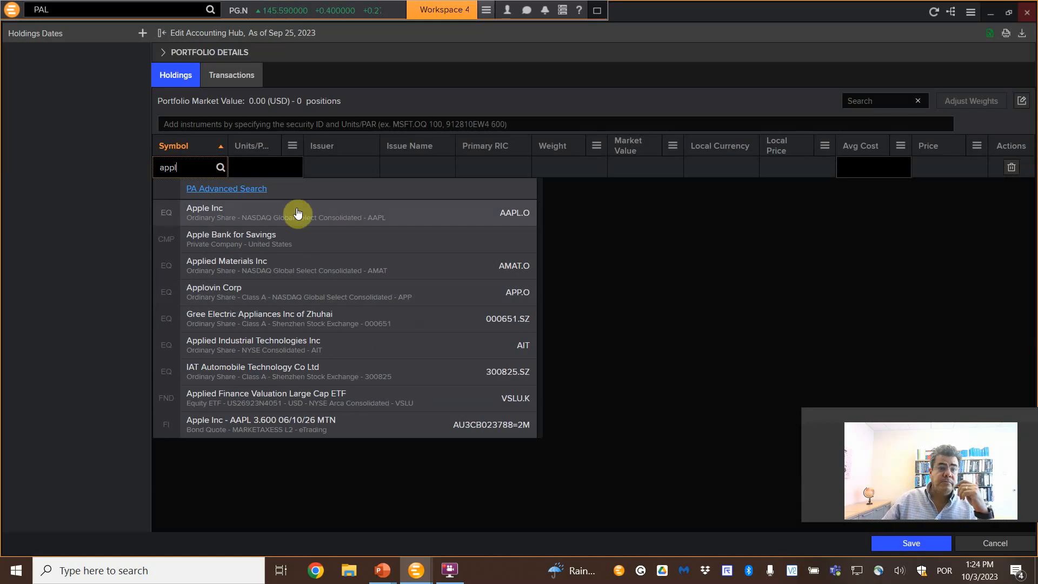
pyautogui.click(297, 213)
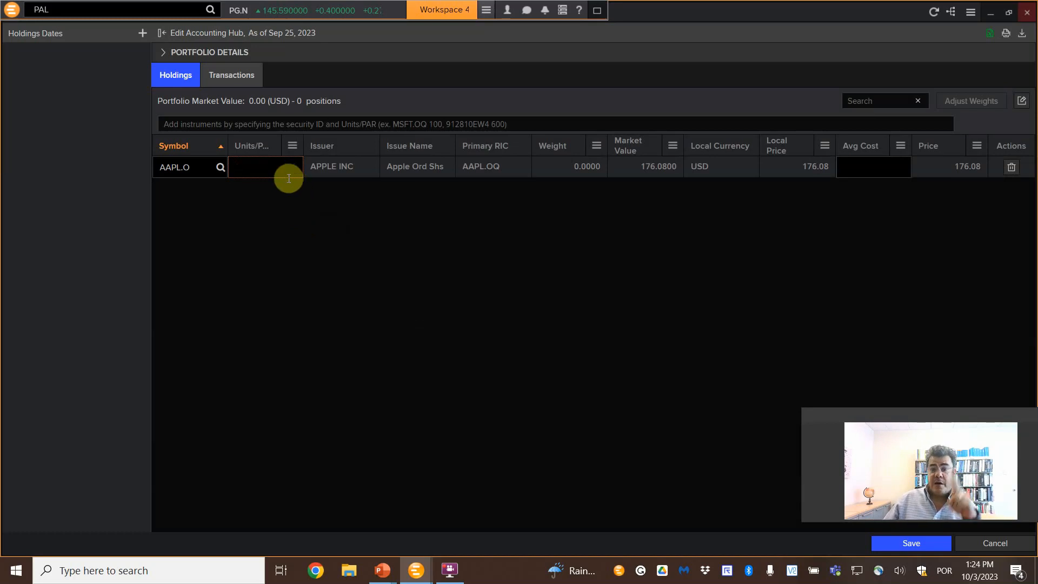
# Step: Set the Apple holding to 10 units with an average cost of 1760, and save the portfolio
pyautogui.write('2')
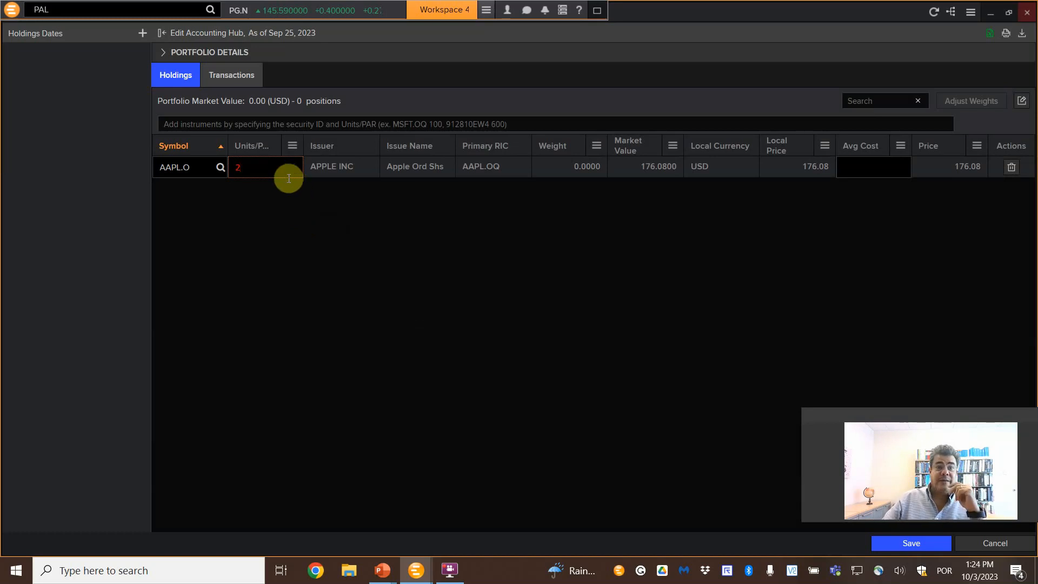
pyautogui.press('BackSpace')
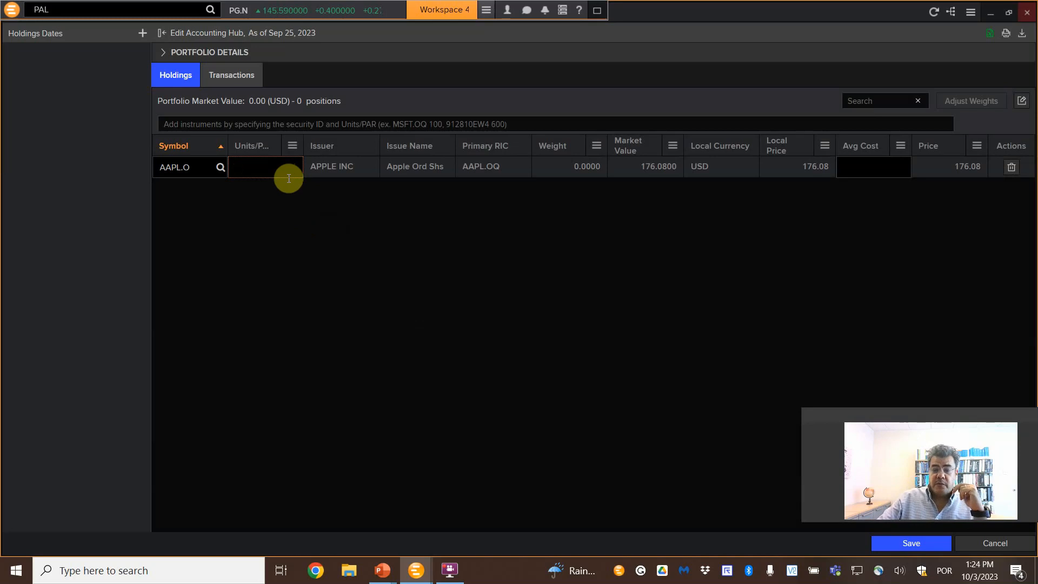
pyautogui.write('10')
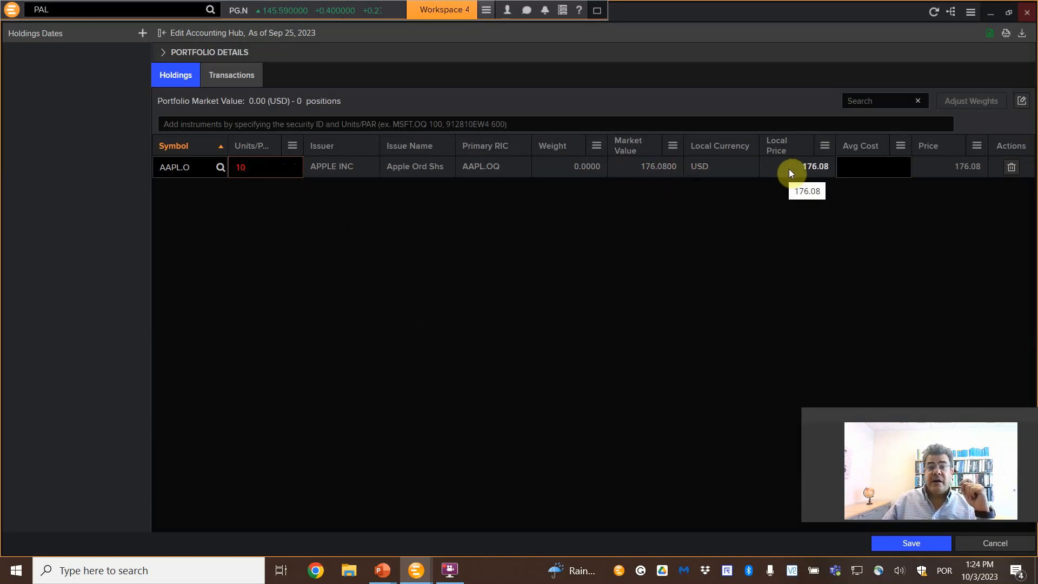
pyautogui.press('Tab')
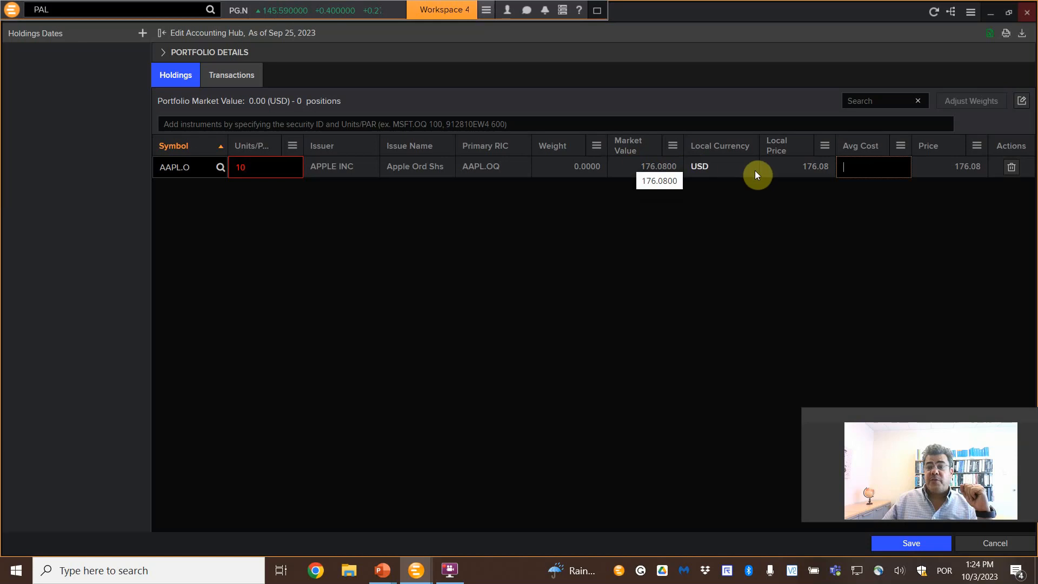
pyautogui.write('17')
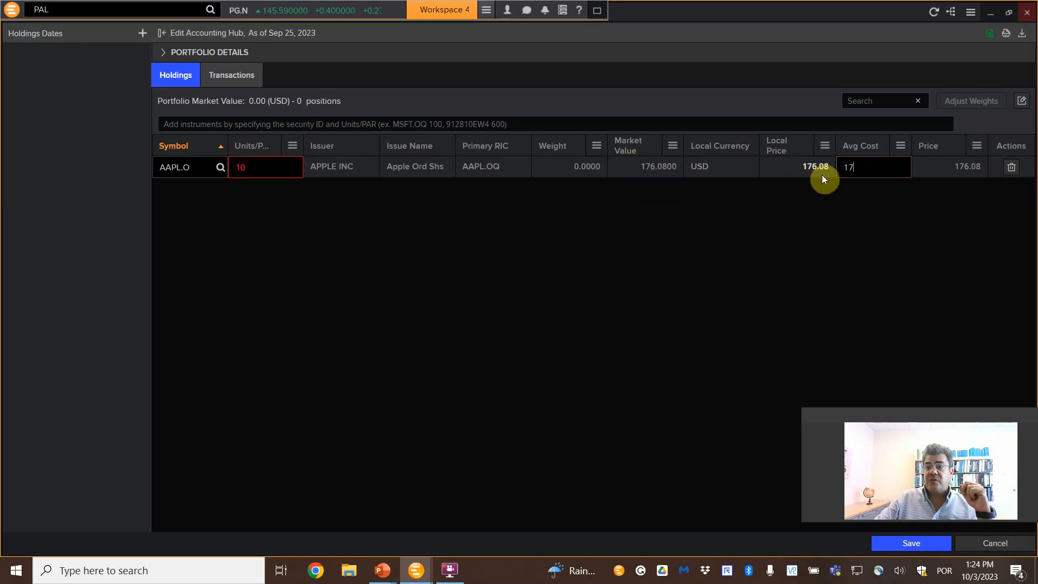
pyautogui.write('60')
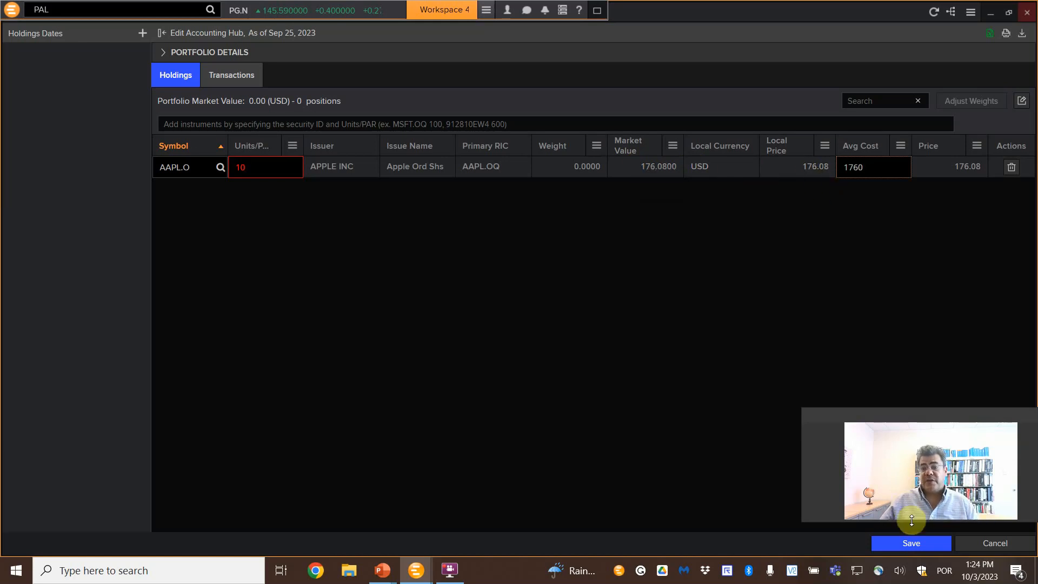
pyautogui.click(921, 547)
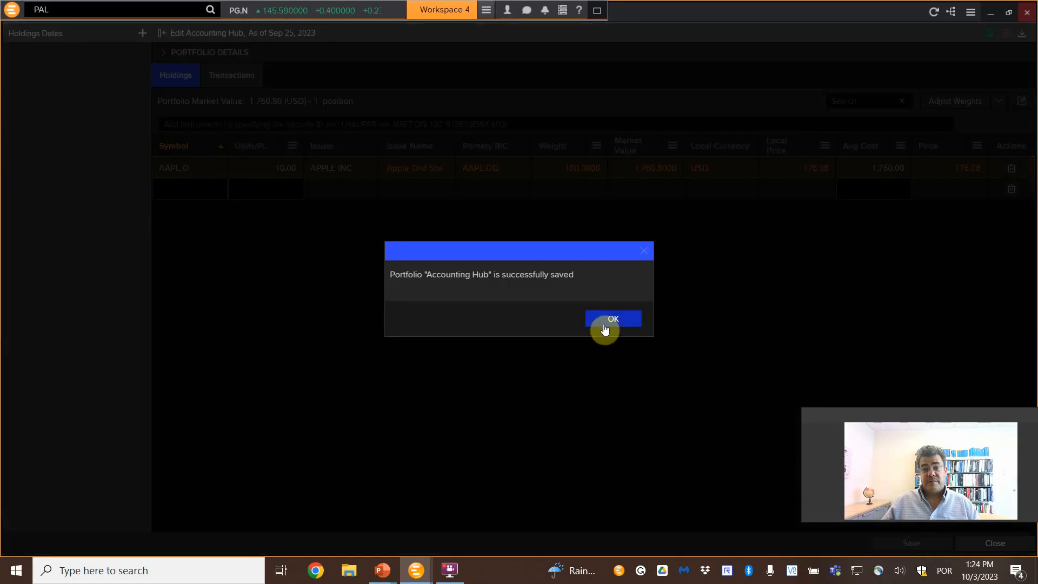
pyautogui.click(603, 324)
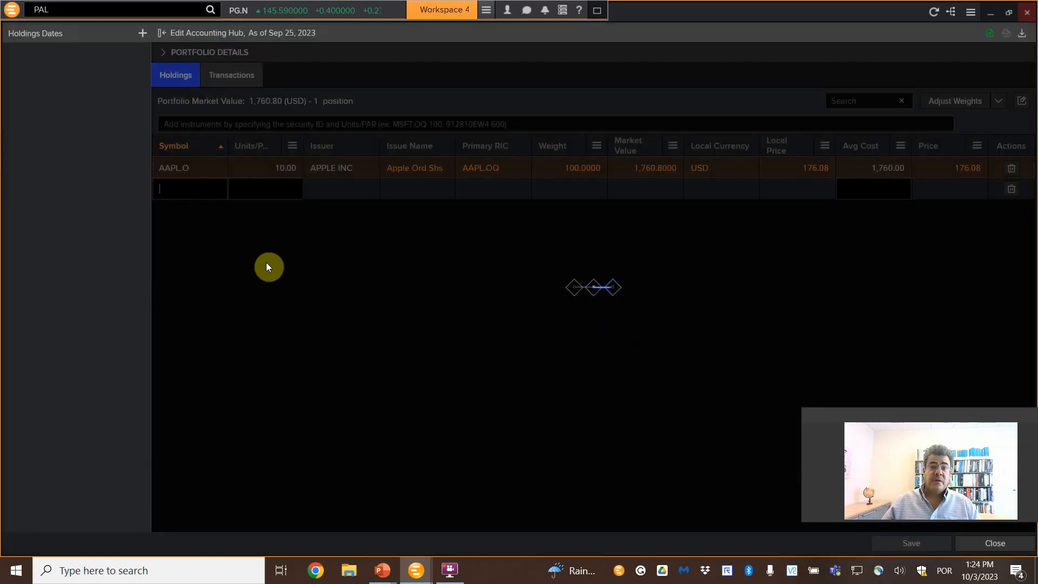
# Step: Add Delta Air Lines Inc (DAL) as the second holding with 10 units
pyautogui.click(202, 190)
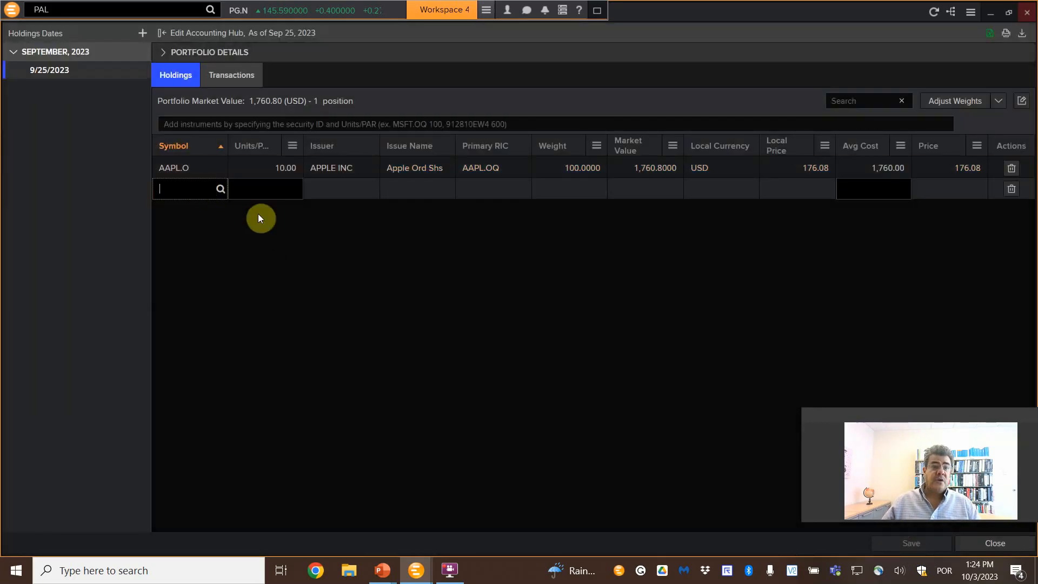
pyautogui.write('delta')
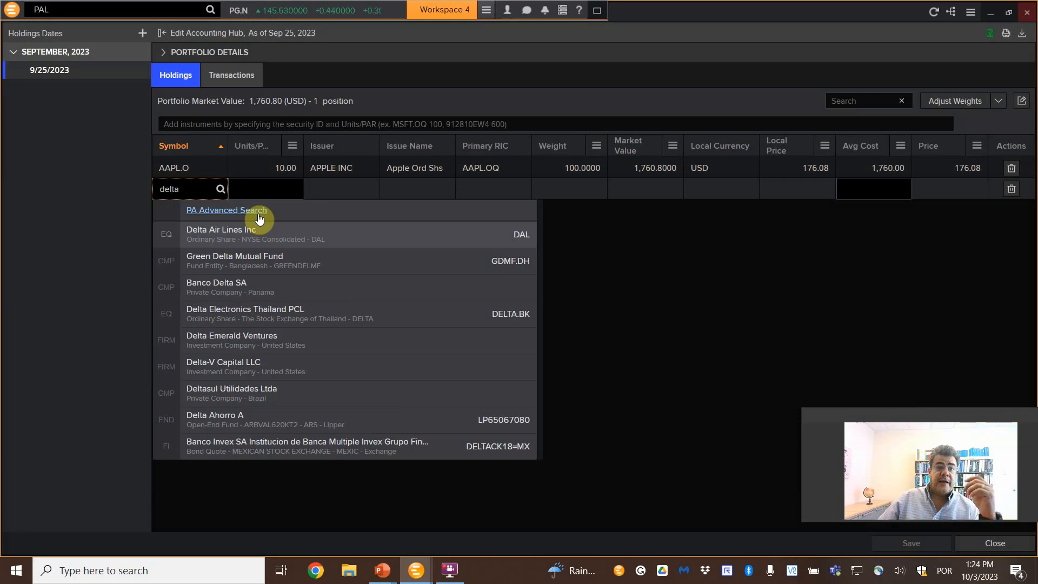
pyautogui.click(290, 234)
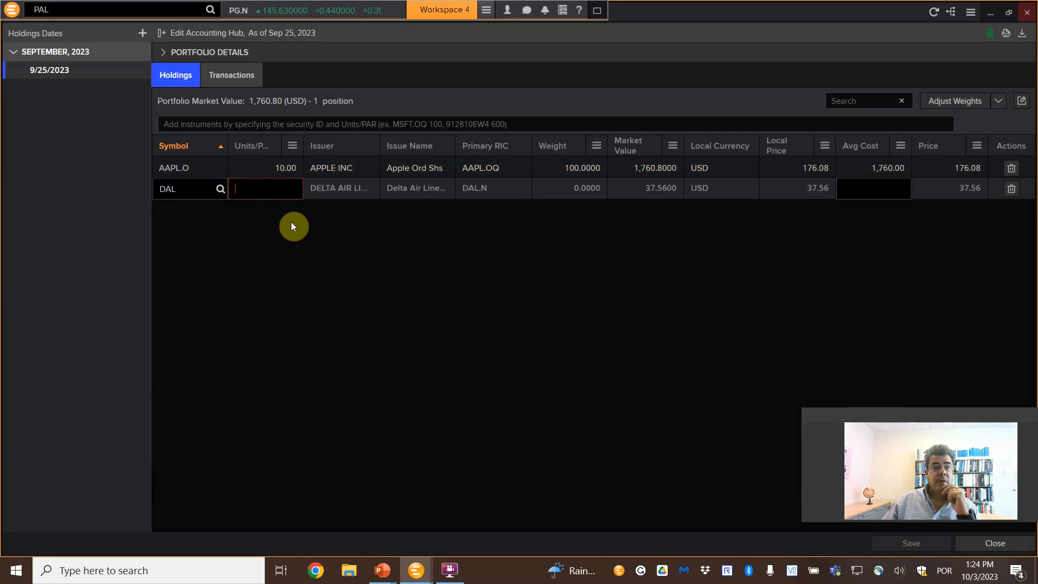
pyautogui.write('10')
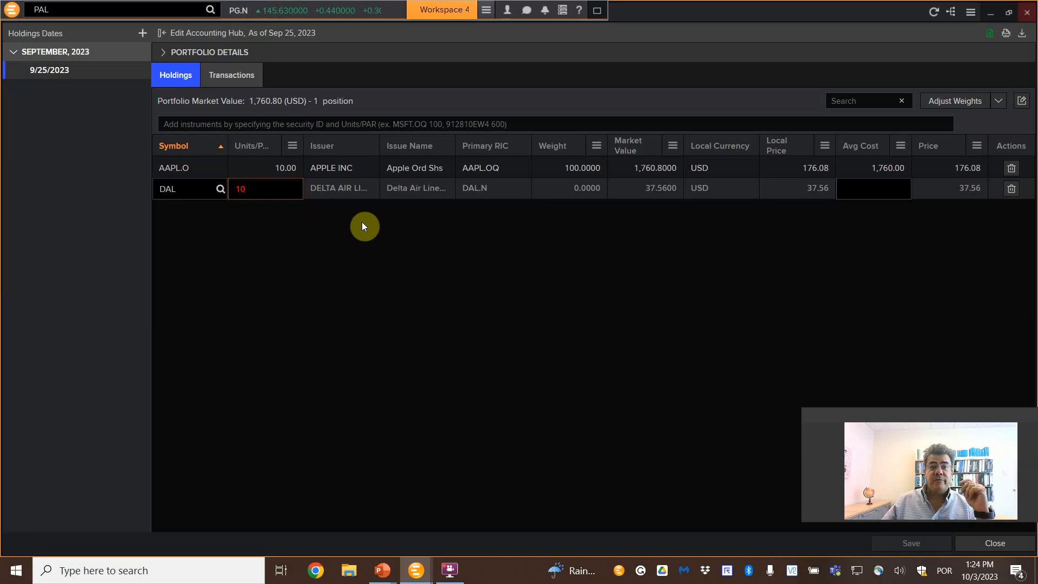
# Step: Set the Delta Air Lines holding's average cost to 375 and save the portfolio
pyautogui.write('3')
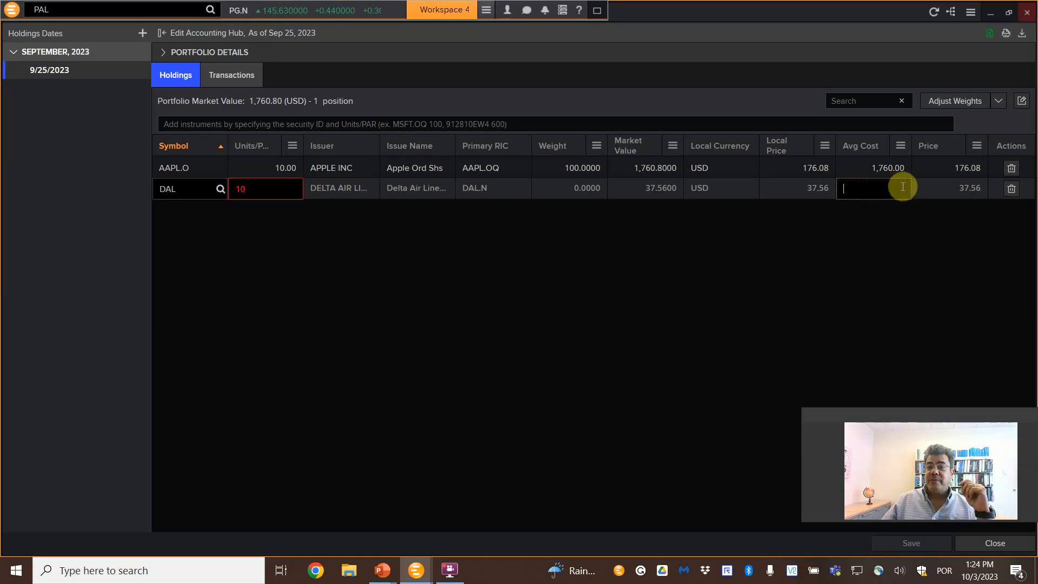
pyautogui.write('7')
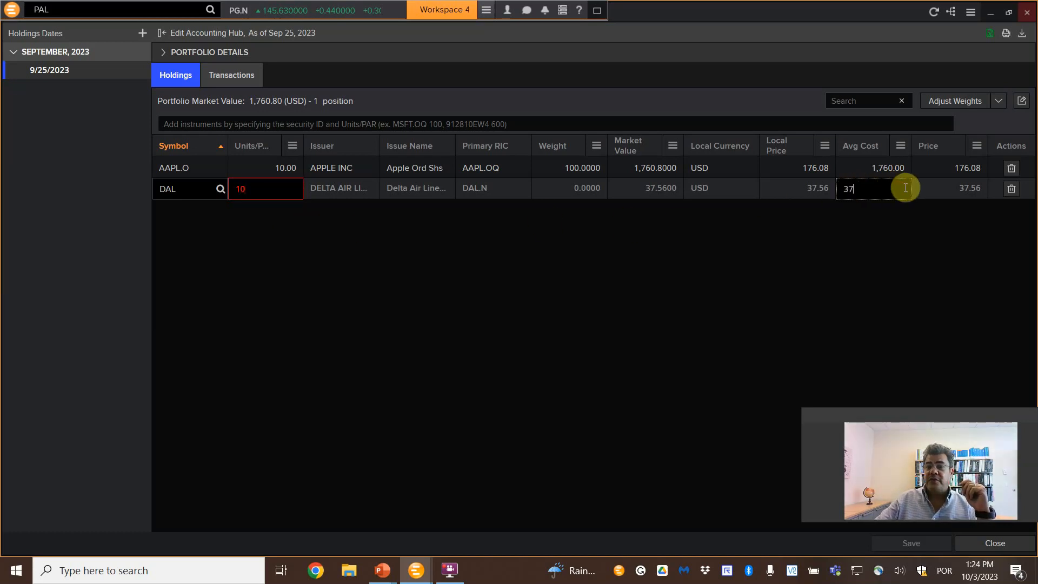
pyautogui.write('56')
pyautogui.press('BackSpace')
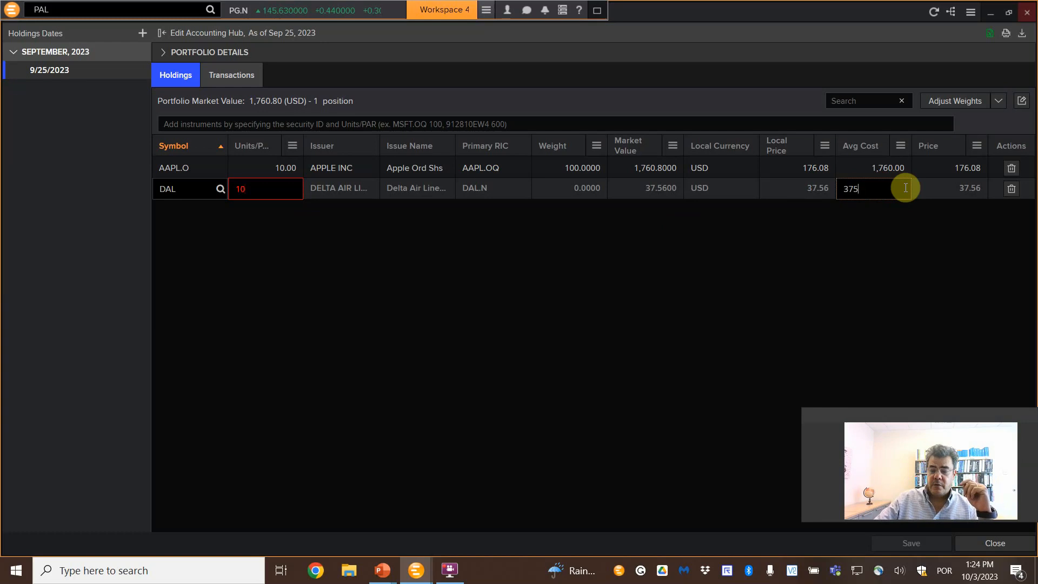
pyautogui.write('.6')
pyautogui.press('BackSpace')
pyautogui.press('BackSpace')
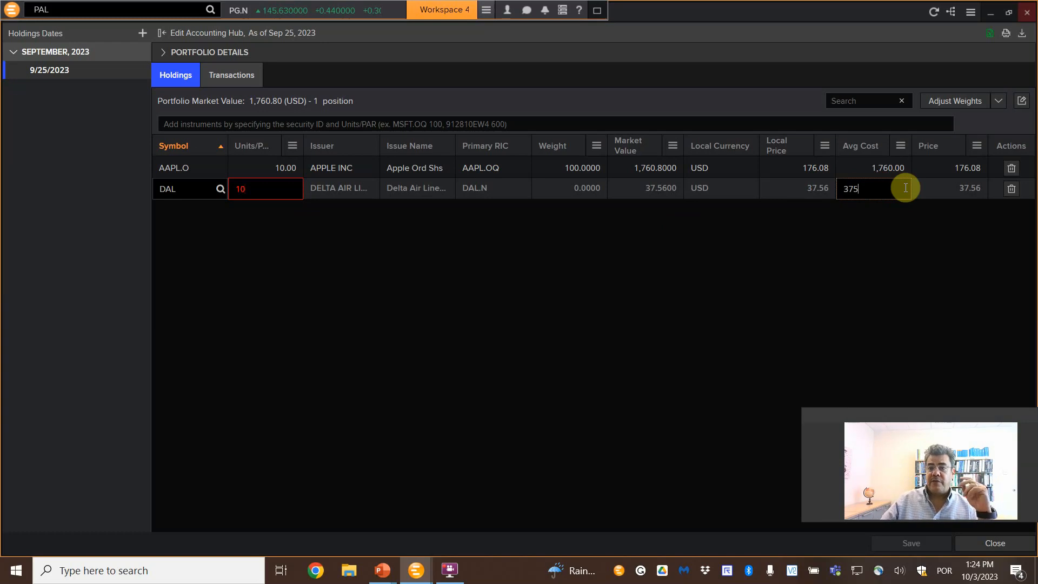
pyautogui.press('Return')
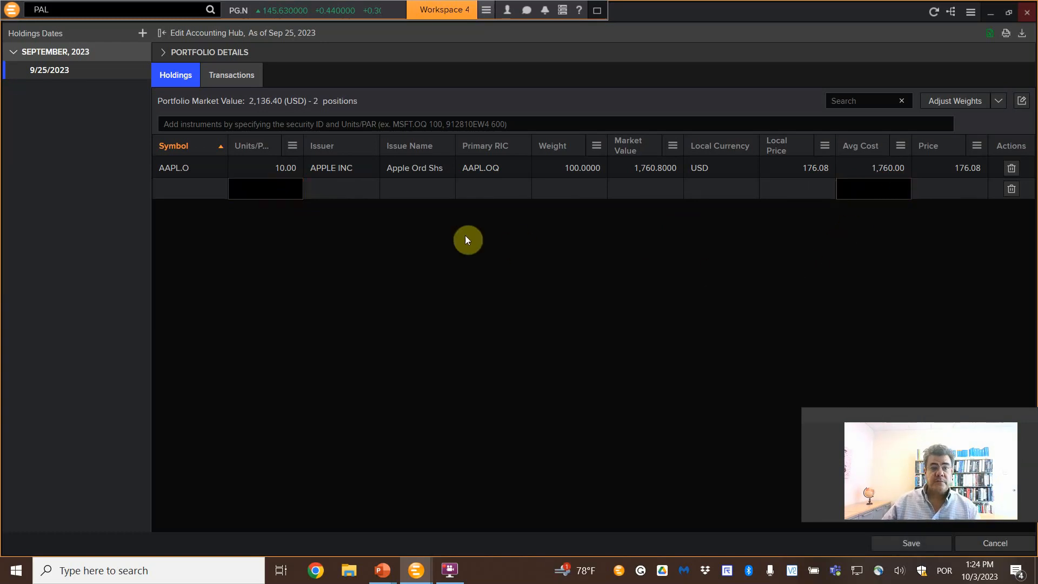
pyautogui.click(923, 545)
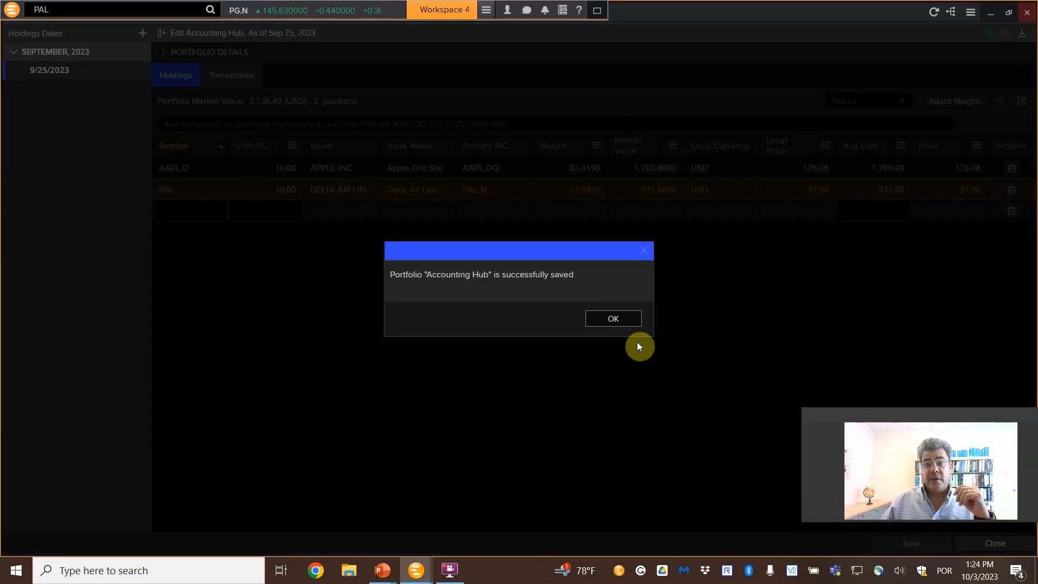
pyautogui.click(618, 319)
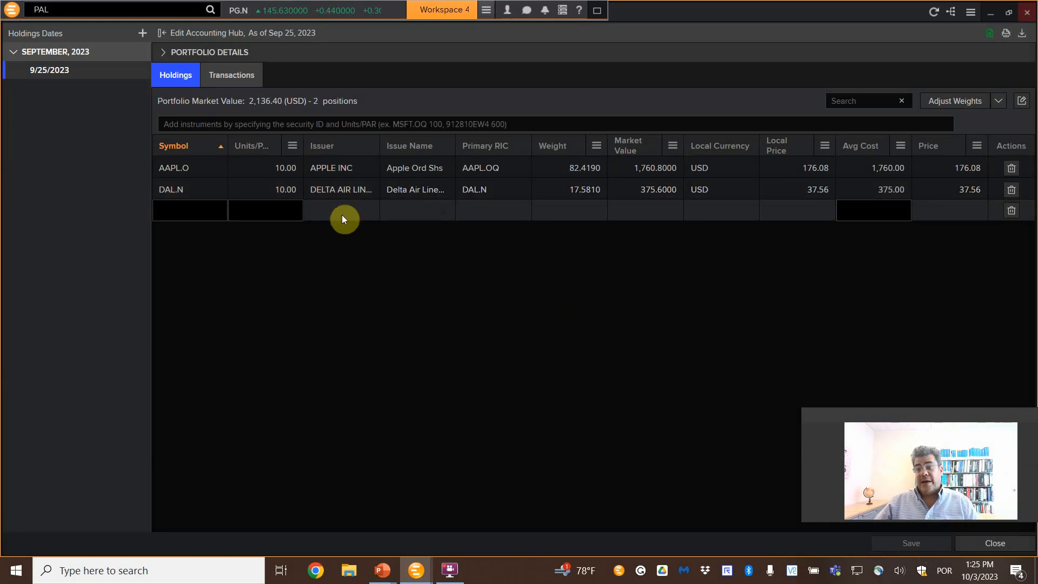
# Step: Switch to the portfolio's transactions and add September 25, 2023 as a transactions date
pyautogui.click(222, 74)
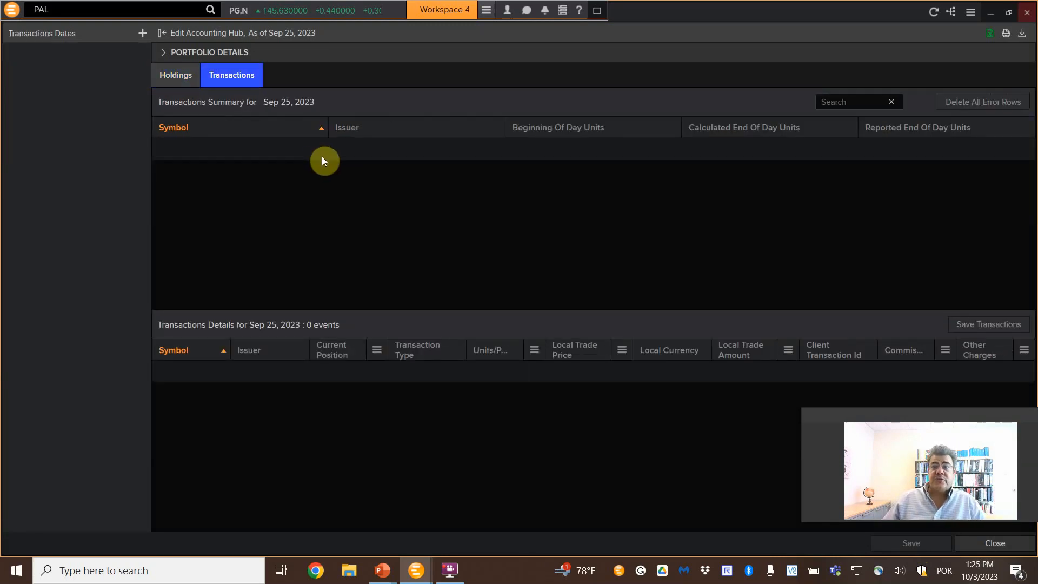
pyautogui.click(161, 33)
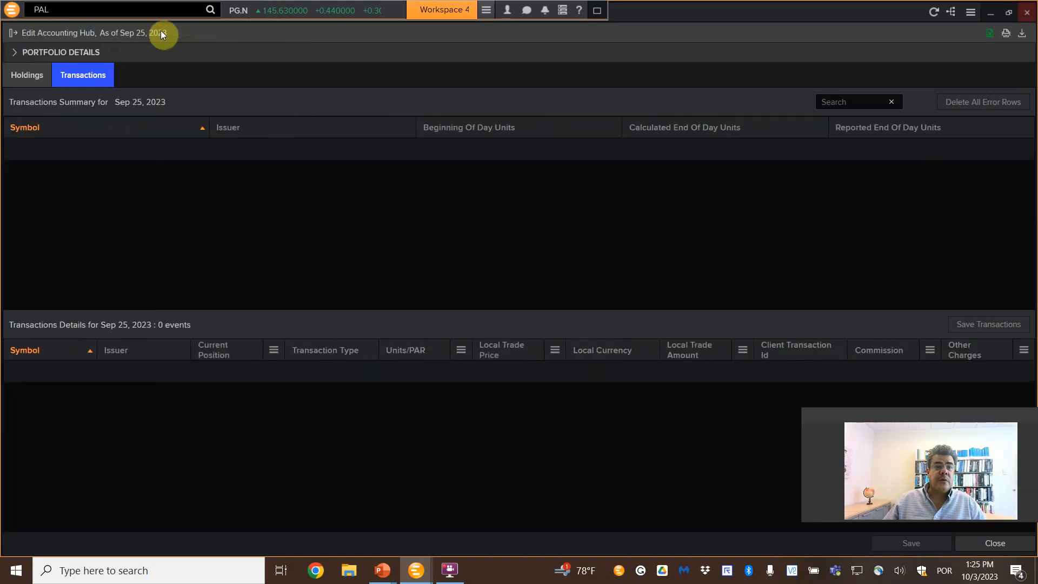
pyautogui.click(13, 33)
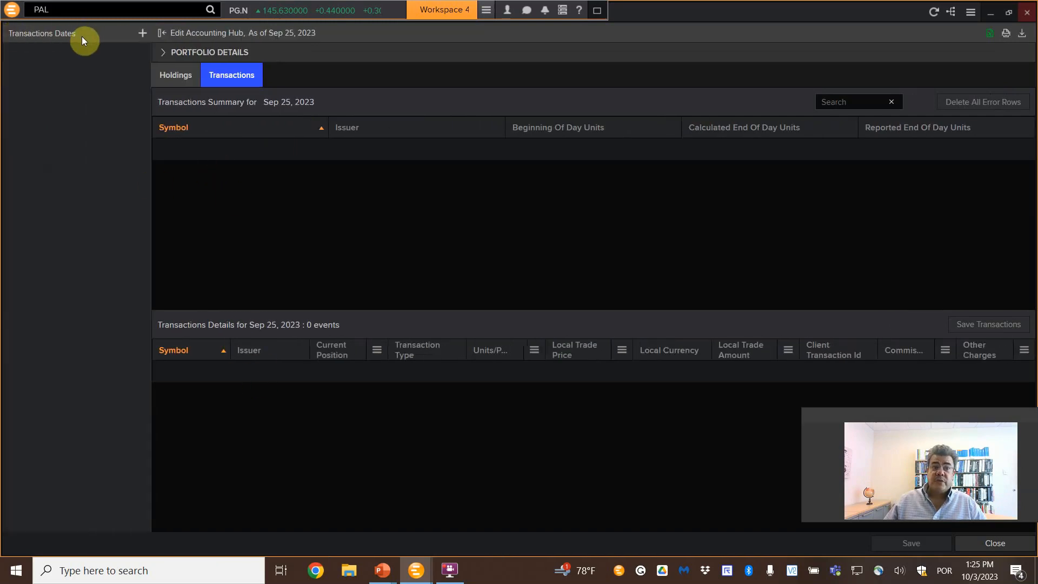
pyautogui.click(142, 33)
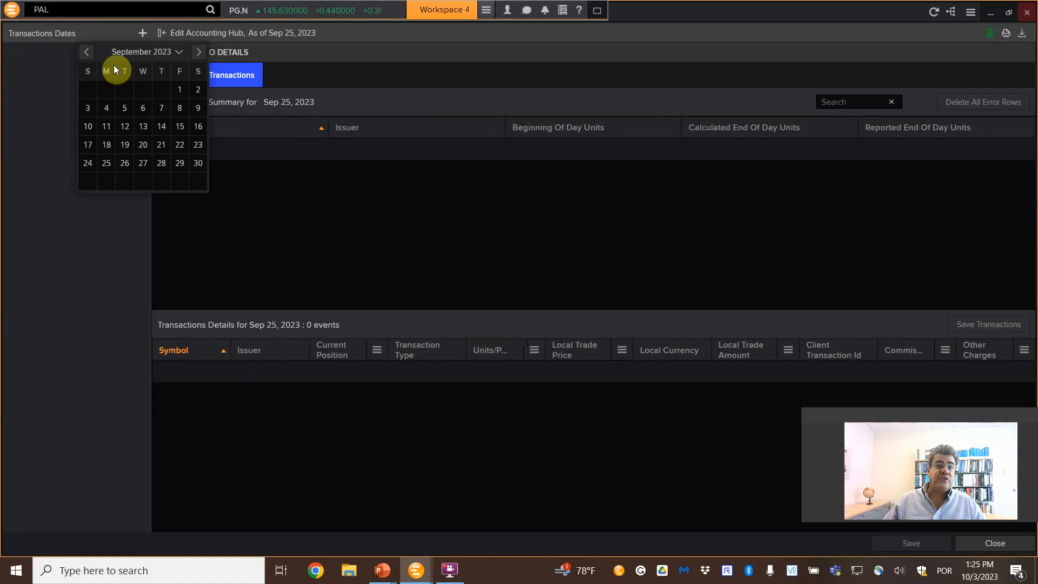
pyautogui.click(106, 163)
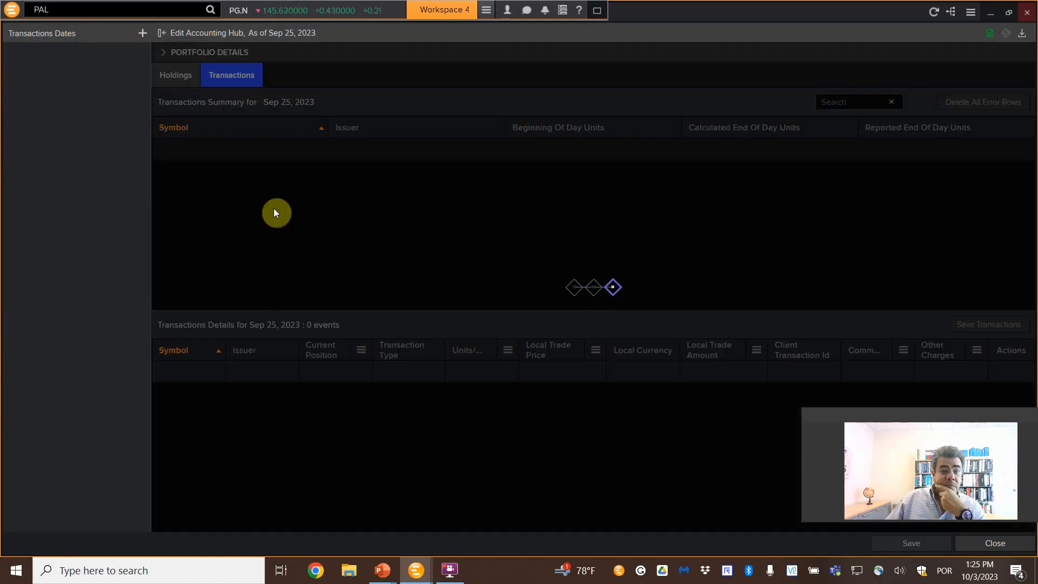
# Step: Enter a Buy transaction for 10 units of Apple Inc (AAPL.O) in U.S. dollars
pyautogui.click(214, 369)
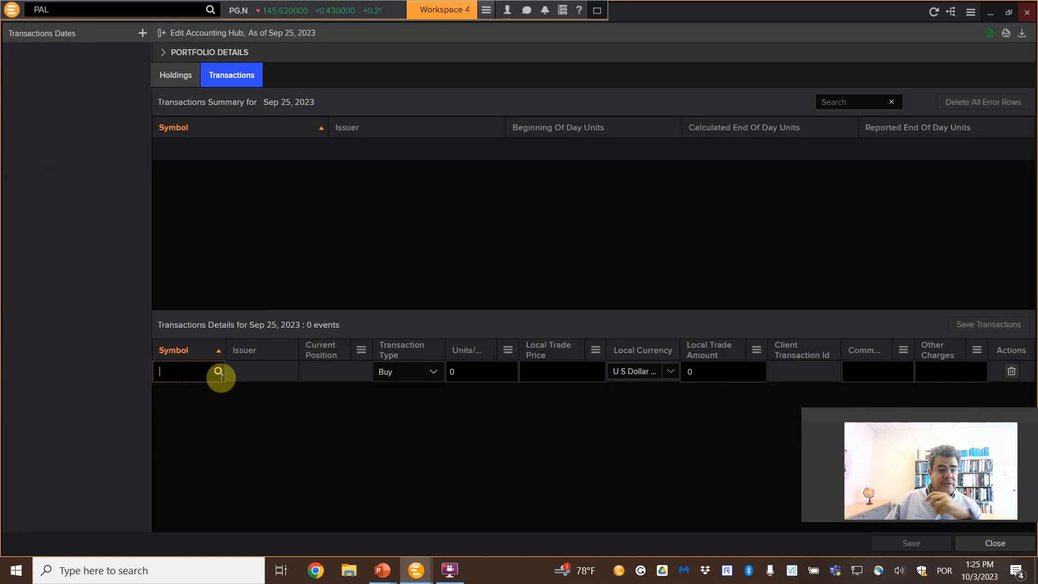
pyautogui.write('apple')
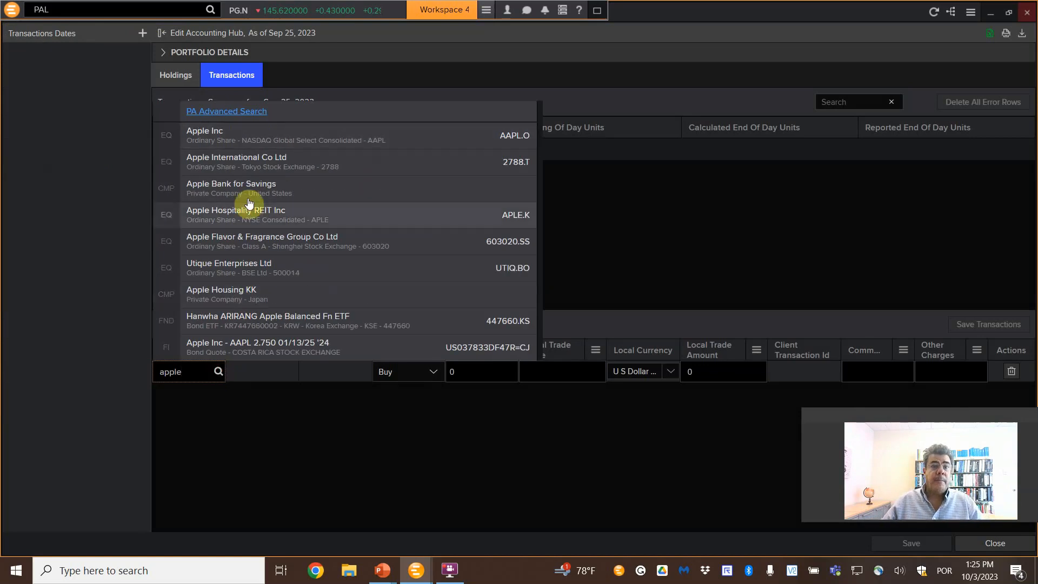
pyautogui.click(262, 142)
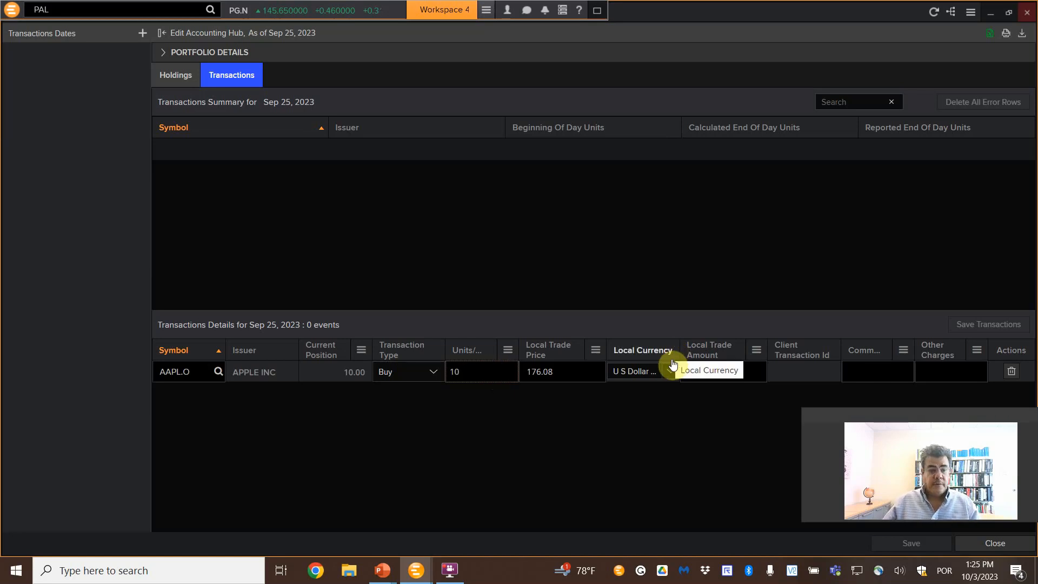
pyautogui.press('Tab')
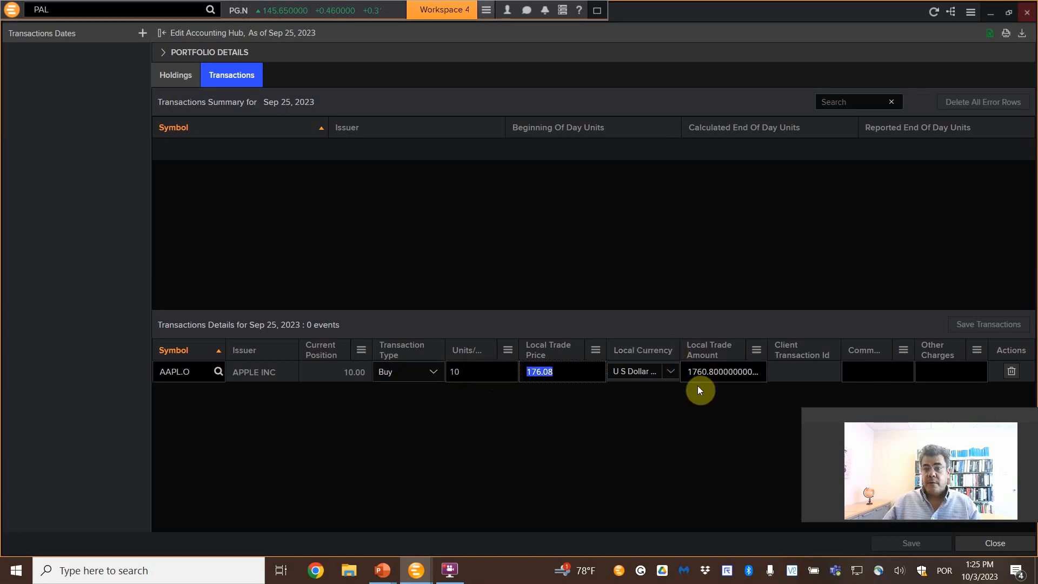
pyautogui.click(793, 367)
# Step: Set the Apple buy transaction's local trade amount to 1760 and enter the row
pyautogui.doubleClick(745, 373)
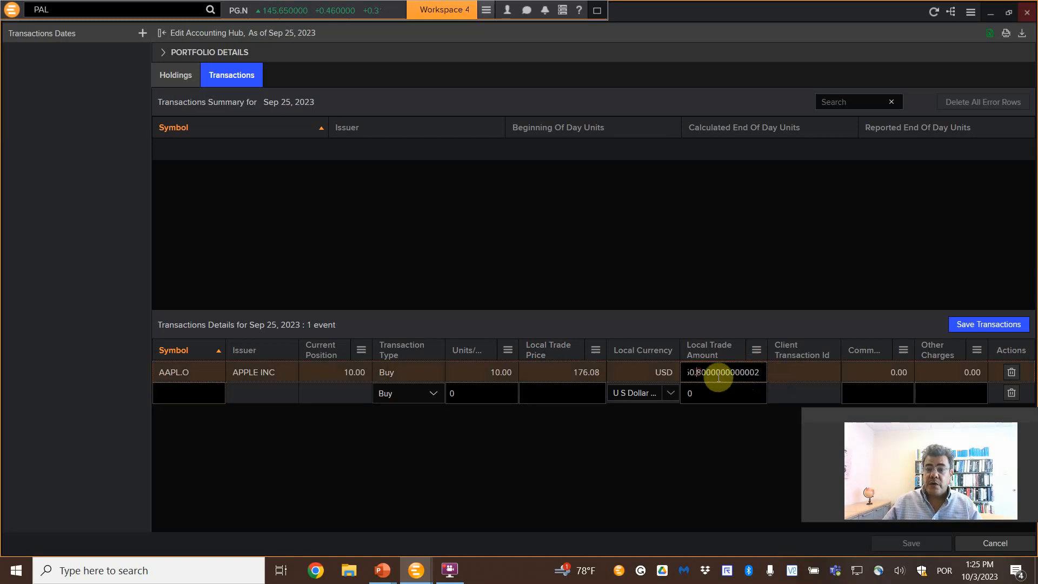
pyautogui.click(751, 374)
pyautogui.press('Delete')
pyautogui.press('Delete')
pyautogui.press('Delete')
pyautogui.press('Delete')
pyautogui.press('Delete')
pyautogui.press('Delete')
pyautogui.press('Delete')
pyautogui.press('Delete')
pyautogui.press('Delete')
pyautogui.press('Delete')
pyautogui.press('Delete')
pyautogui.press('Delete')
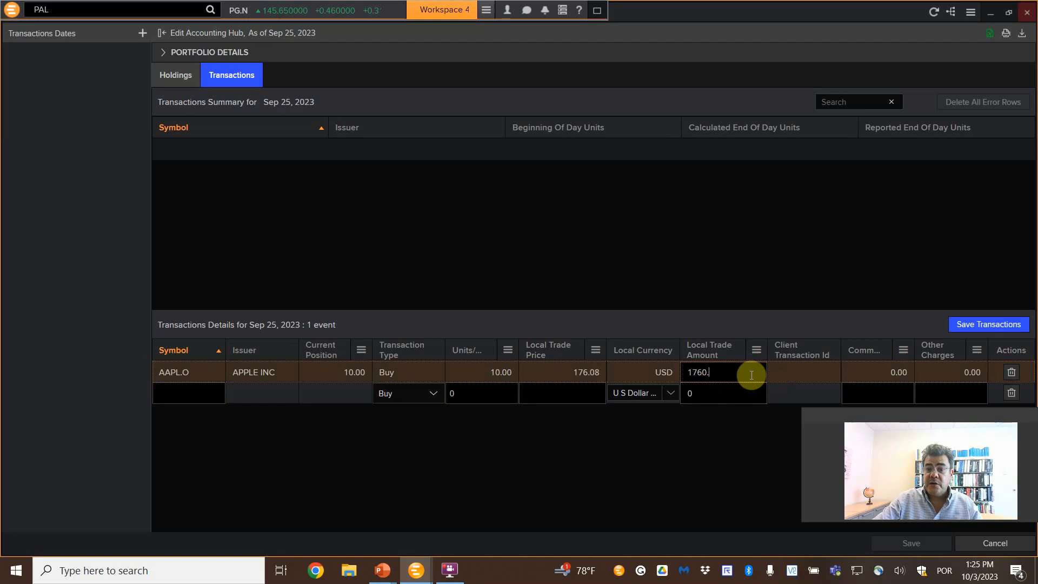
pyautogui.press('Return')
# Step: Fill in a Buy transaction for 10 units of Delta Air Lines Inc (DAL) in U.S. dollars
pyautogui.click(183, 393)
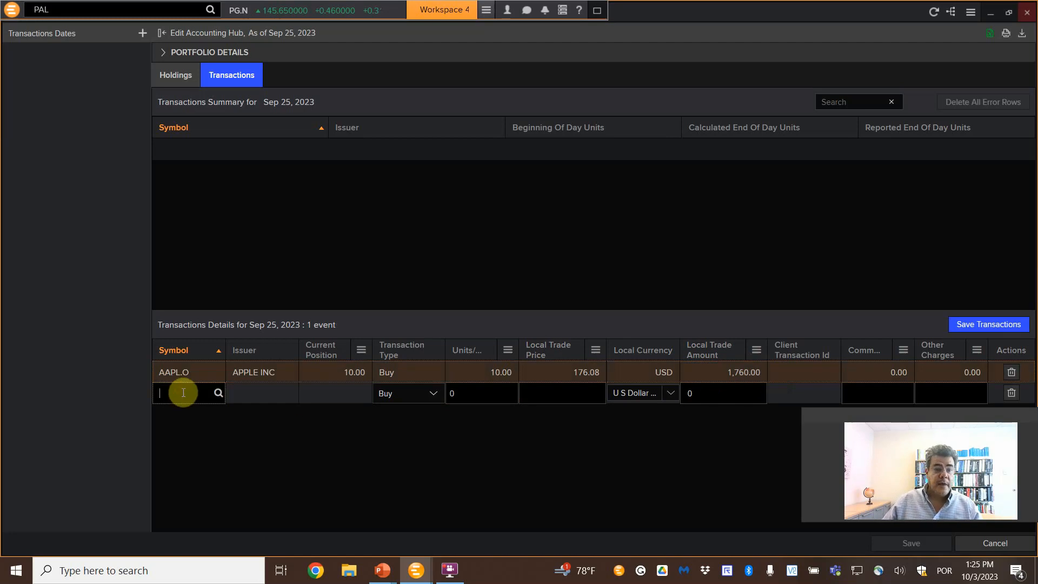
pyautogui.write('delta')
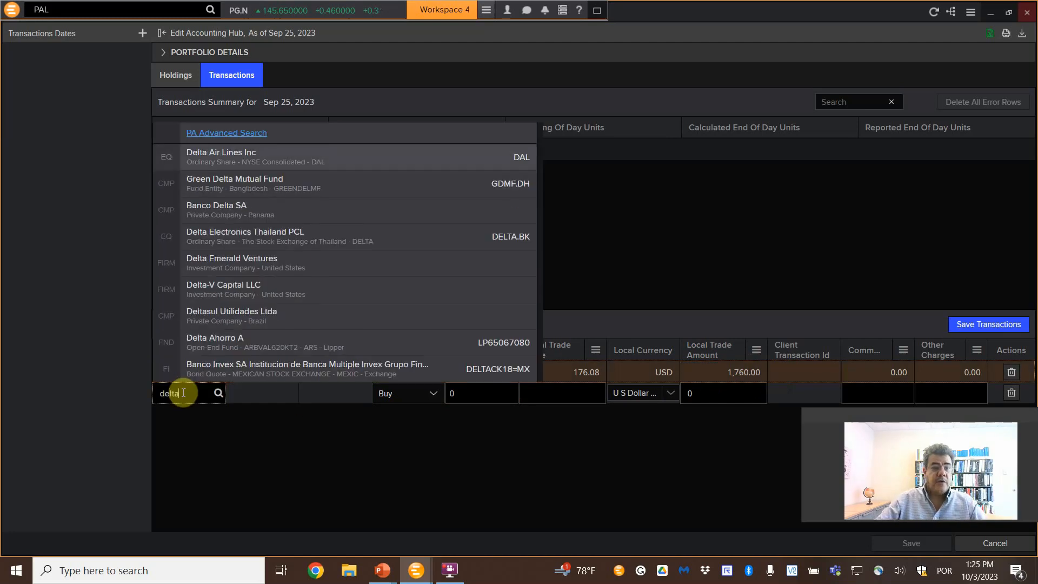
pyautogui.click(297, 157)
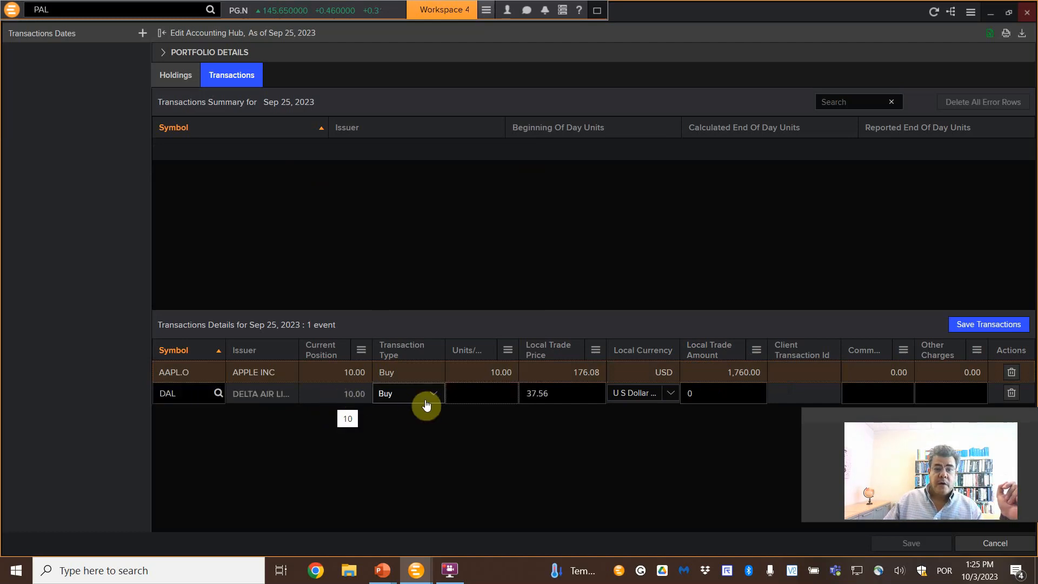
pyautogui.write('10')
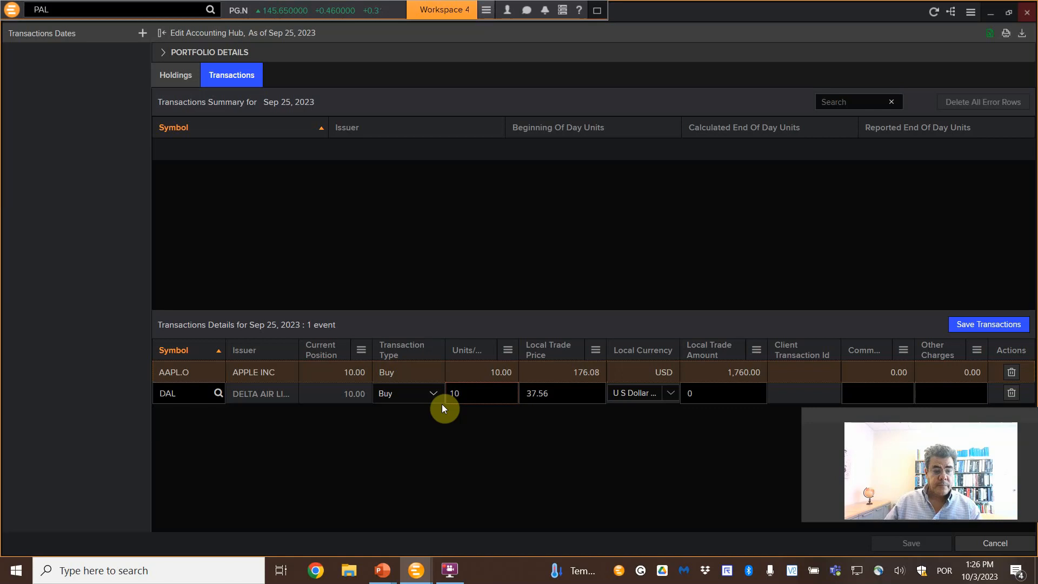
pyautogui.press('Tab')
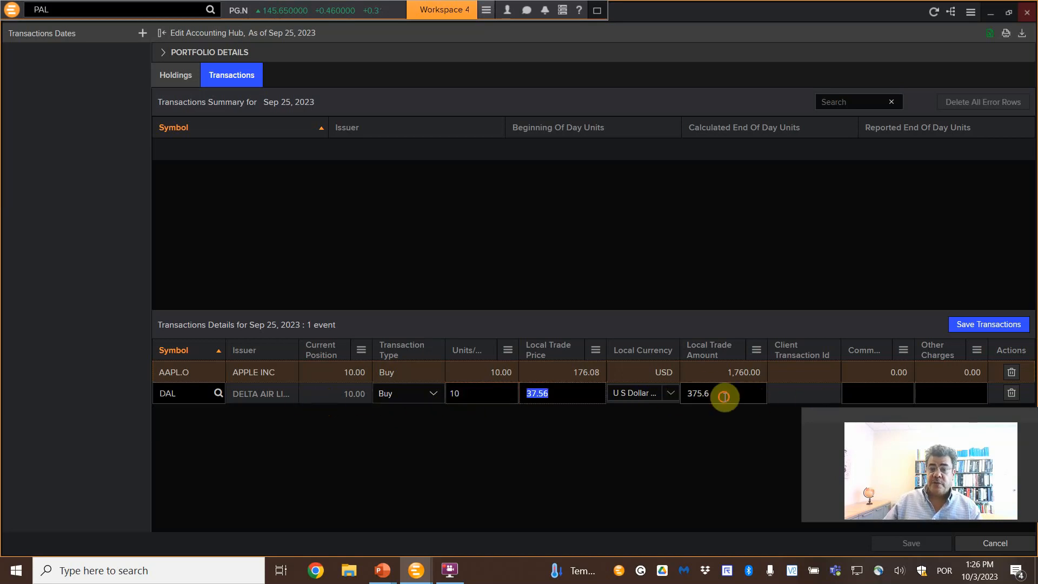
# Step: Set the Delta transaction's local trade amount to 375 and save the September 25, 2023 transactions
pyautogui.click(749, 394)
pyautogui.press('End')
pyautogui.press('BackSpace')
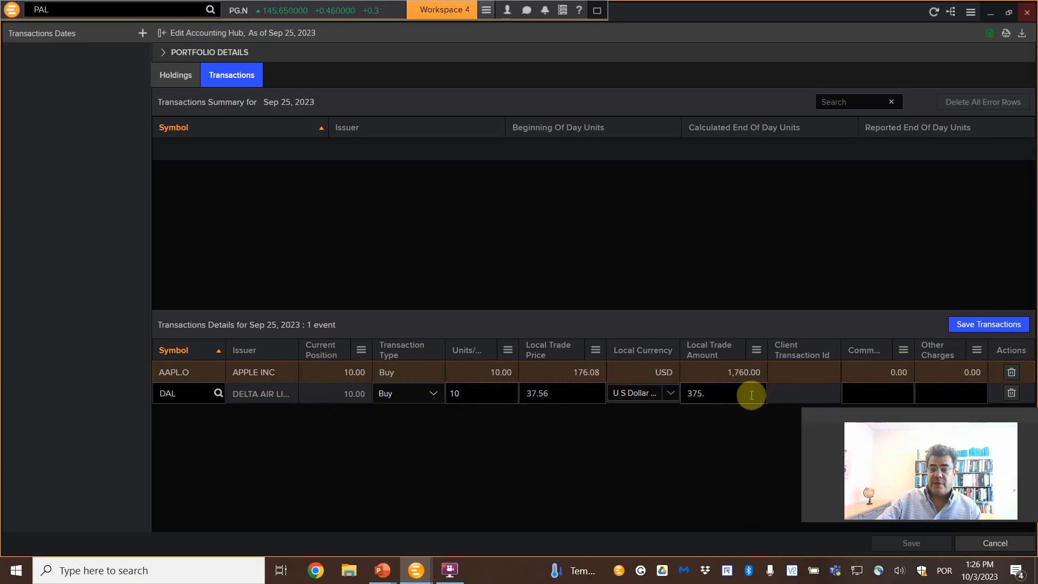
pyautogui.write('0')
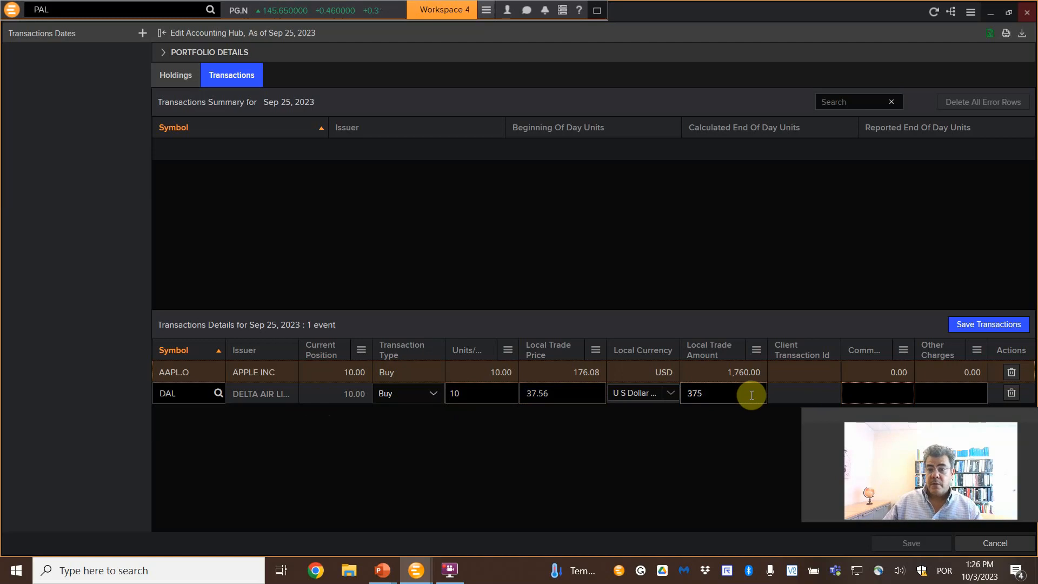
pyautogui.press('Return')
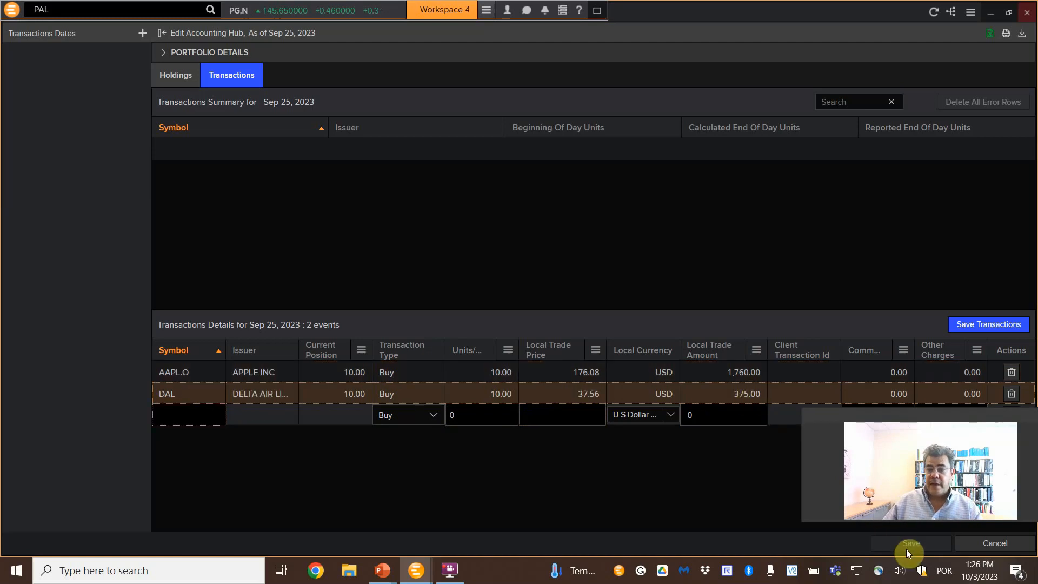
pyautogui.click(912, 547)
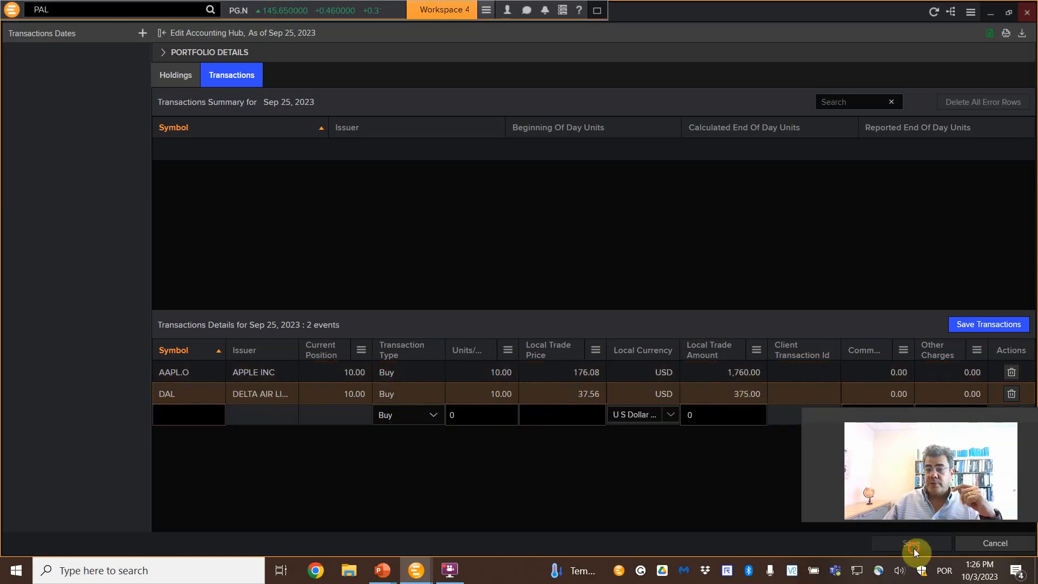
pyautogui.click(992, 325)
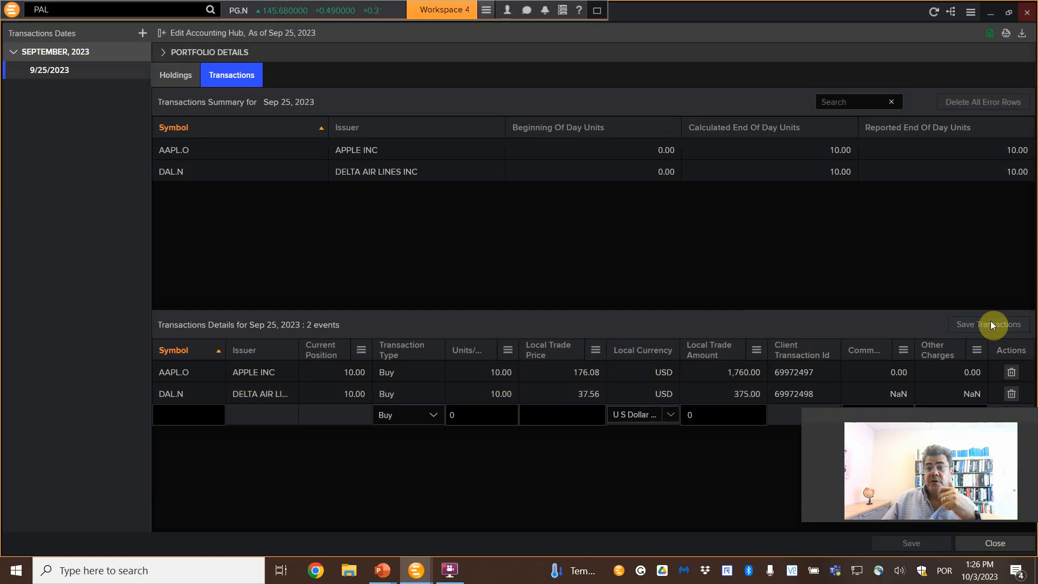
# Step: Review the portfolio's holdings, and add October 3, 2023 as a new transactions date
pyautogui.click(179, 75)
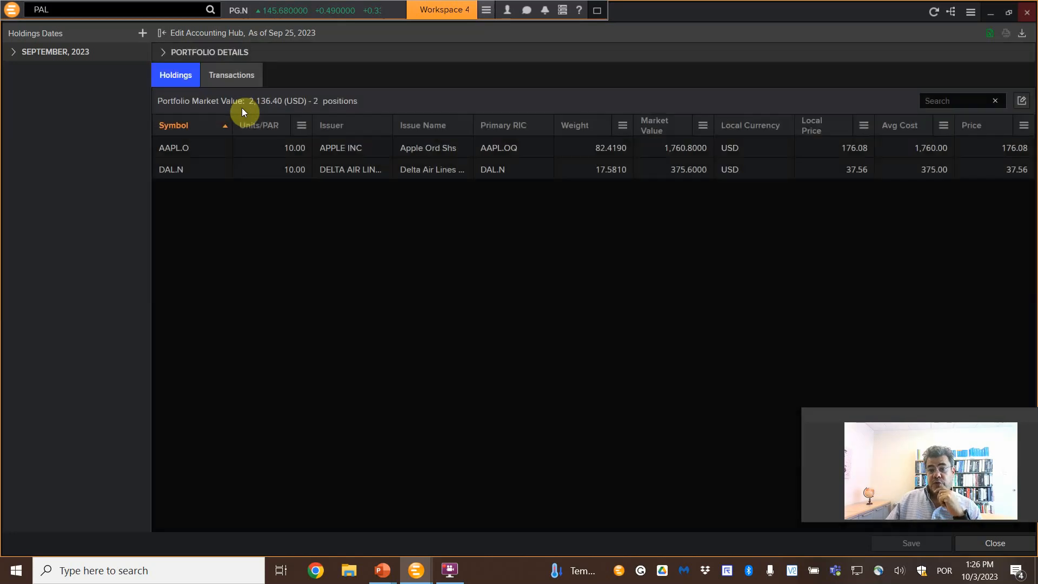
pyautogui.click(224, 76)
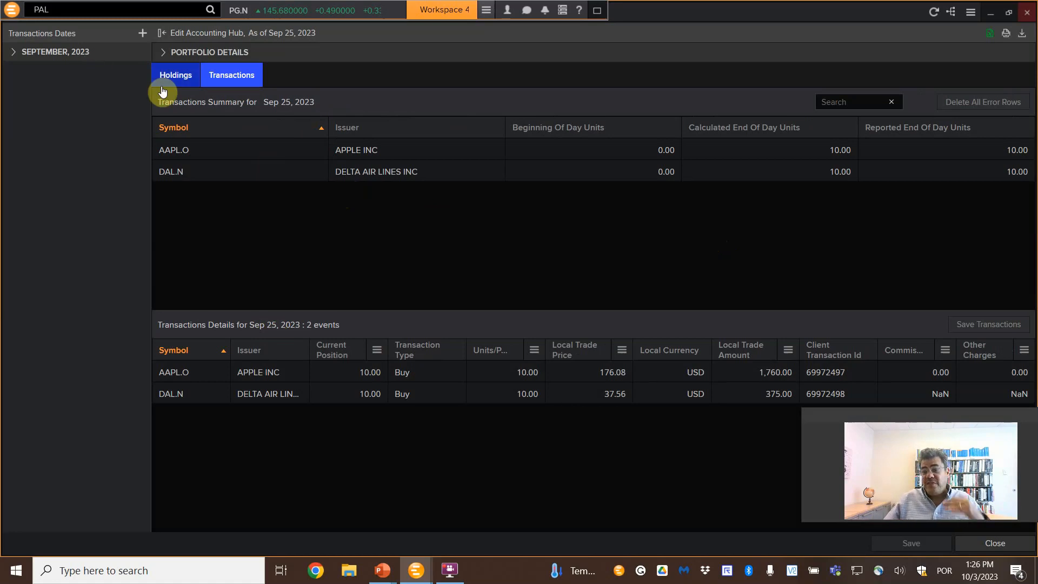
pyautogui.click(143, 34)
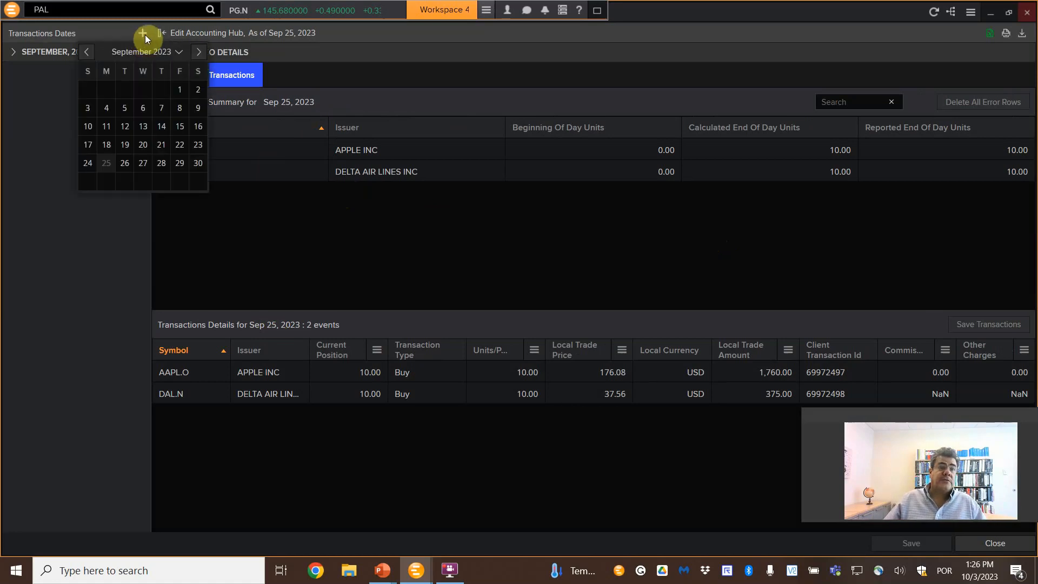
pyautogui.click(198, 52)
pyautogui.click(125, 90)
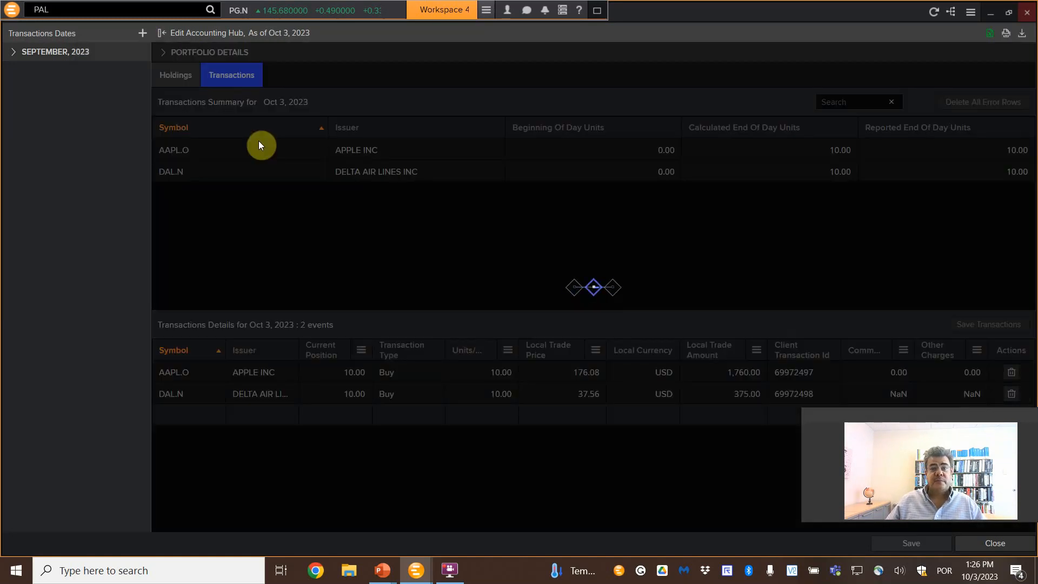
# Step: Enter a Buy transaction for 20 units of Walmart Inc (WMT) in U.S. dollars and save the transactions
pyautogui.click(176, 365)
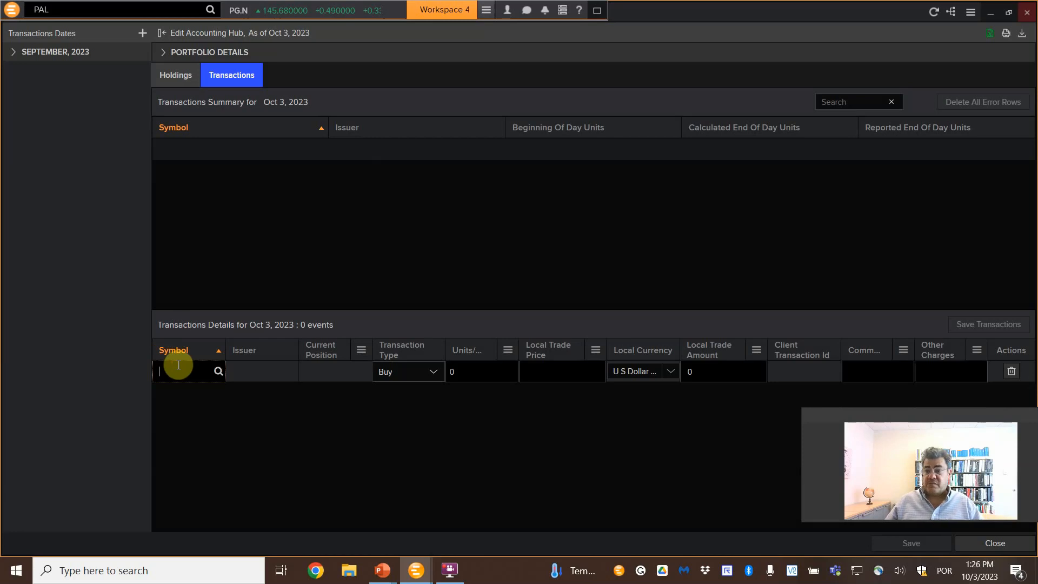
pyautogui.write('walmart')
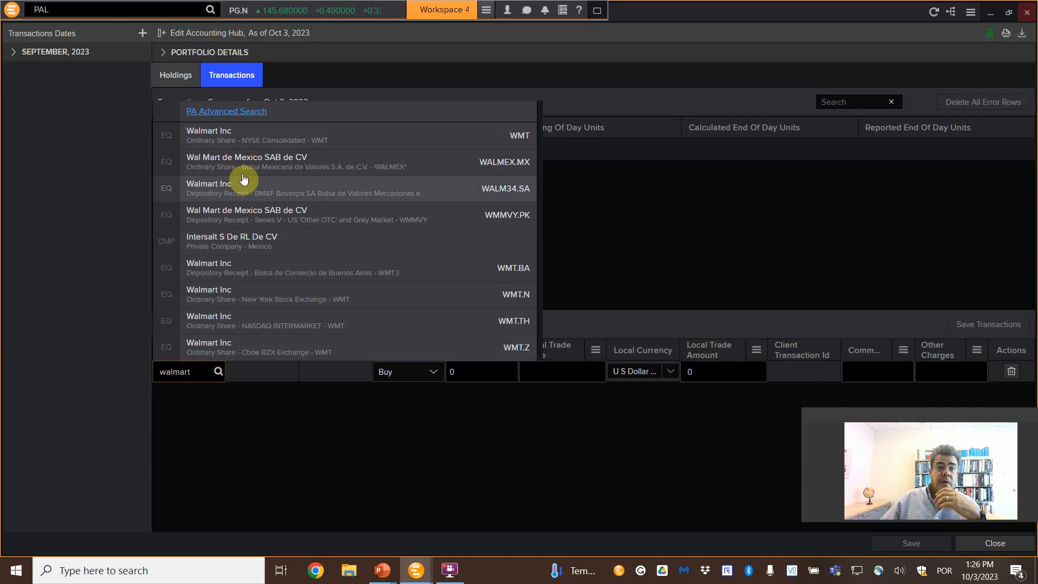
pyautogui.click(263, 131)
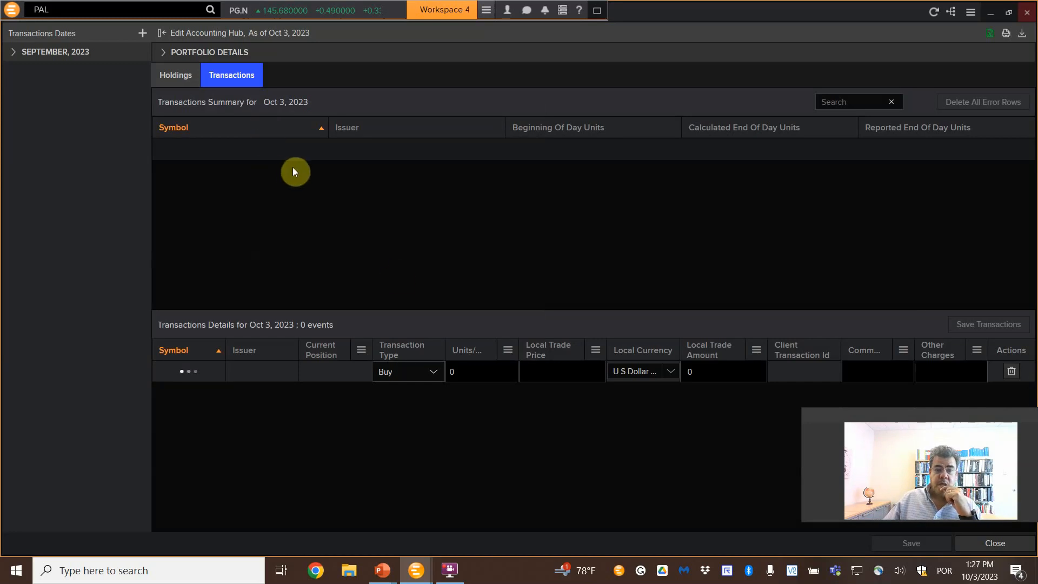
pyautogui.click(451, 370)
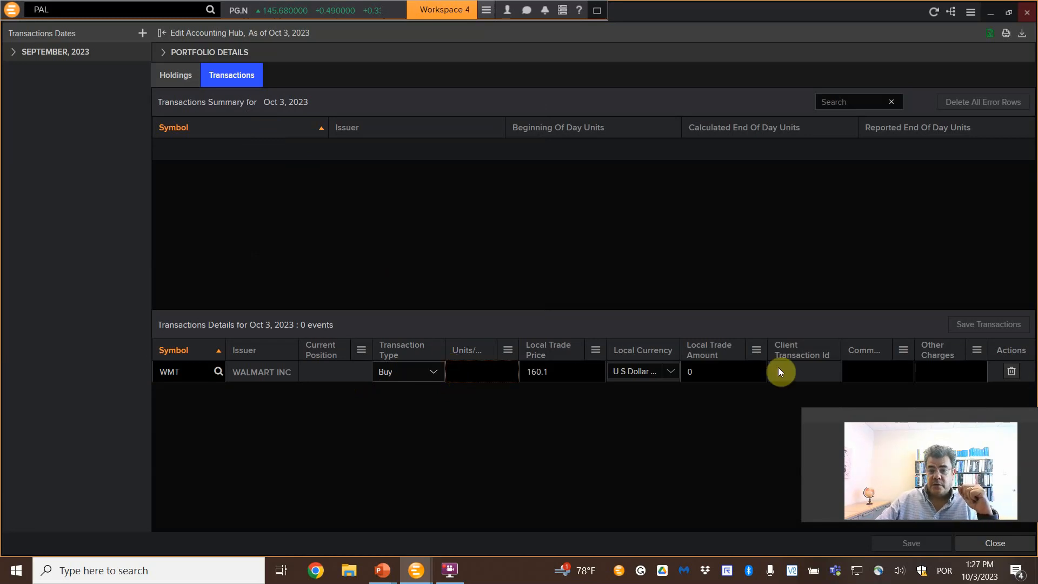
pyautogui.press('Tab')
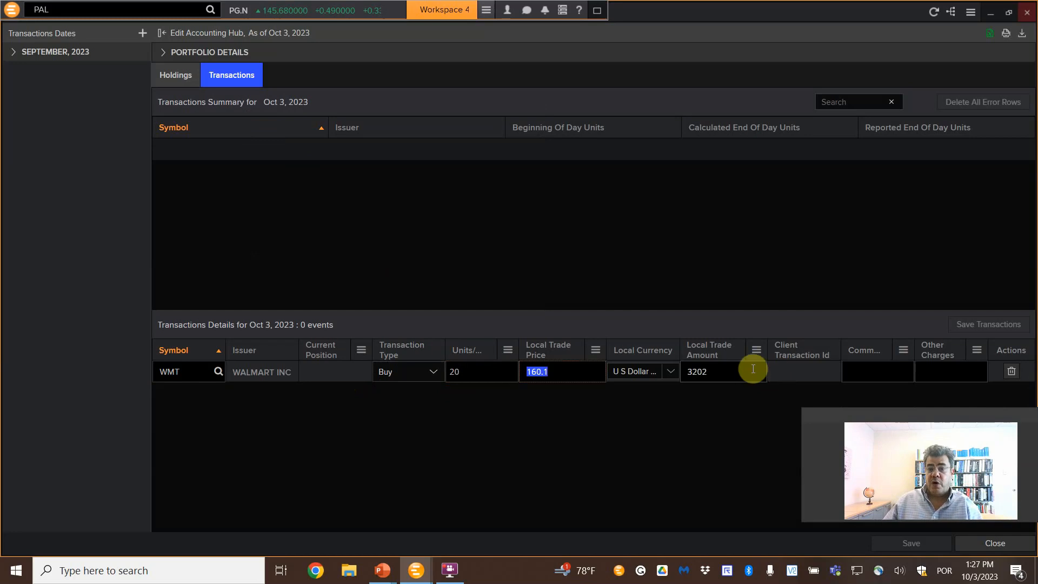
pyautogui.press('Return')
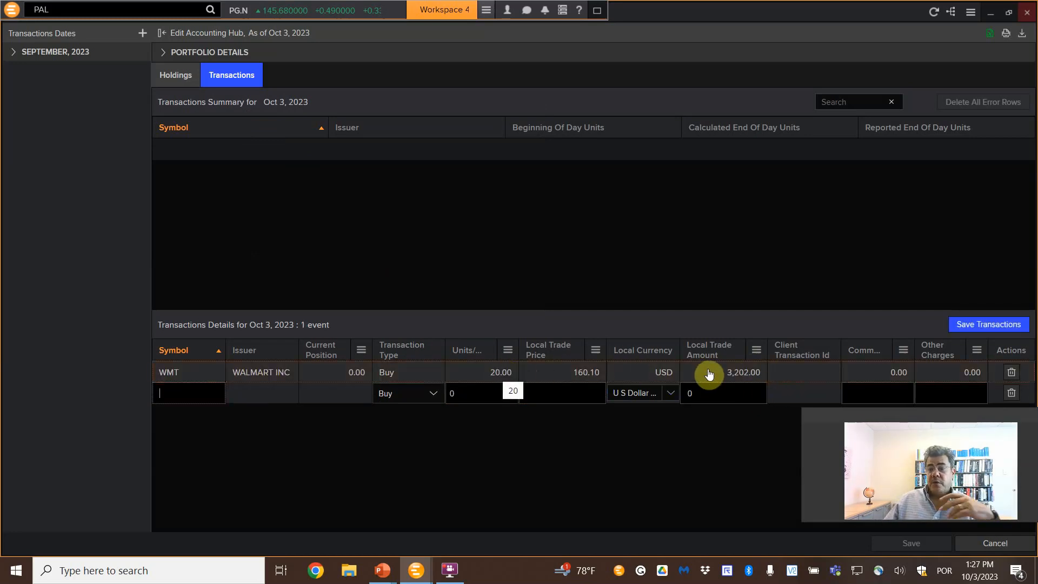
pyautogui.click(985, 324)
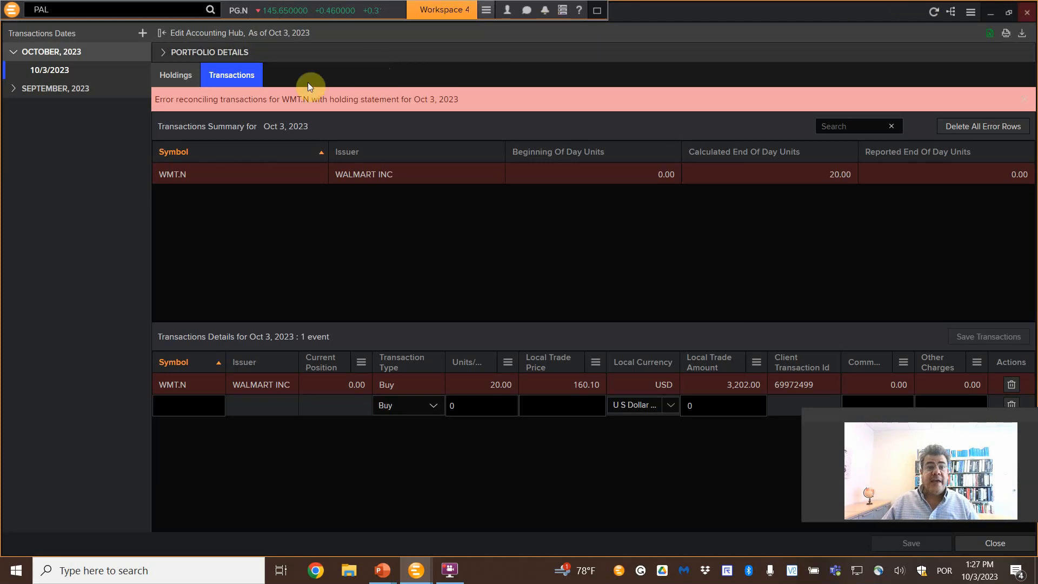
# Step: Switch to the portfolio's holdings and add October 3, 2023 as a new holdings date
pyautogui.click(173, 77)
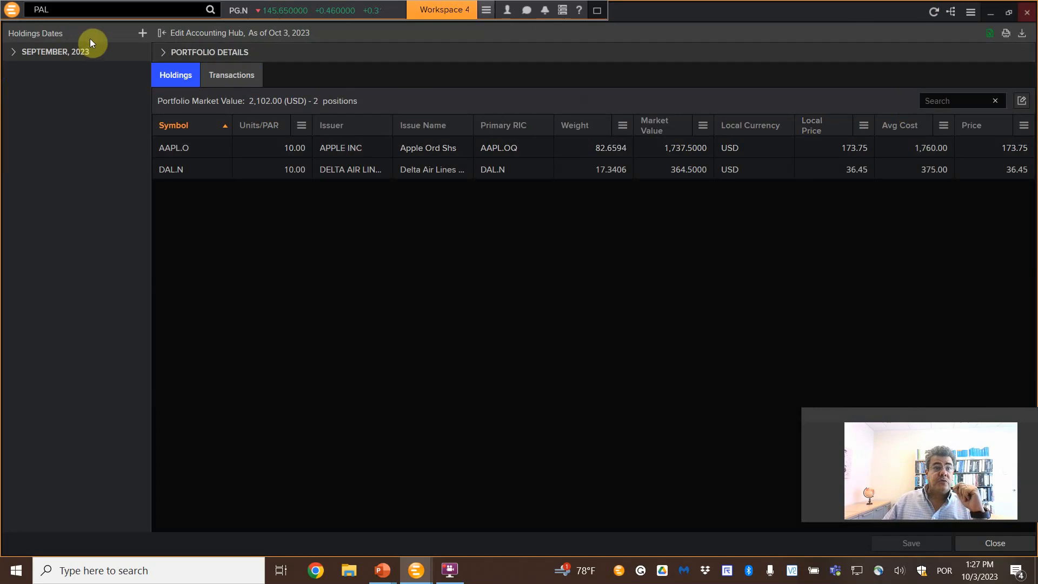
pyautogui.click(142, 33)
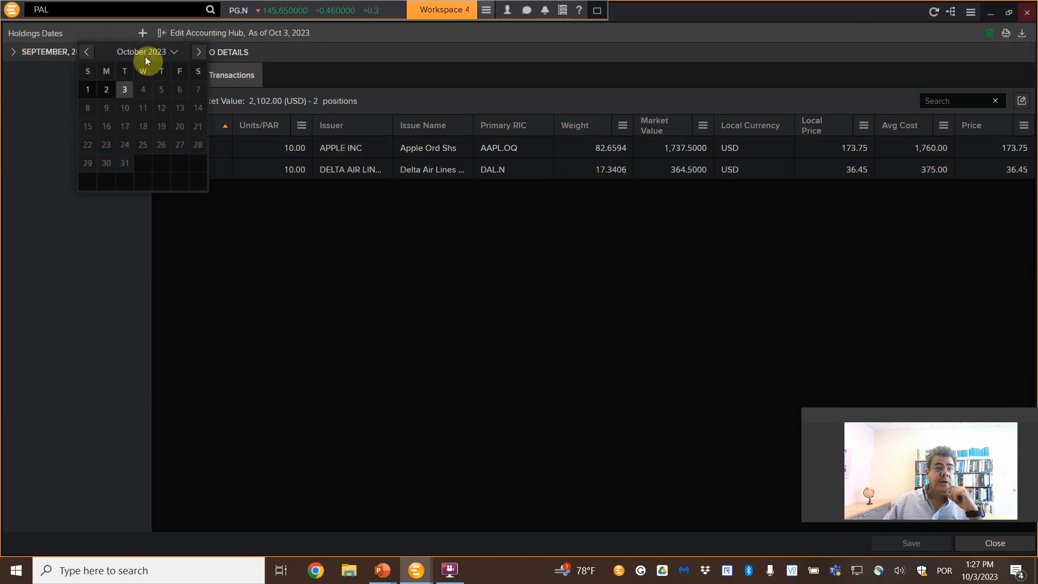
pyautogui.click(126, 96)
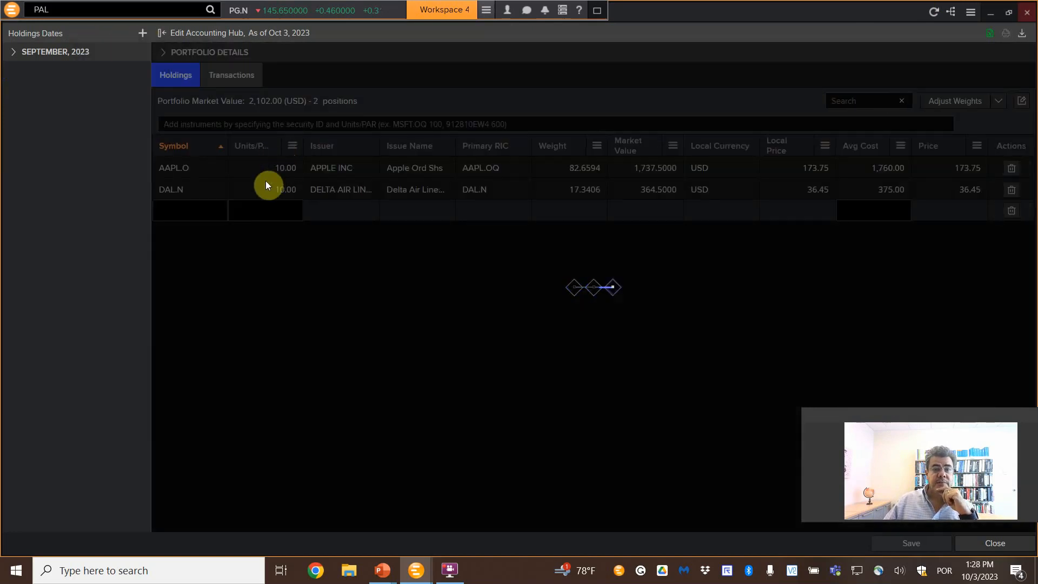
# Step: Add Walmart Inc (WMT) as a holding with 20 units and an average cost of 3202, and save the portfolio
pyautogui.click(203, 206)
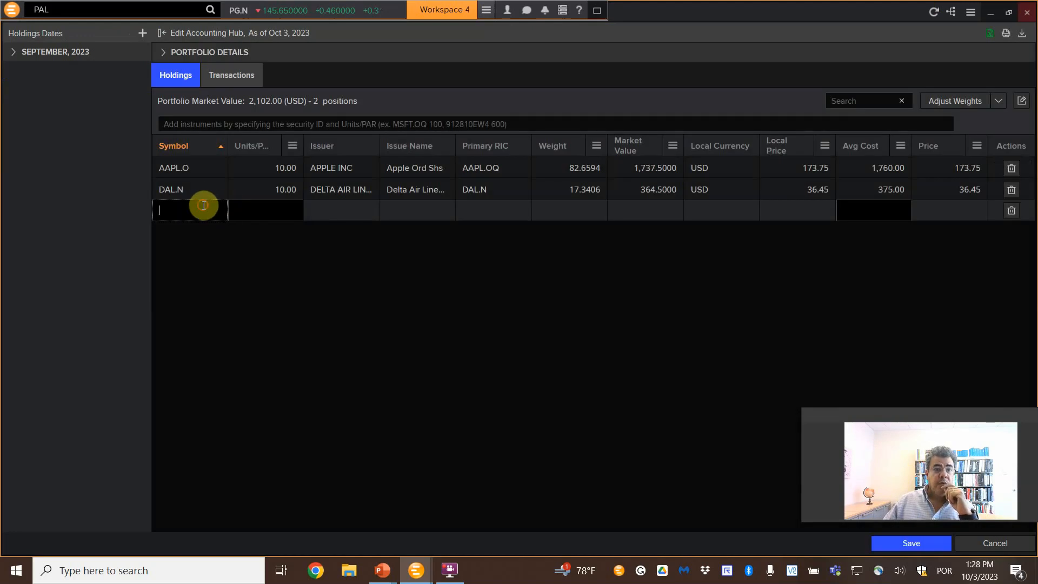
pyautogui.write('walma')
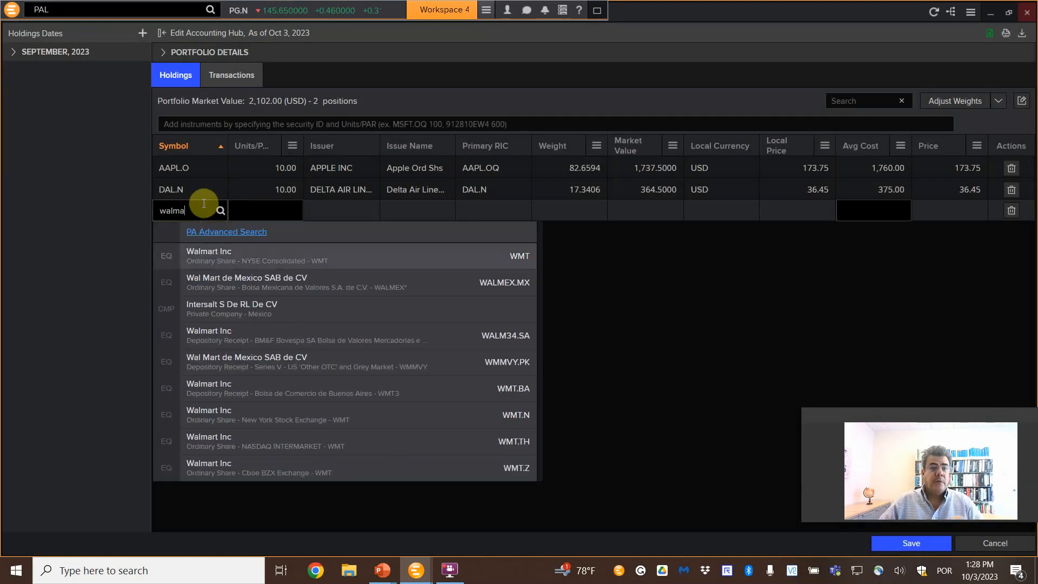
pyautogui.click(256, 265)
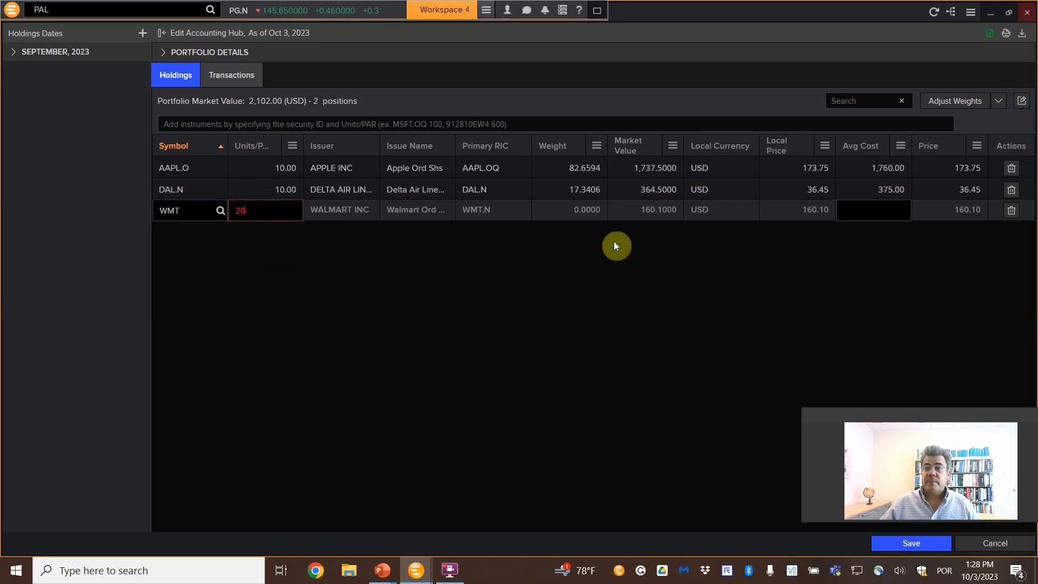
pyautogui.click(867, 216)
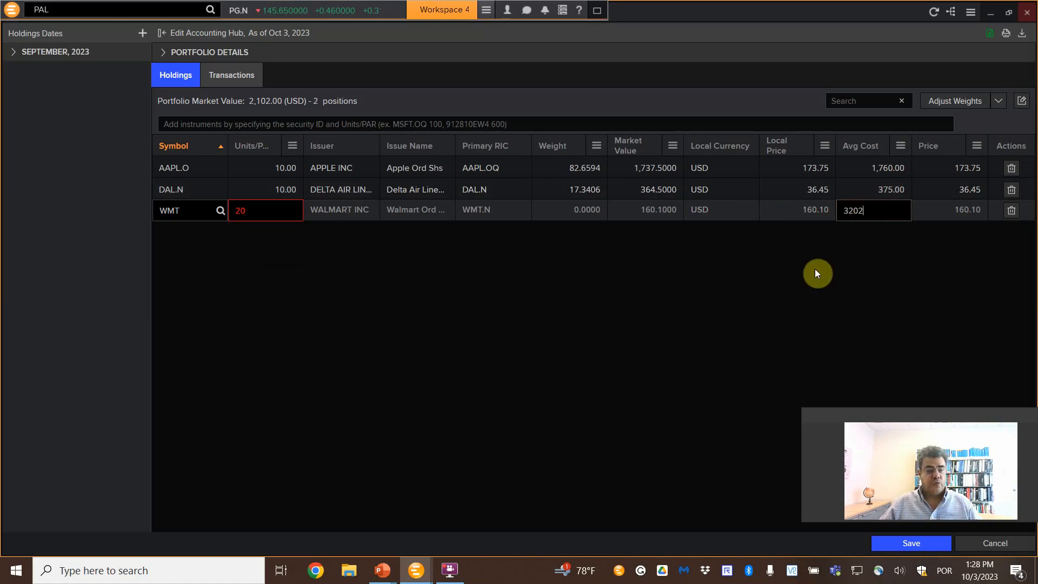
pyautogui.press('Return')
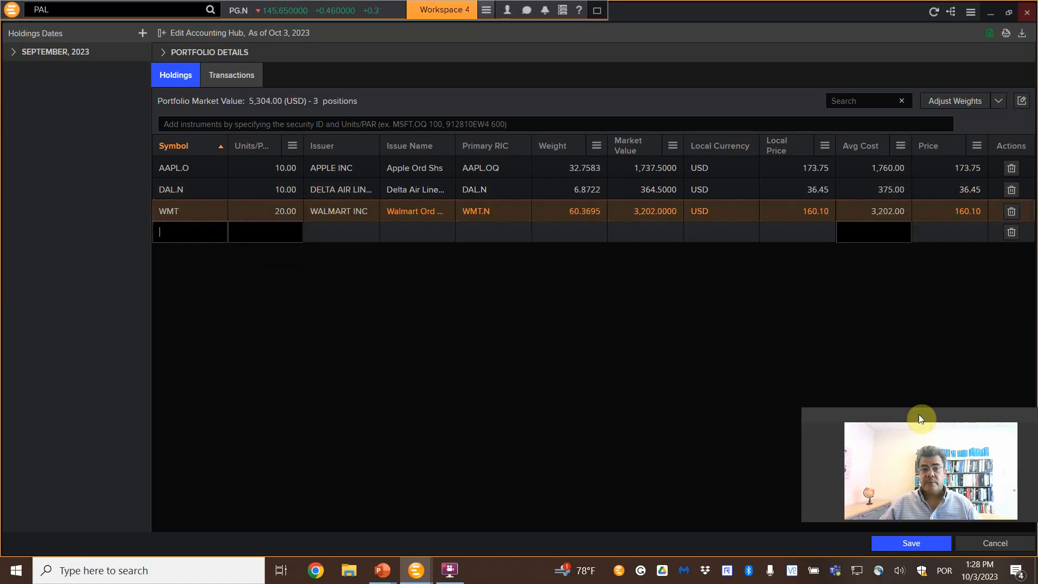
pyautogui.click(912, 544)
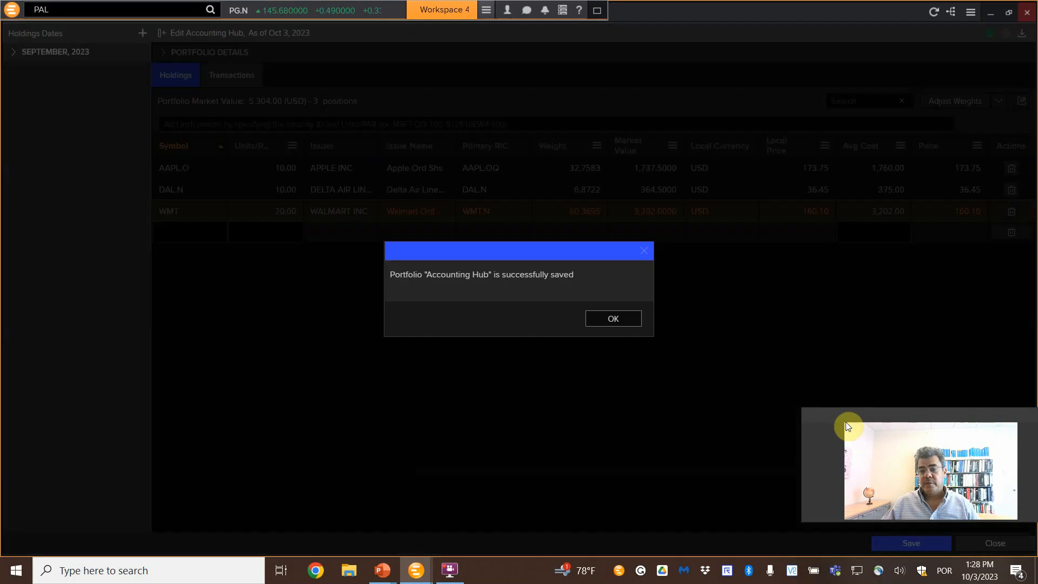
pyautogui.click(625, 321)
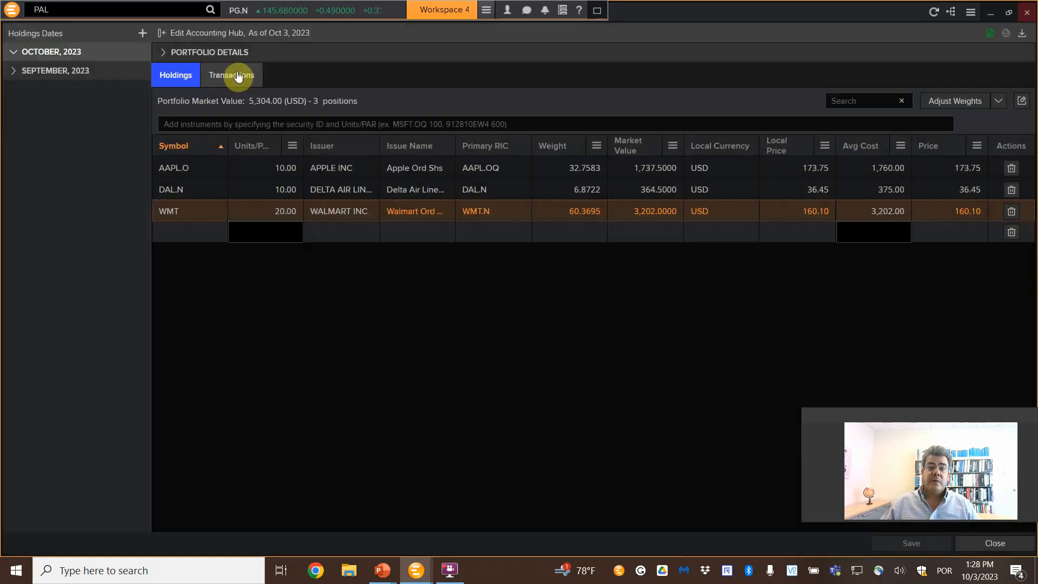
# Step: Switch to the portfolio's transactions and open the October 3, 2023 date for editing
pyautogui.click(235, 76)
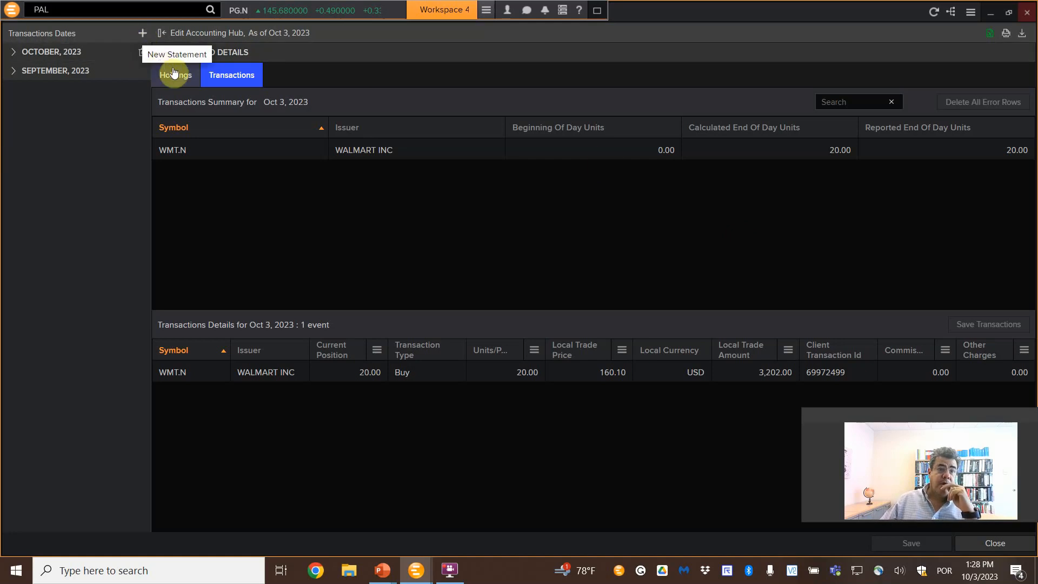
pyautogui.click(143, 35)
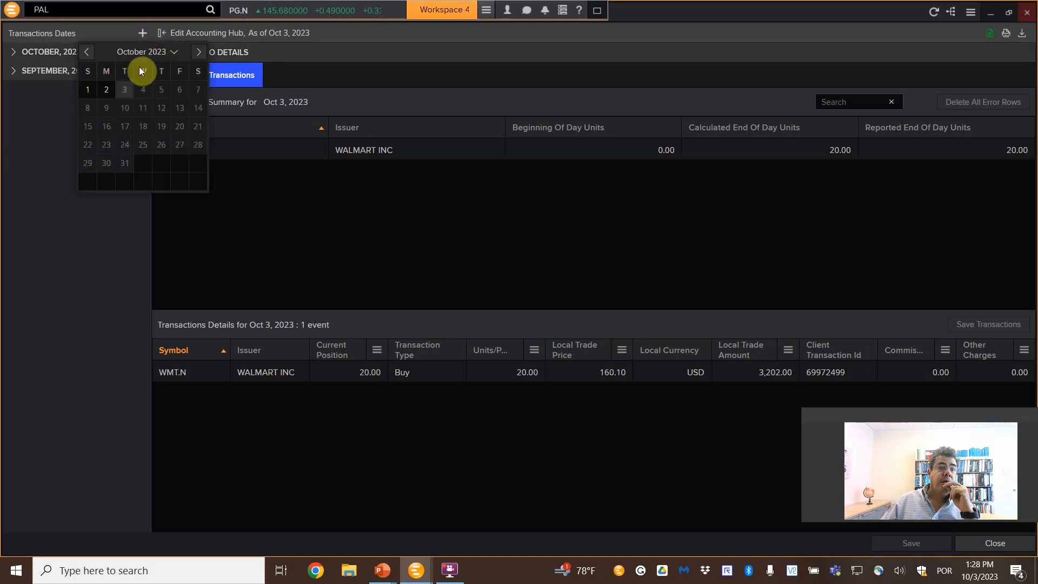
pyautogui.click(291, 213)
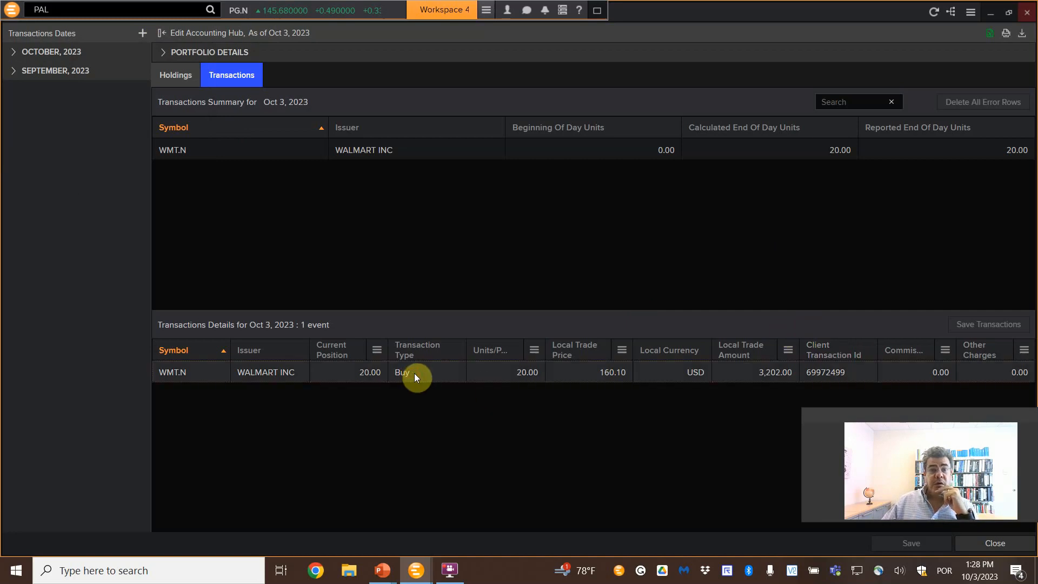
pyautogui.click(81, 51)
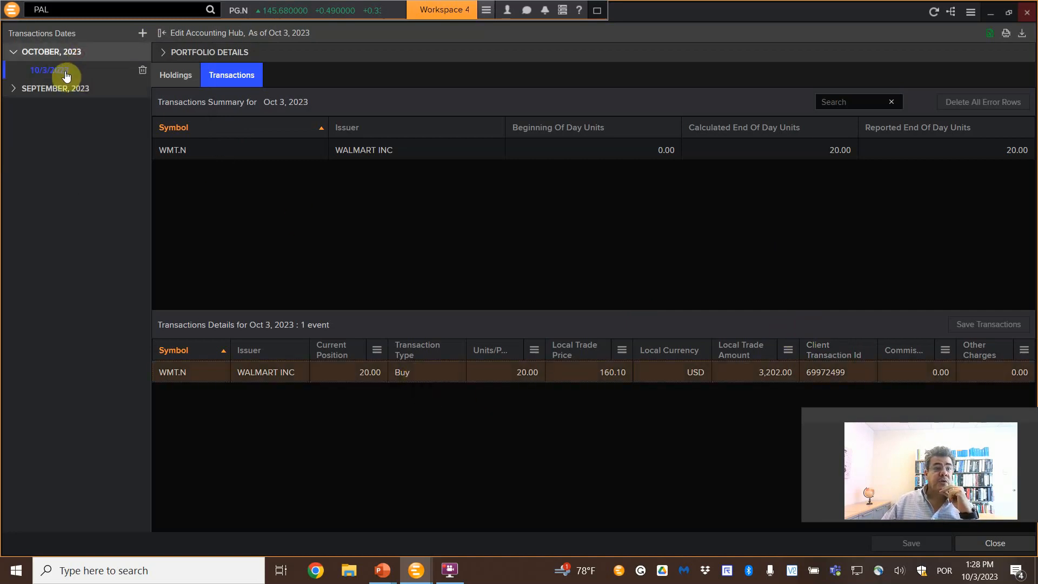
pyautogui.click(142, 33)
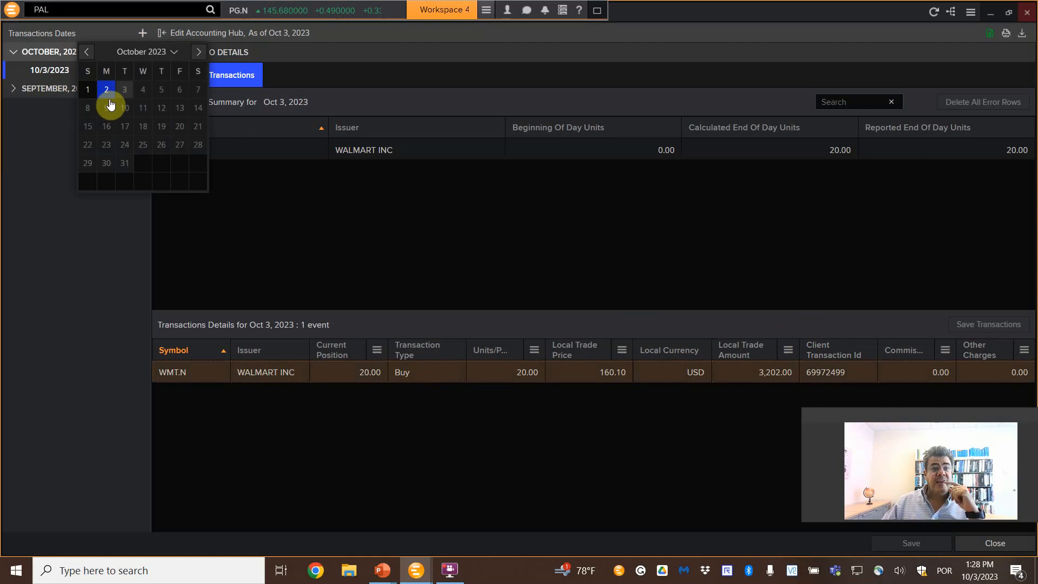
pyautogui.click(137, 90)
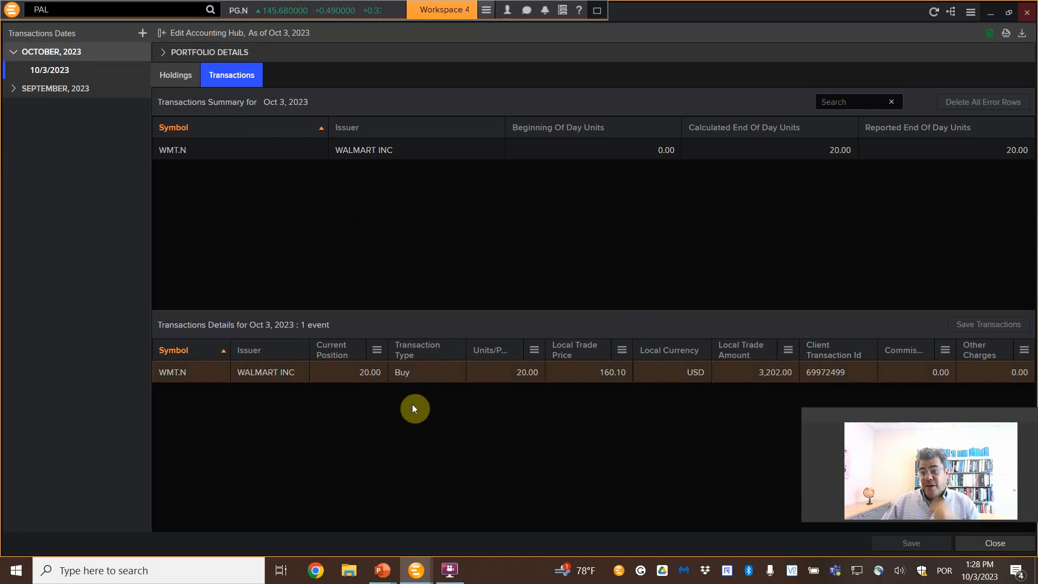
pyautogui.click(58, 71)
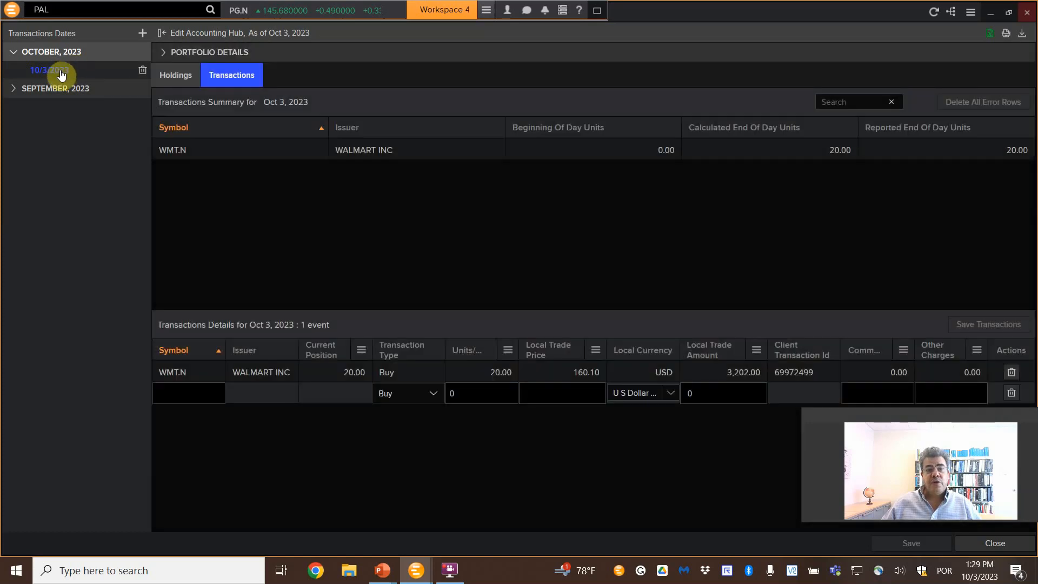
# Step: Enter a Buy transaction for 10 units of Apple Inc (AAPL.O) in U.S. dollars and save the transactions
pyautogui.click(166, 394)
pyautogui.write('aa')
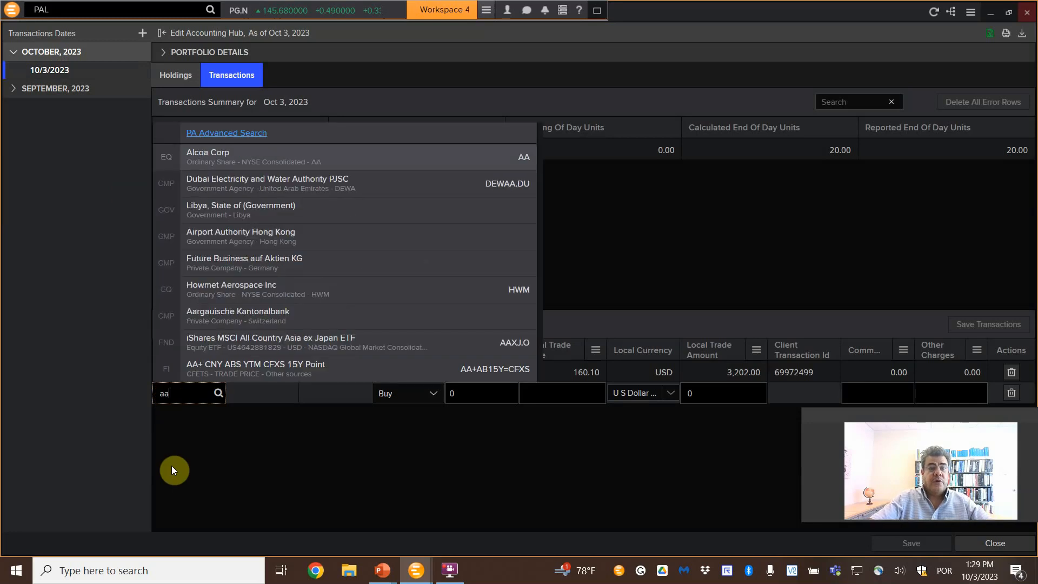
pyautogui.press('BackSpace')
pyautogui.write('pple')
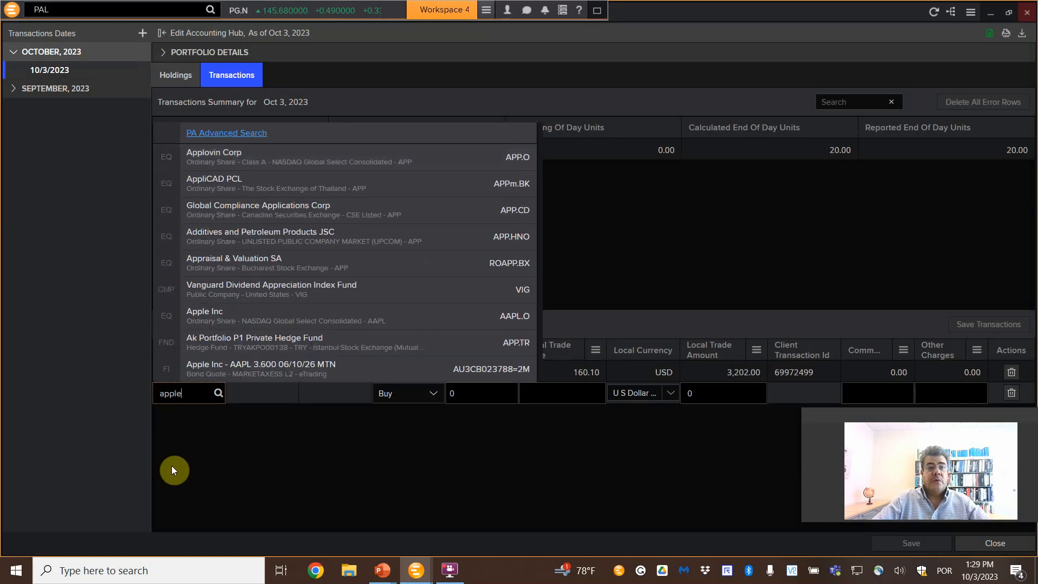
pyautogui.click(294, 156)
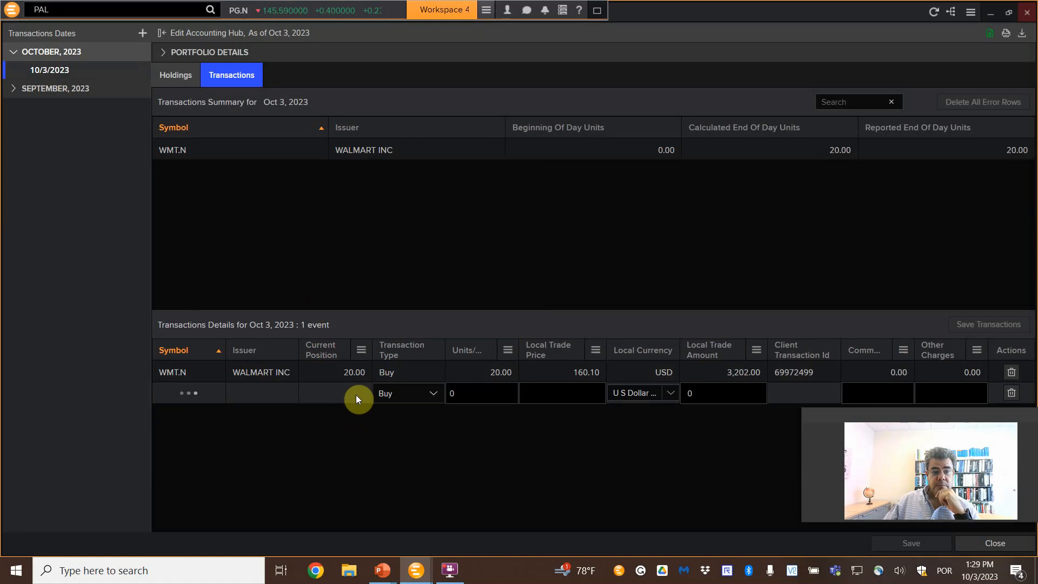
pyautogui.click(484, 396)
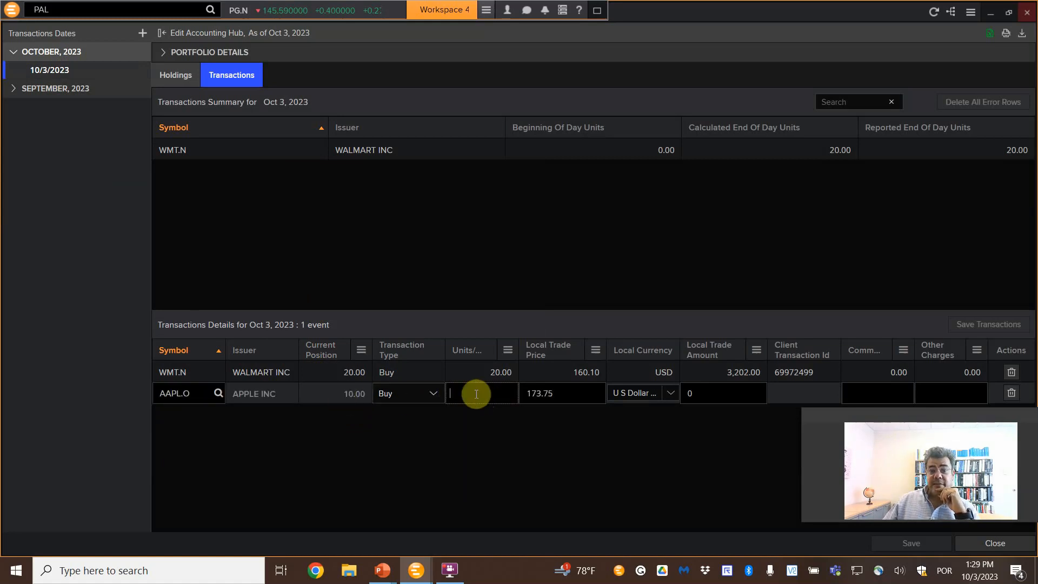
pyautogui.write('10')
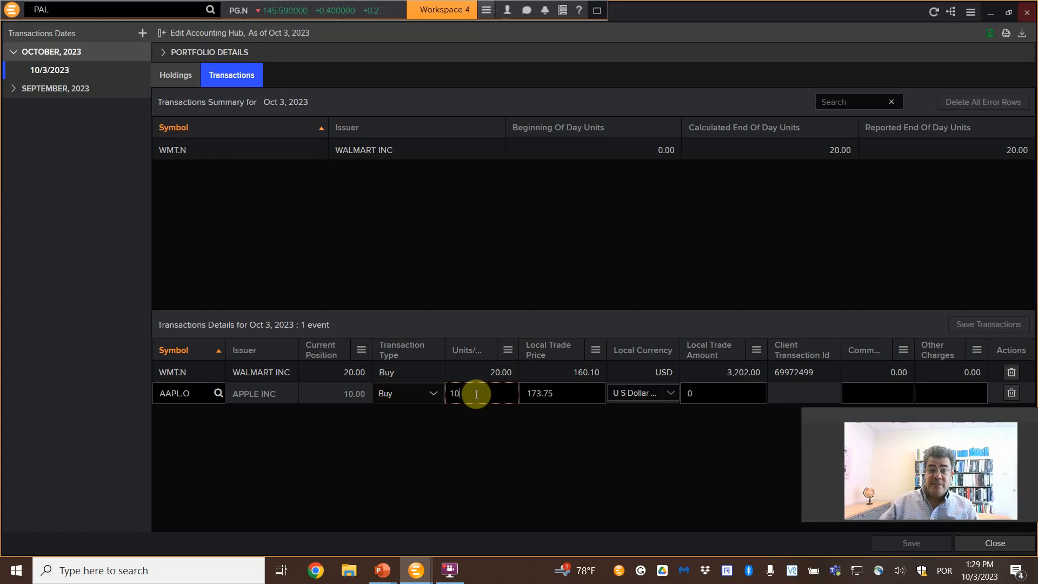
pyautogui.press('Tab')
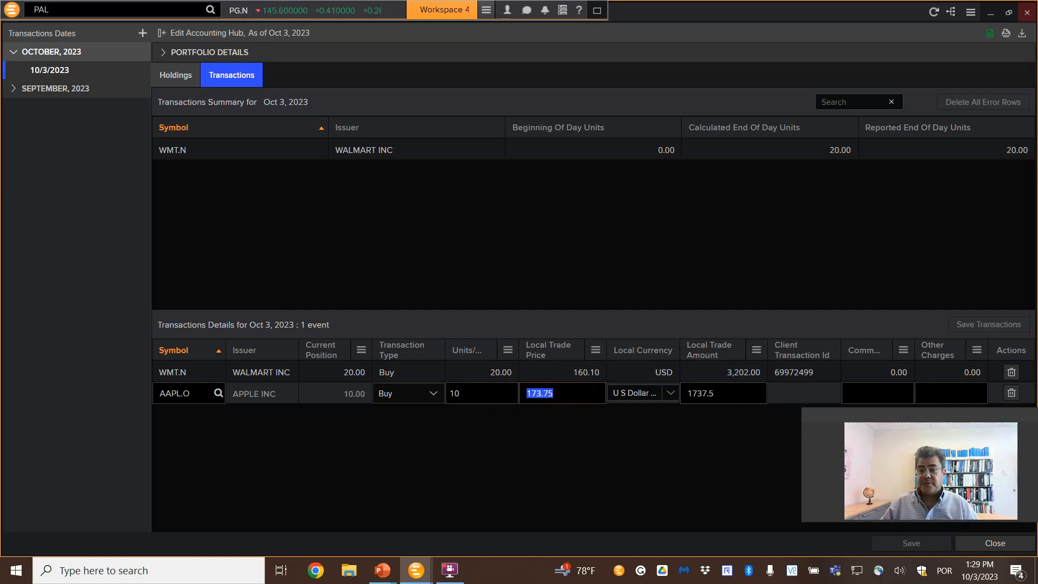
pyautogui.press('Tab')
pyautogui.press('Return')
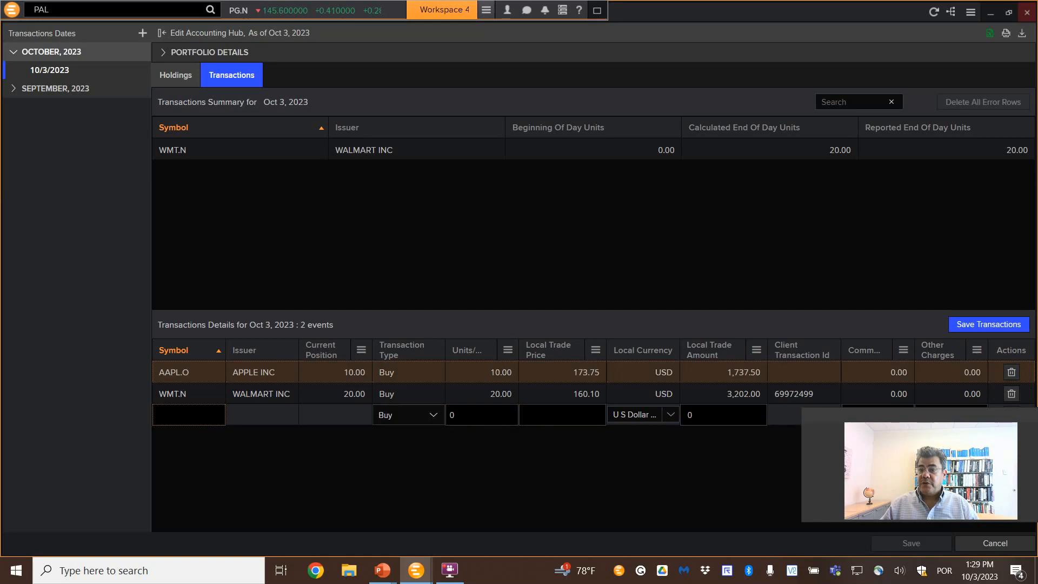
pyautogui.click(984, 326)
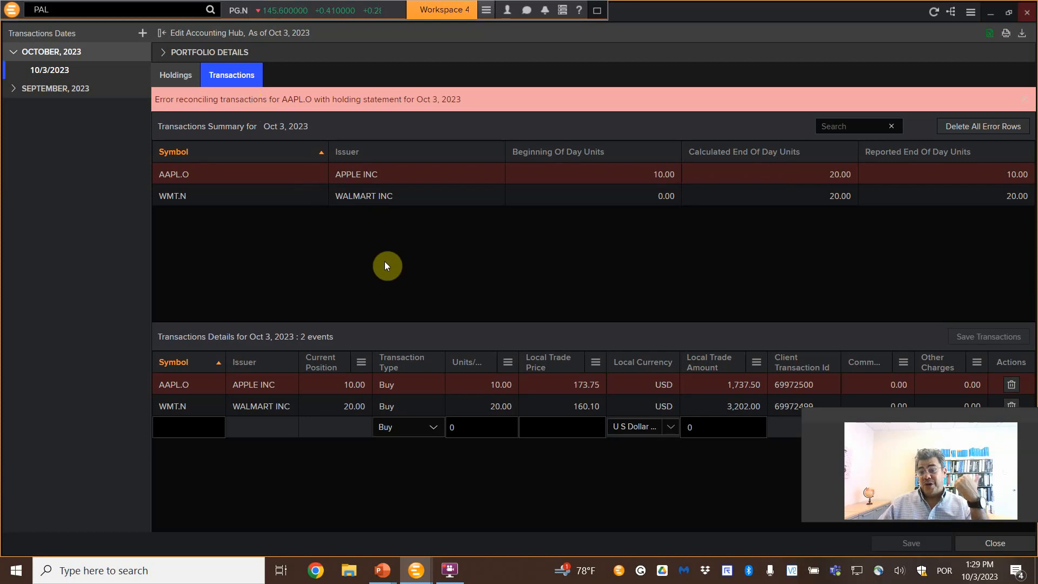
# Step: Open the October 3, 2023 holdings for editing and set the Apple holding's units to 20
pyautogui.click(174, 71)
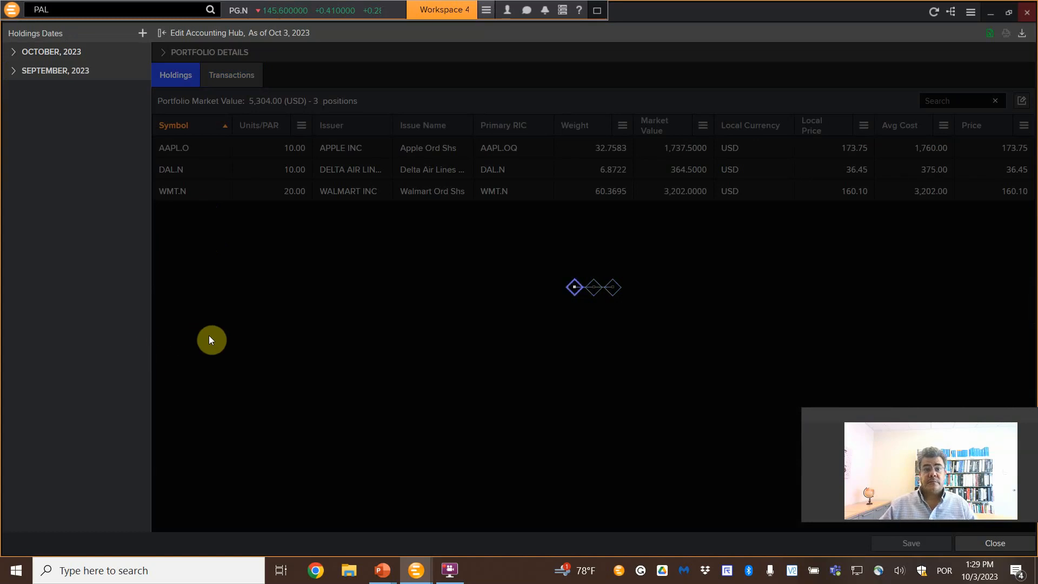
pyautogui.click(50, 51)
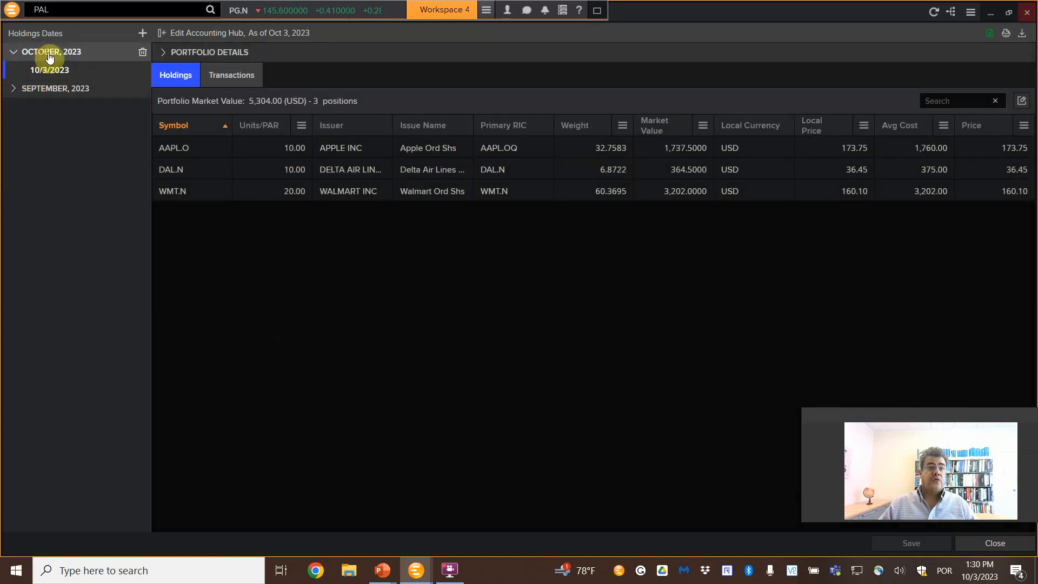
pyautogui.click(215, 153)
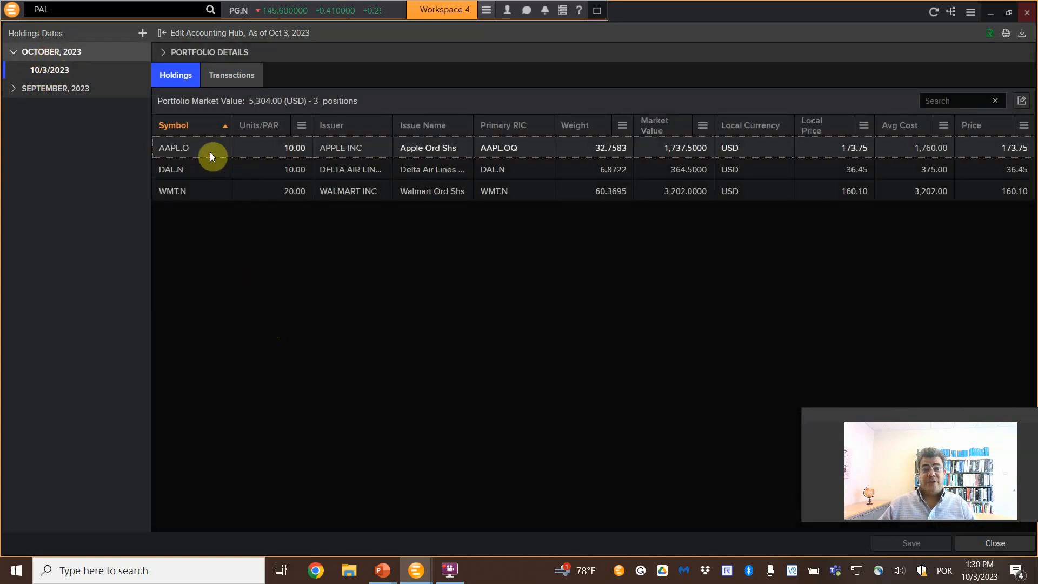
pyautogui.click(64, 71)
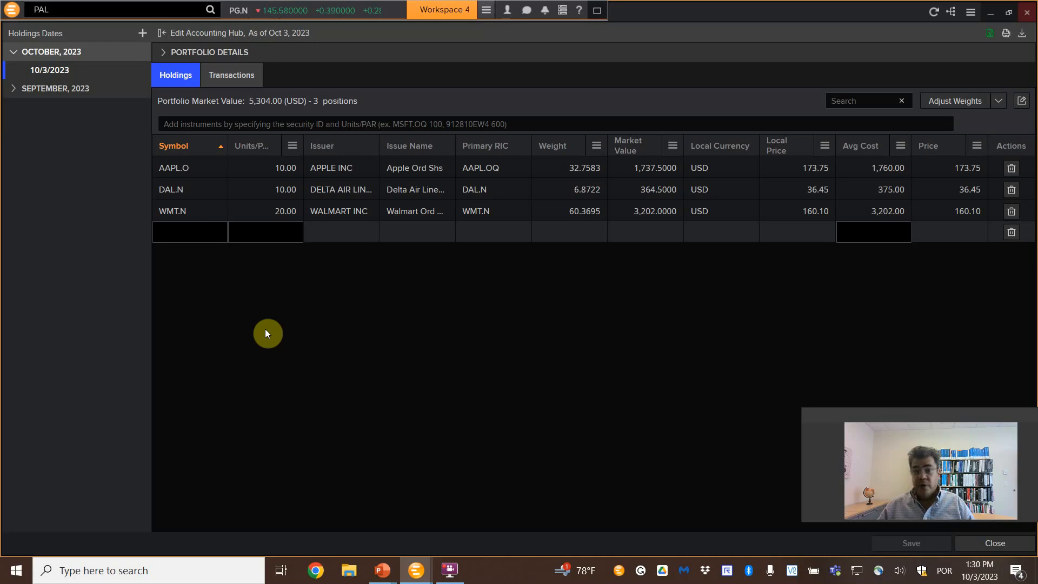
pyautogui.doubleClick(278, 167)
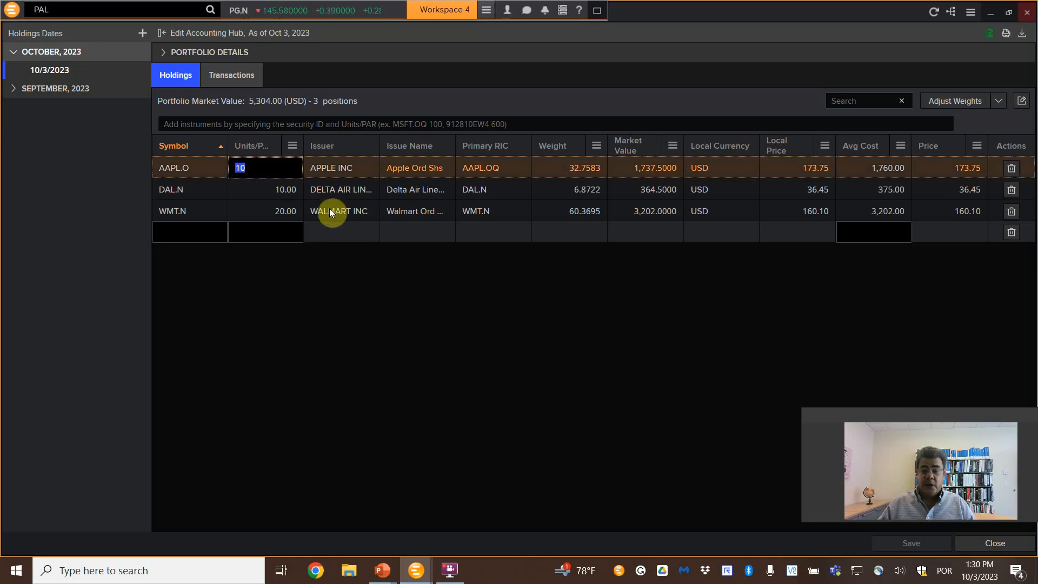
pyautogui.write('20')
pyautogui.press('Return')
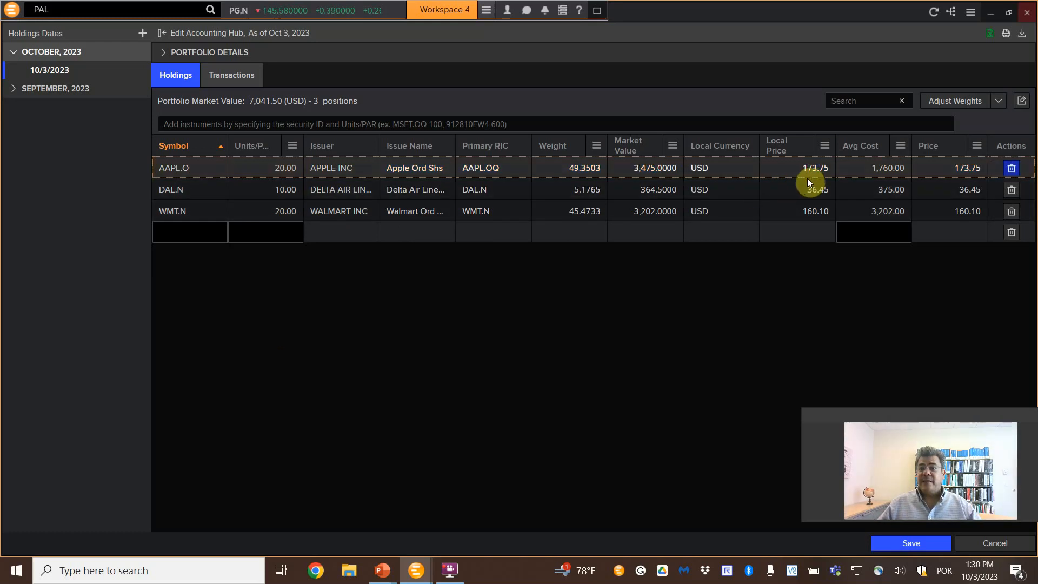
# Step: Set the Apple holding's average cost to 3497.5 and save the portfolio
pyautogui.click(274, 169)
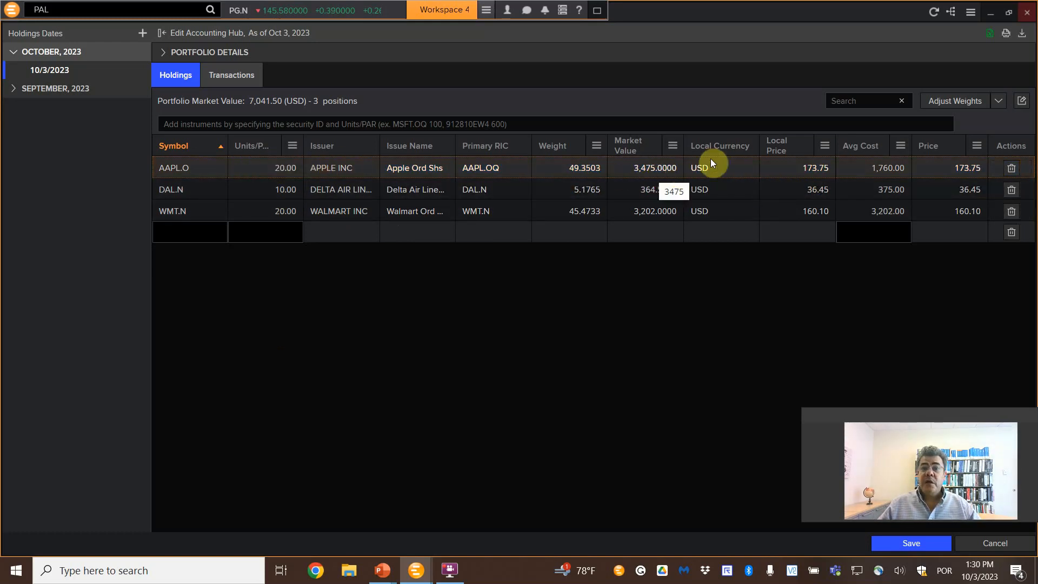
pyautogui.click(872, 171)
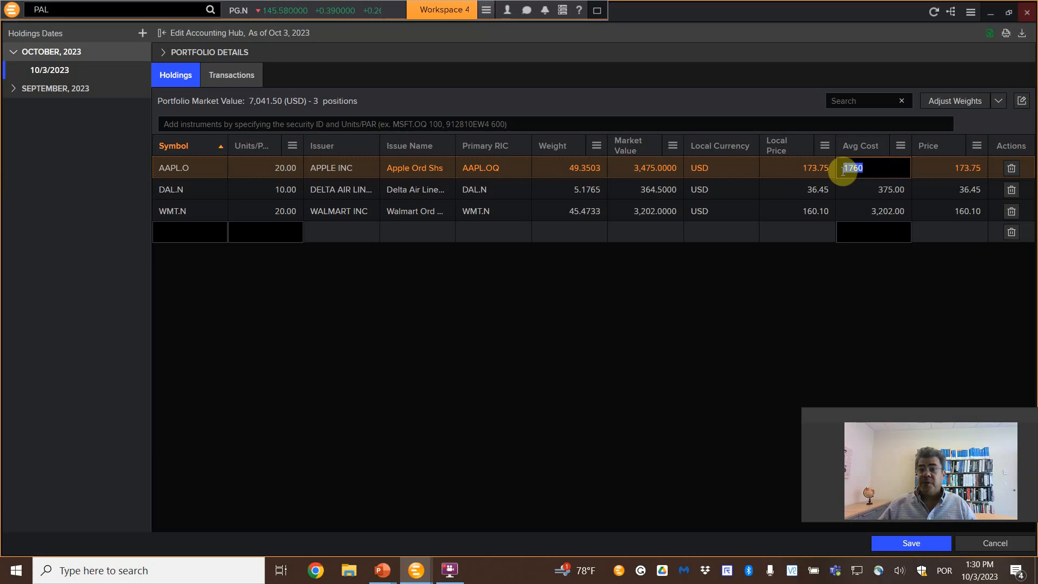
pyautogui.write('3')
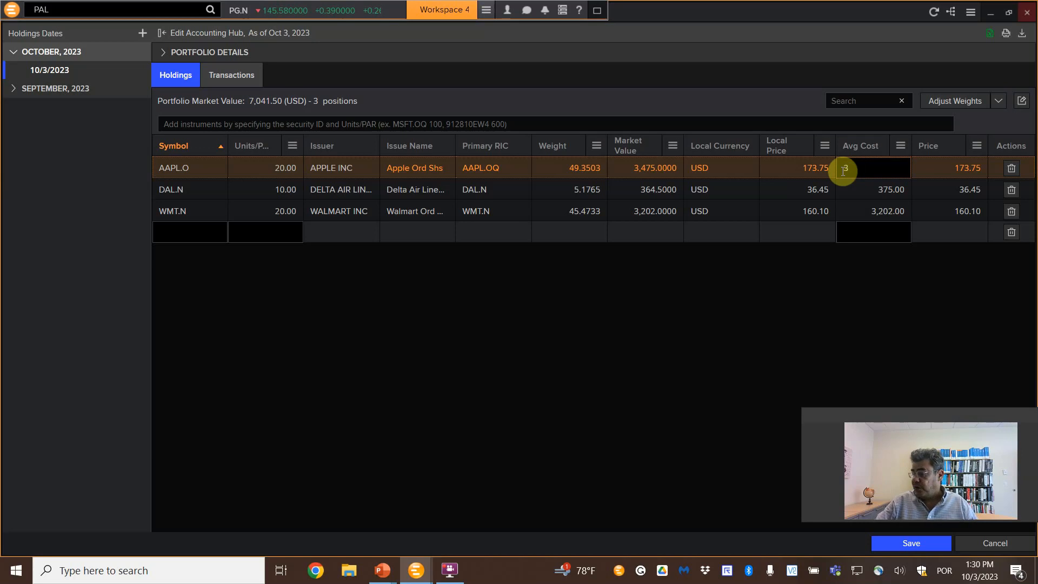
pyautogui.write('497.5')
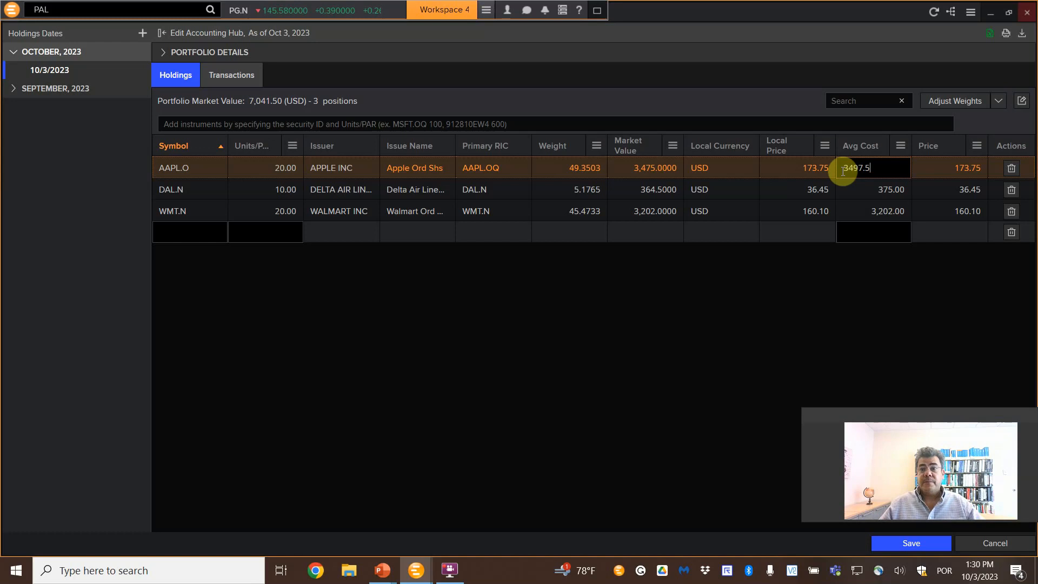
pyautogui.press('Return')
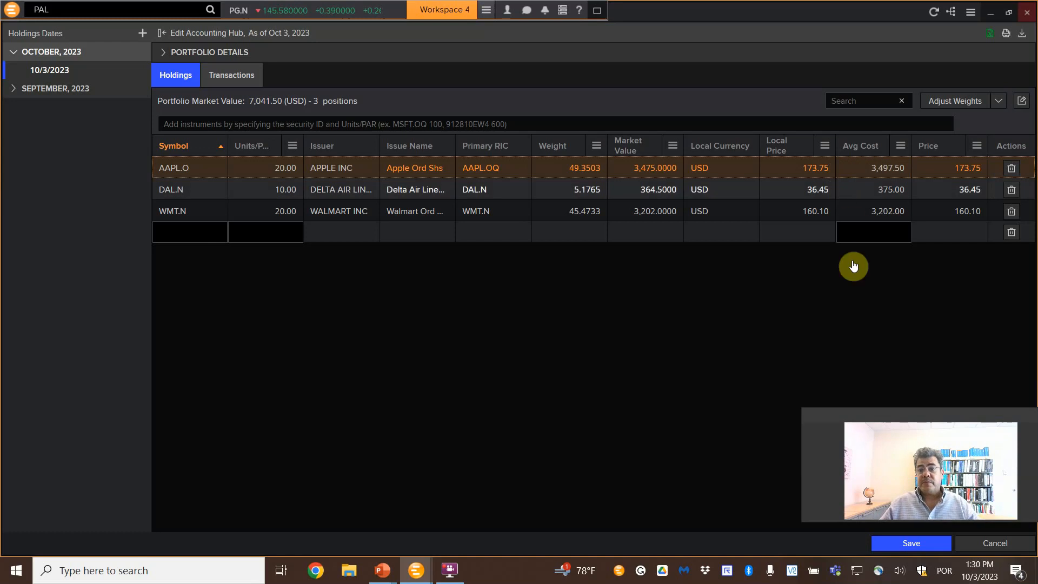
pyautogui.click(910, 545)
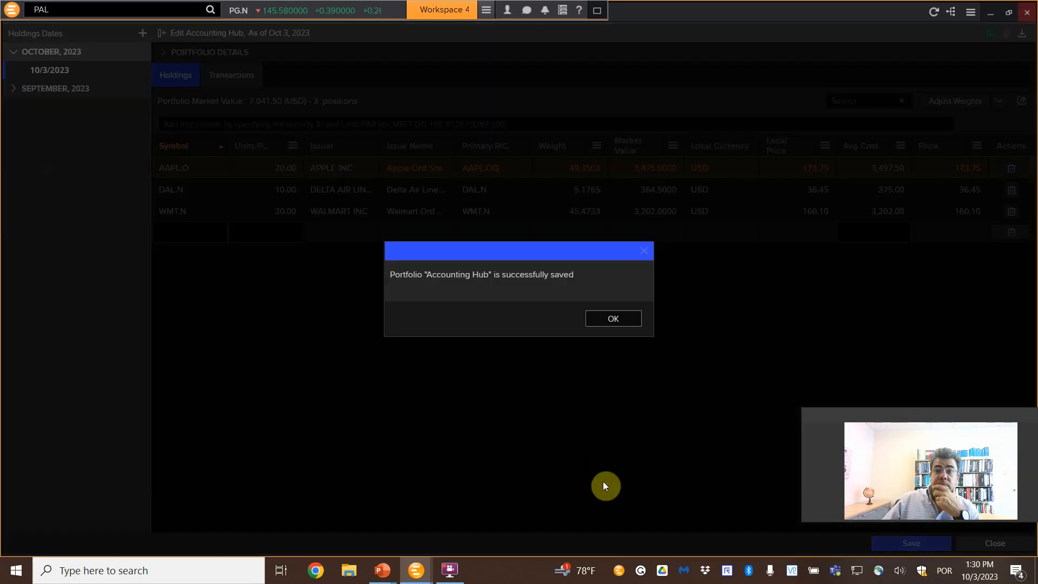
pyautogui.click(593, 318)
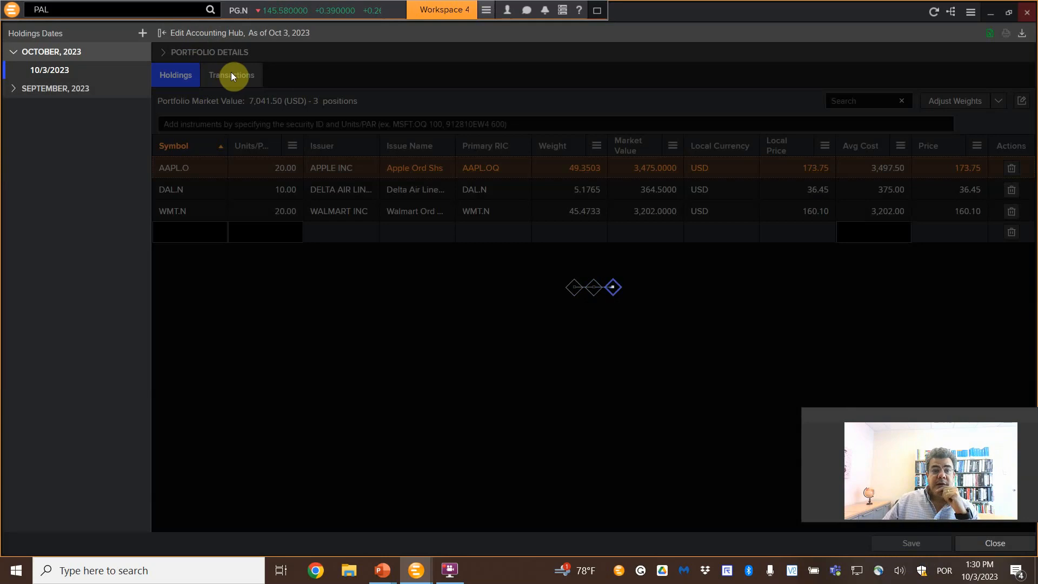
# Step: Return to the portfolio's transactions and reopen October 3, 2023 for editing
pyautogui.click(235, 75)
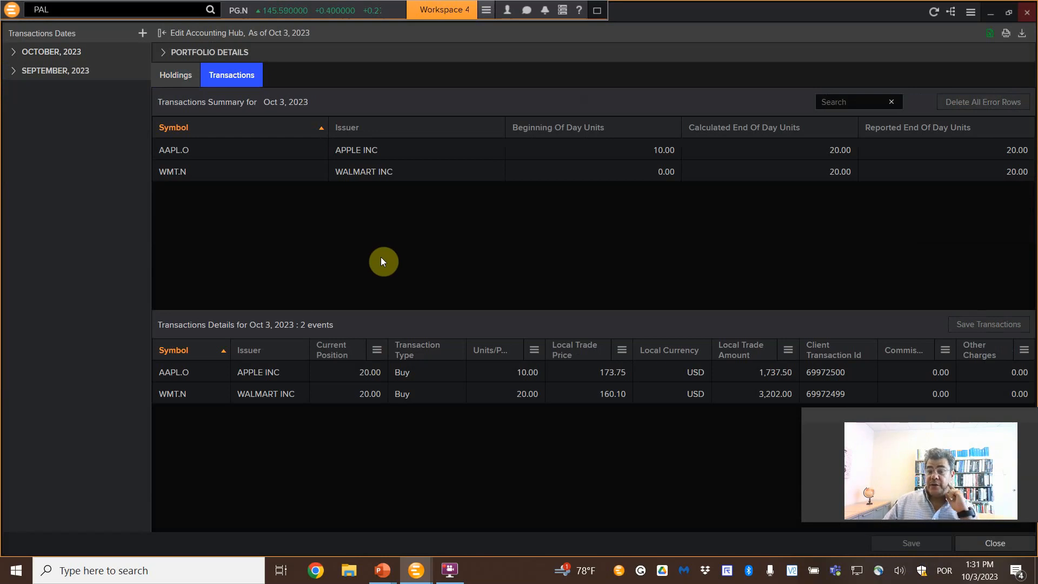
pyautogui.click(81, 54)
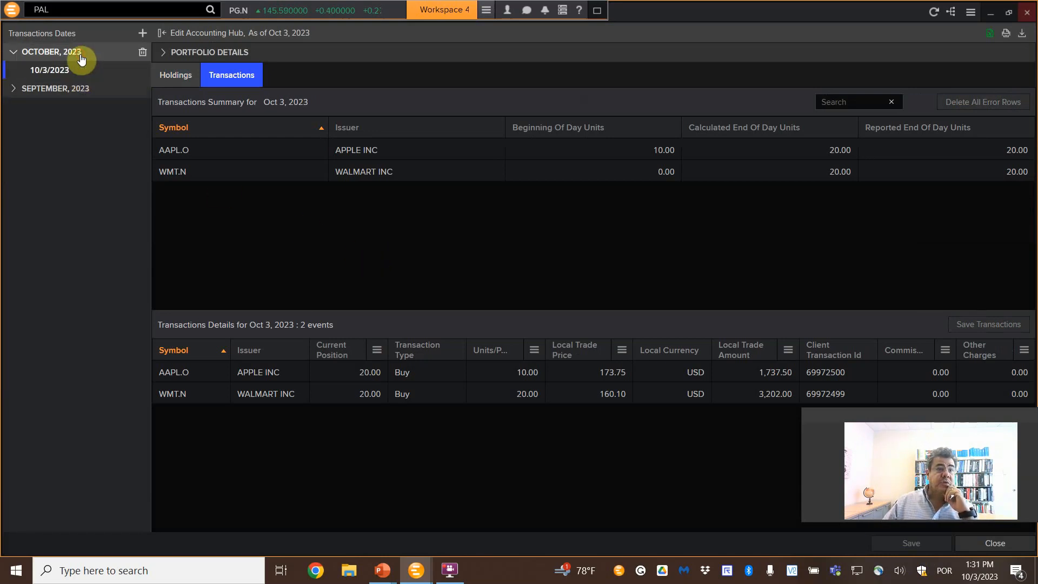
pyautogui.click(62, 73)
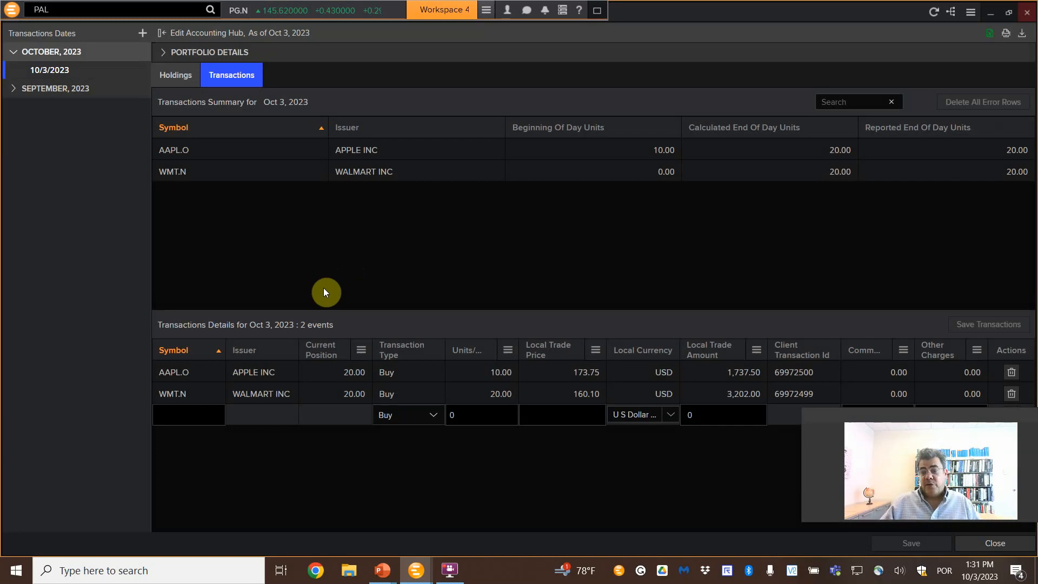
# Step: Enter a Sell transaction for the full position of Delta Air Lines (DAL) in U.S. dollars on October 3, 2023
pyautogui.click(180, 418)
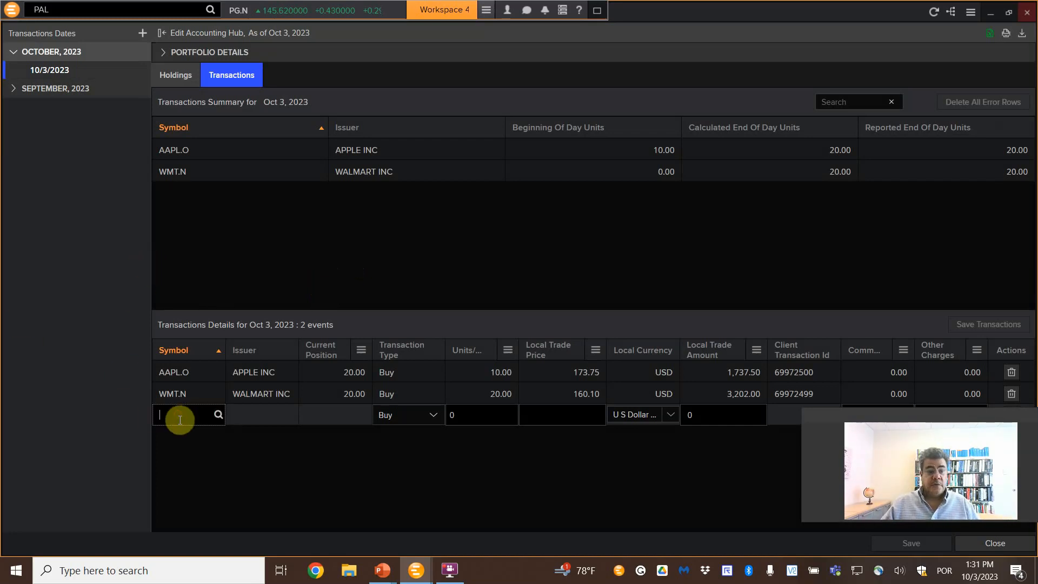
pyautogui.write('delta')
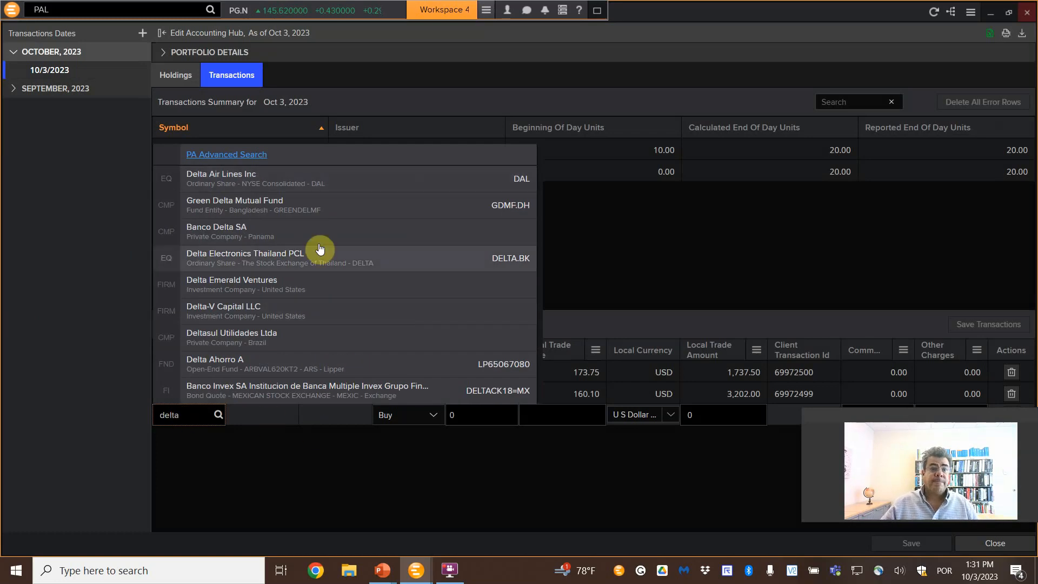
pyautogui.click(289, 181)
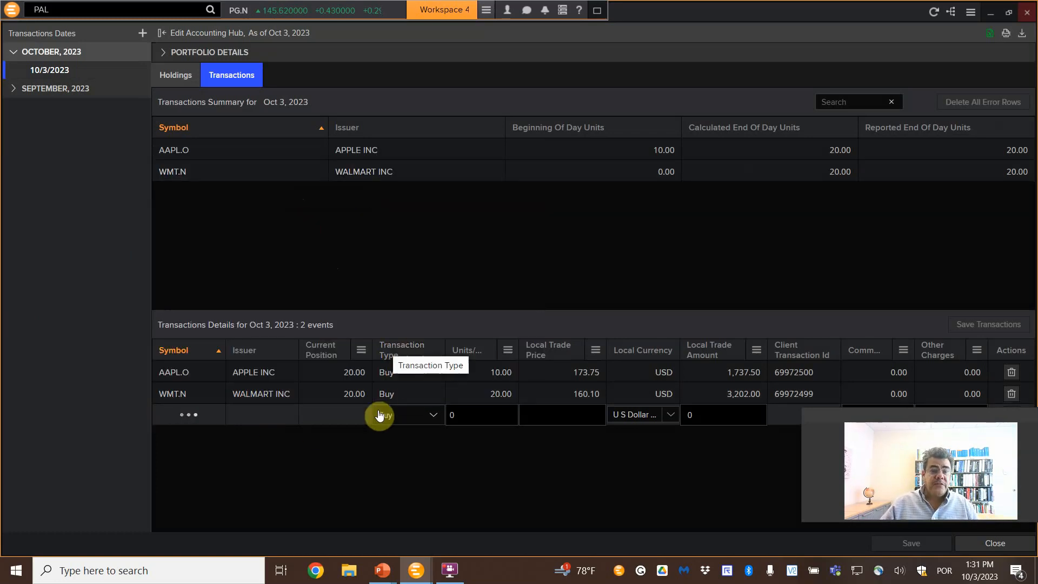
pyautogui.click(435, 417)
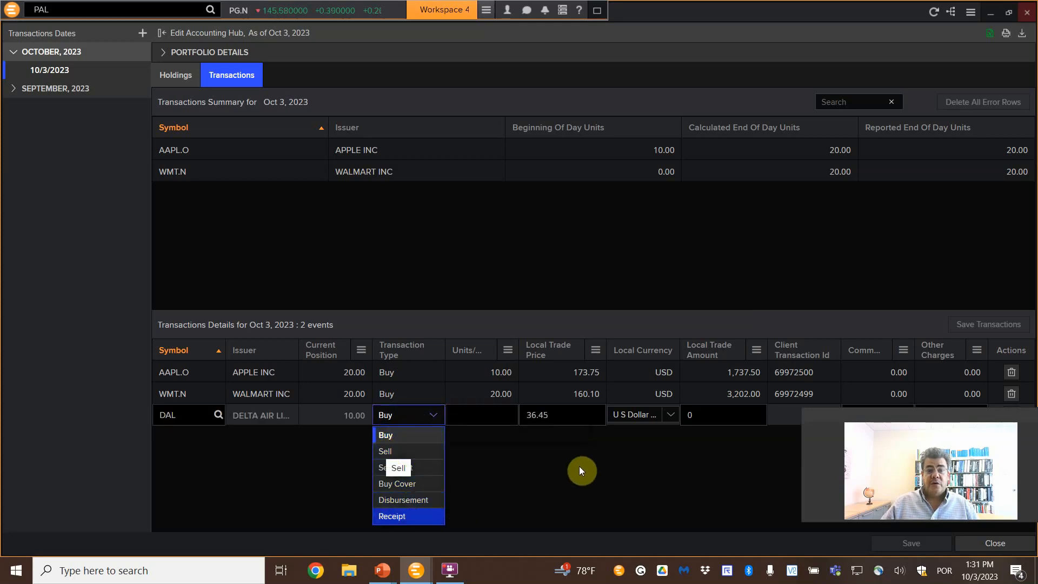
pyautogui.click(545, 472)
pyautogui.click(439, 418)
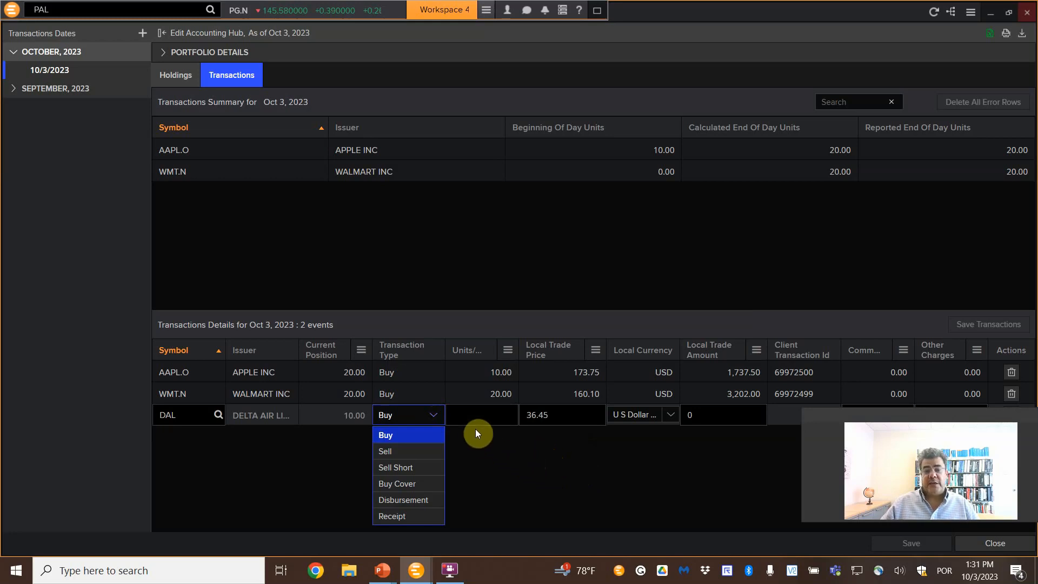
pyautogui.click(408, 451)
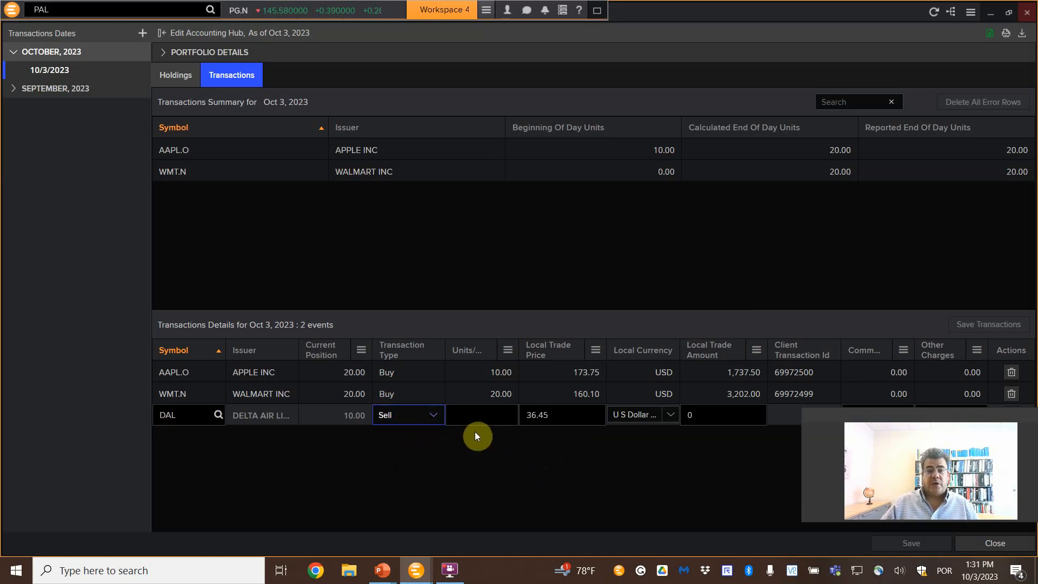
pyautogui.click(496, 417)
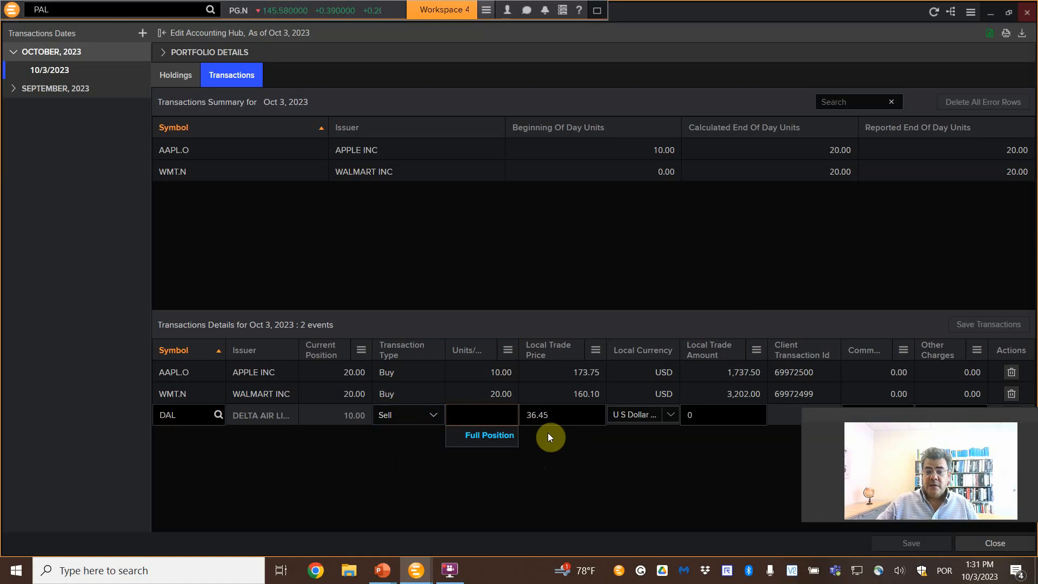
pyautogui.click(497, 435)
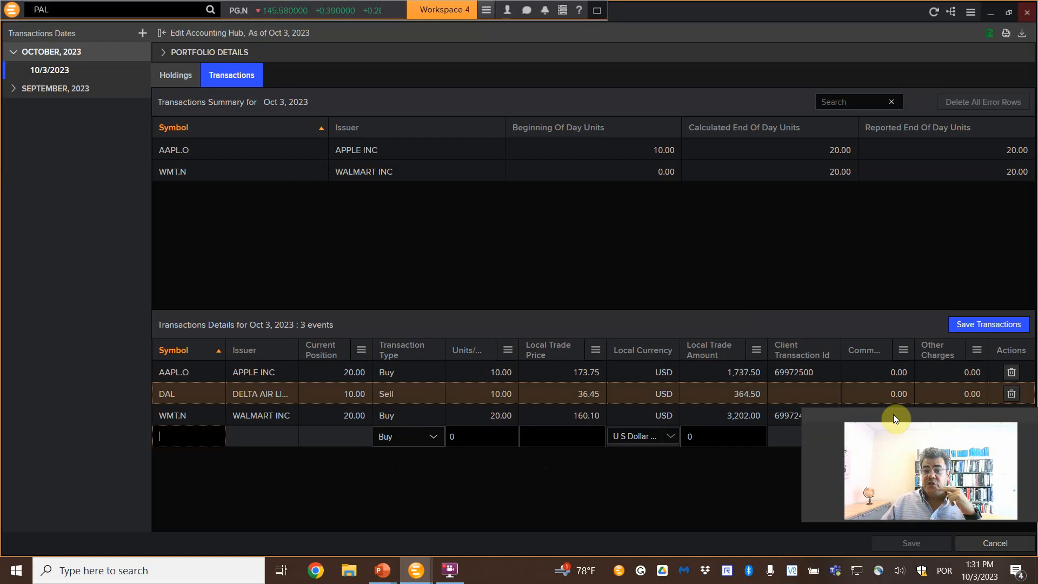
# Step: Save the October 3, 2023 transactions with the Delta sale included
pyautogui.moveTo(877, 420)
pyautogui.mouseDown()
pyautogui.moveTo(790, 452)
pyautogui.moveTo(862, 433)
pyautogui.mouseUp()
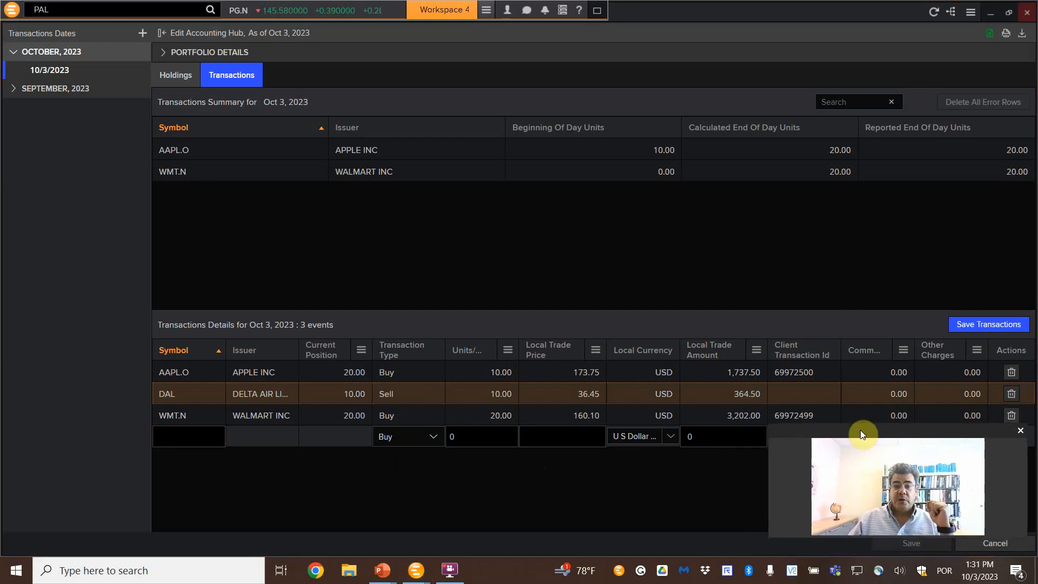
pyautogui.doubleClick(738, 394)
pyautogui.click(724, 483)
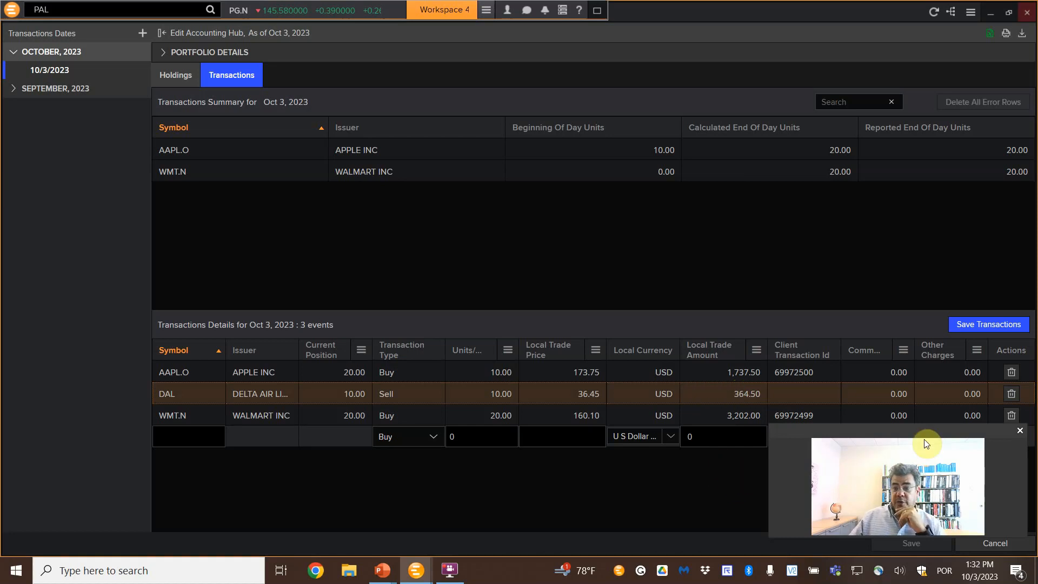
pyautogui.moveTo(904, 428); pyautogui.dragTo(914, 425)
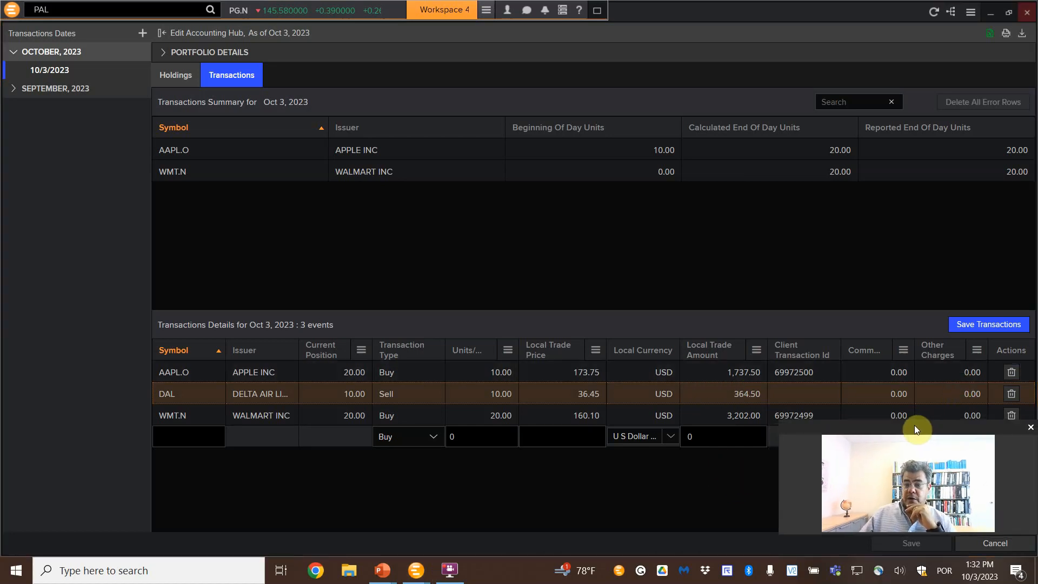
pyautogui.click(969, 334)
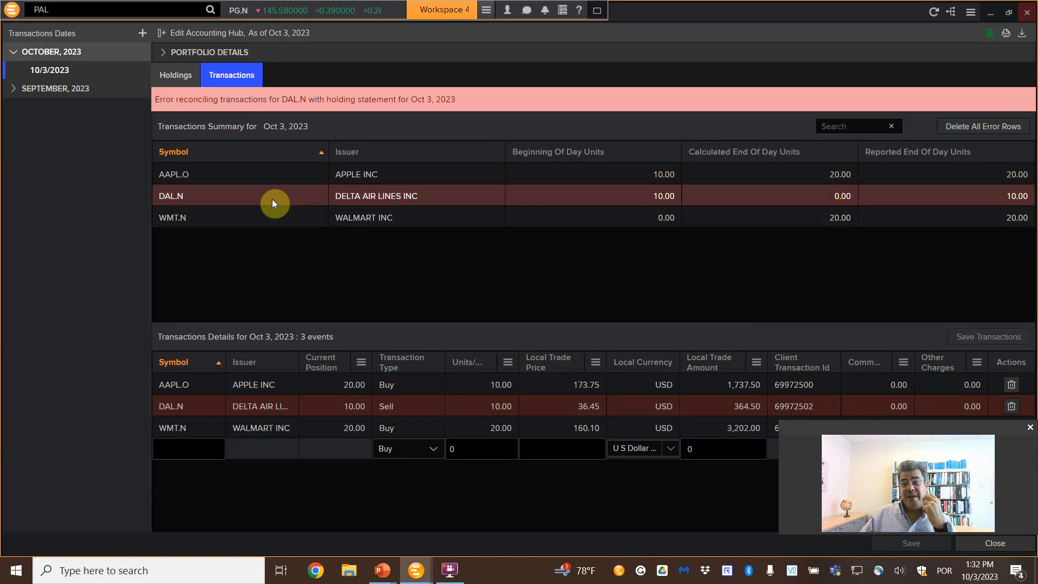
# Step: Open the October 3, 2023 holdings for editing, delete the Delta Air Lines holding and save the portfolio
pyautogui.click(177, 74)
pyautogui.click(52, 51)
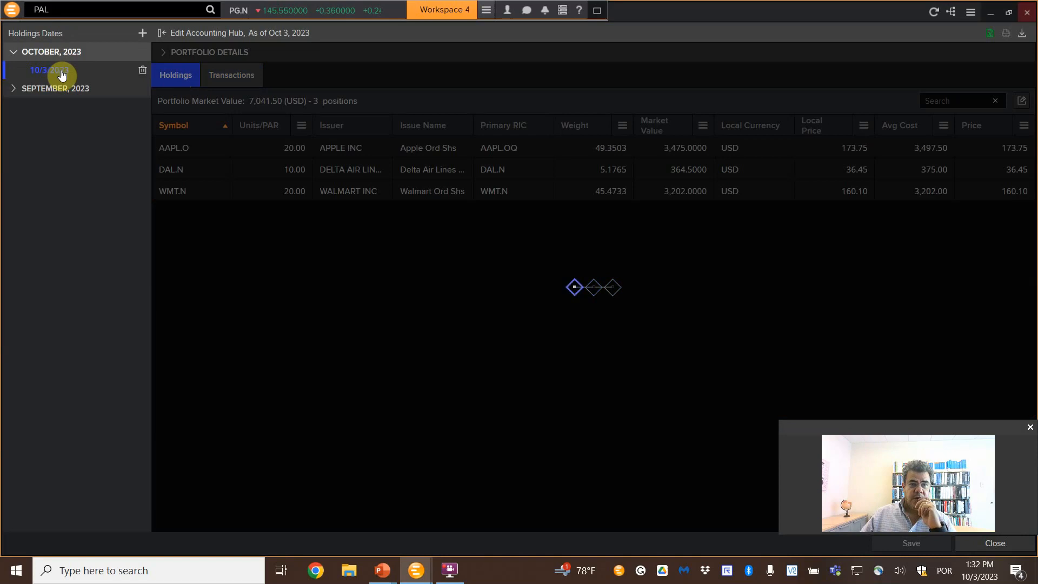
pyautogui.click(62, 73)
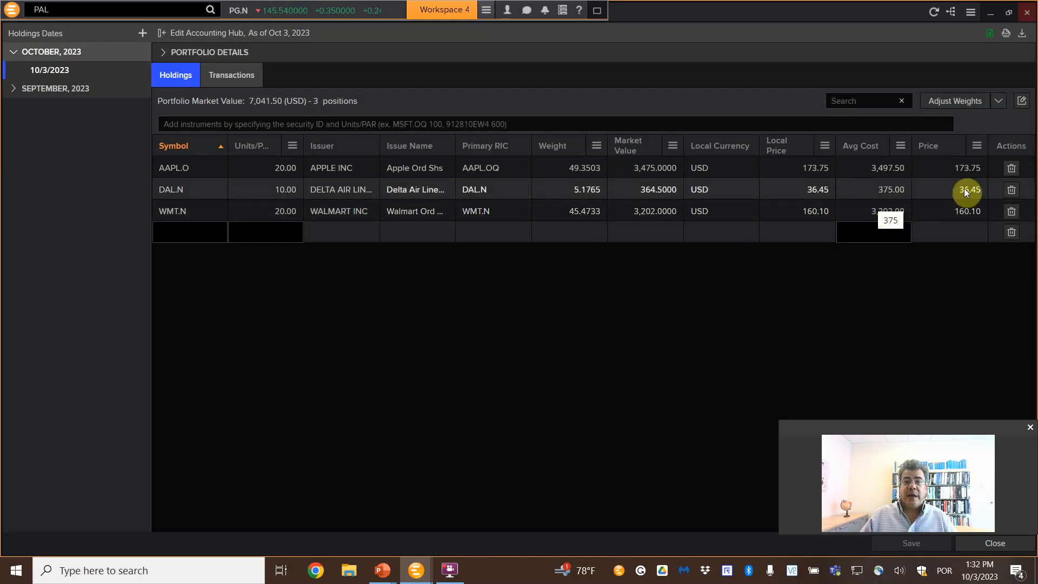
pyautogui.click(1011, 192)
pyautogui.click(904, 551)
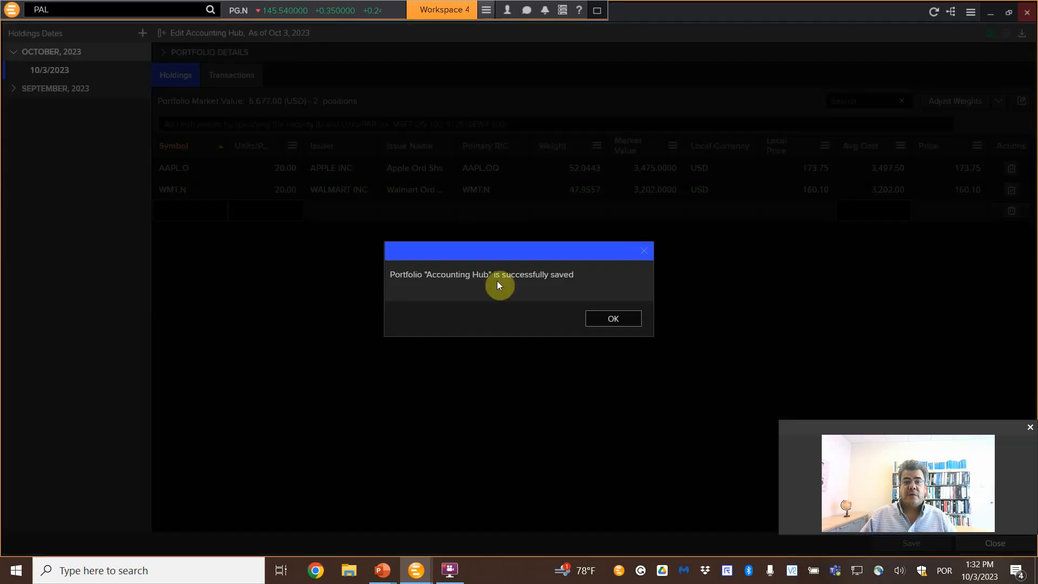
pyautogui.click(613, 319)
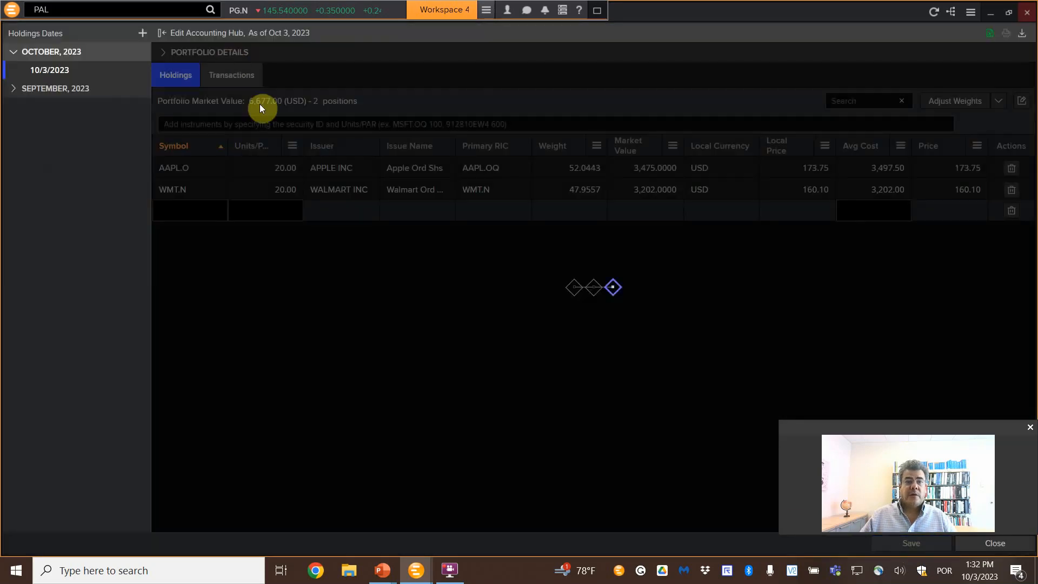
# Step: Review the October 3, 2023 transactions and holdings, and check the Accounting Hub portfolio details
pyautogui.click(242, 77)
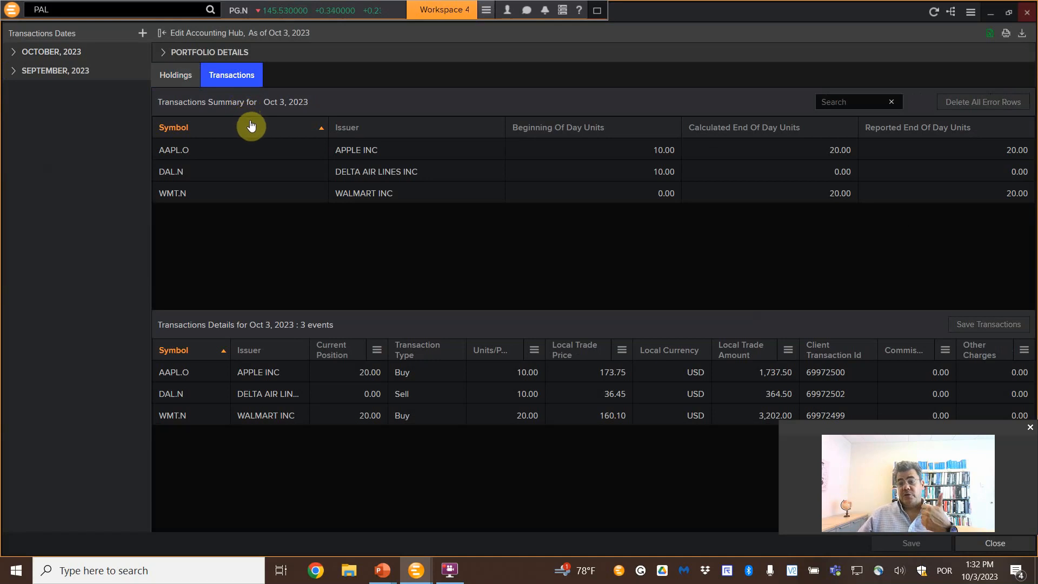
pyautogui.click(172, 79)
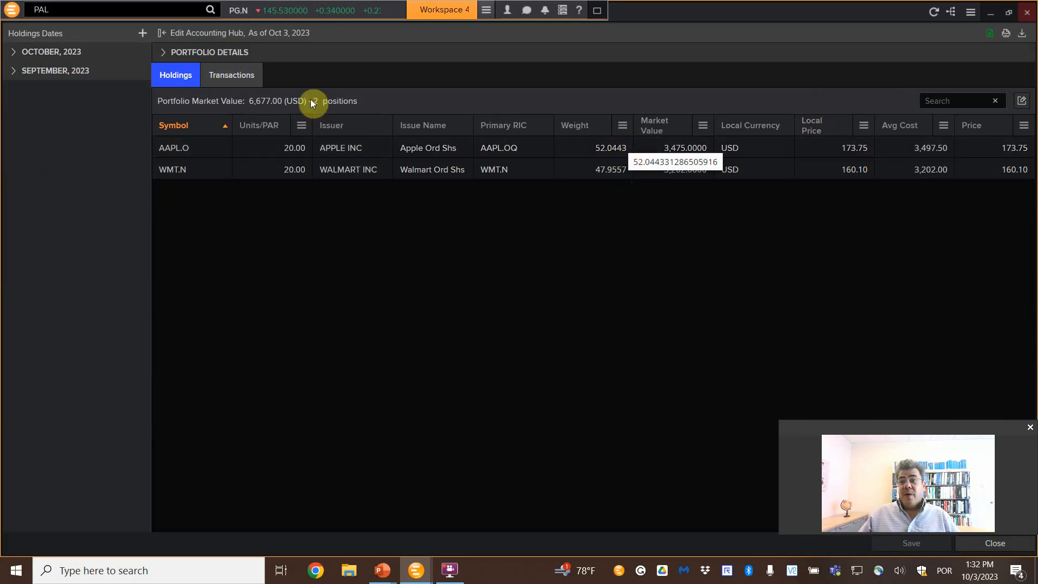
pyautogui.click(162, 53)
pyautogui.click(164, 53)
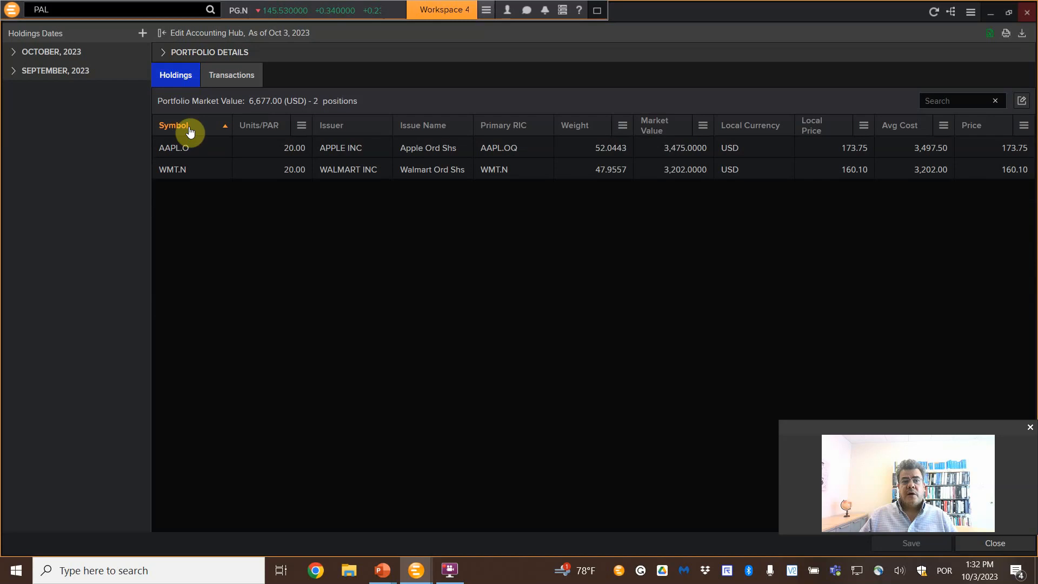
pyautogui.click(165, 53)
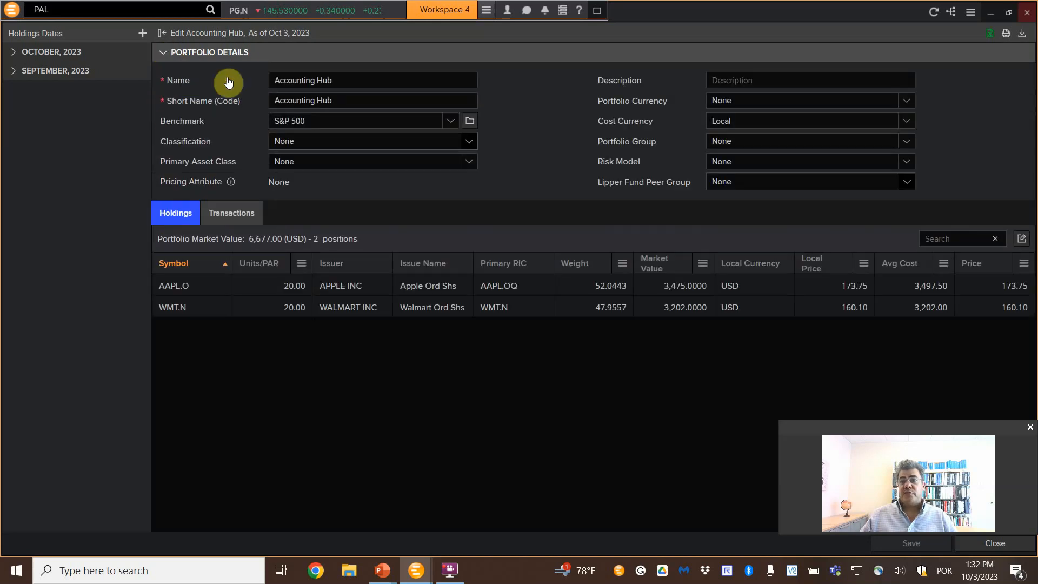
pyautogui.click(162, 52)
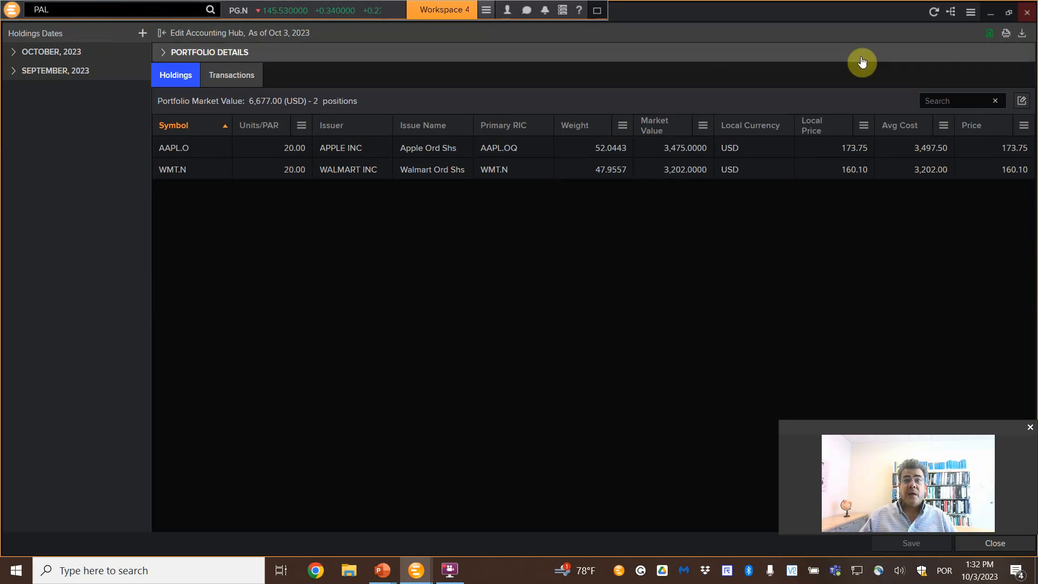
# Step: Open the Portfolios & Lists Manager for PAL and maximize its window
pyautogui.click(160, 10)
pyautogui.click(211, 9)
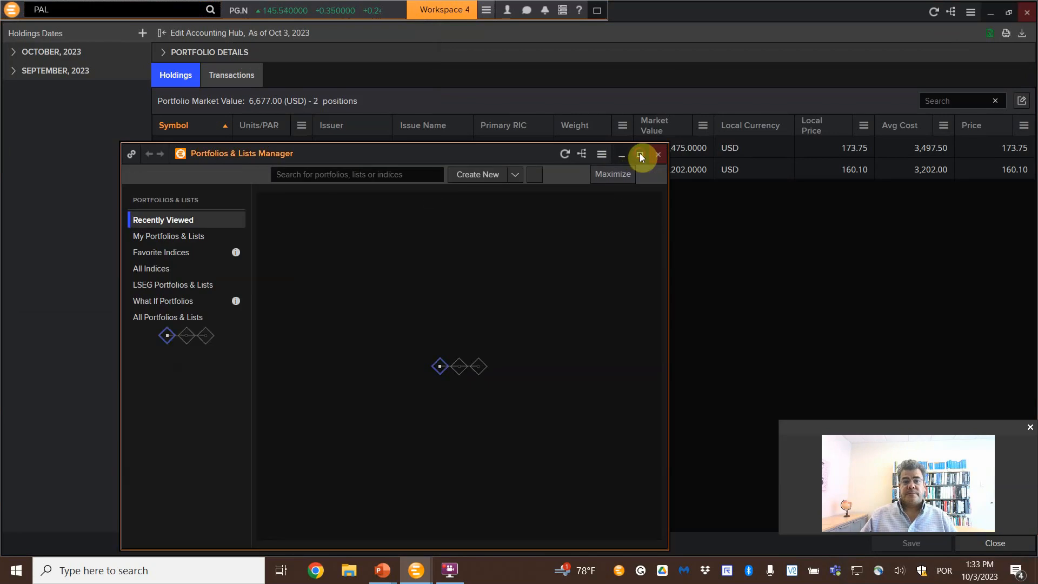
pyautogui.click(640, 156)
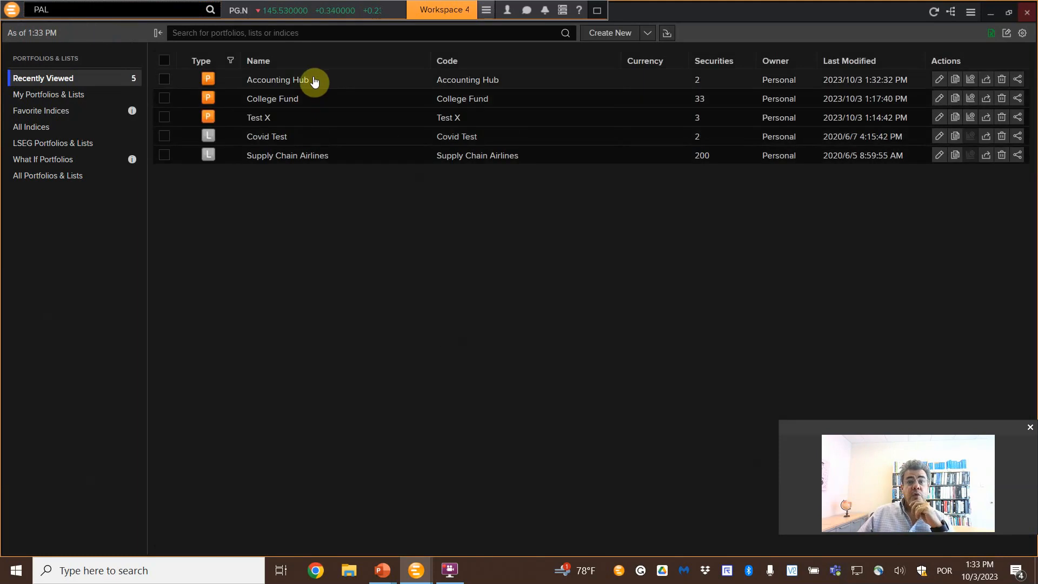
# Step: View the Accounting Hub portfolio in edit mode and in read-only mode, closing the editor each time
pyautogui.click(939, 81)
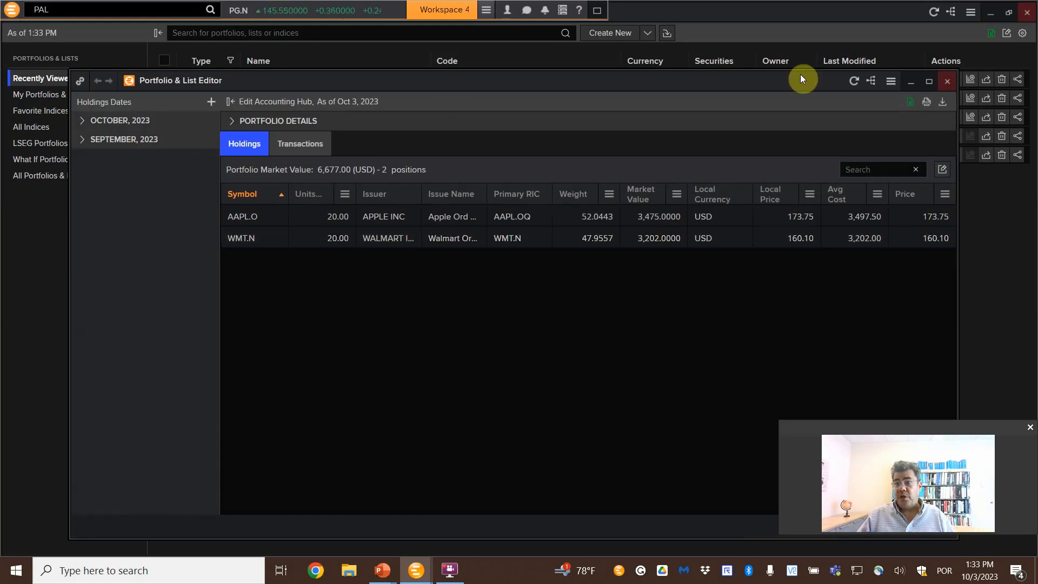
pyautogui.click(947, 81)
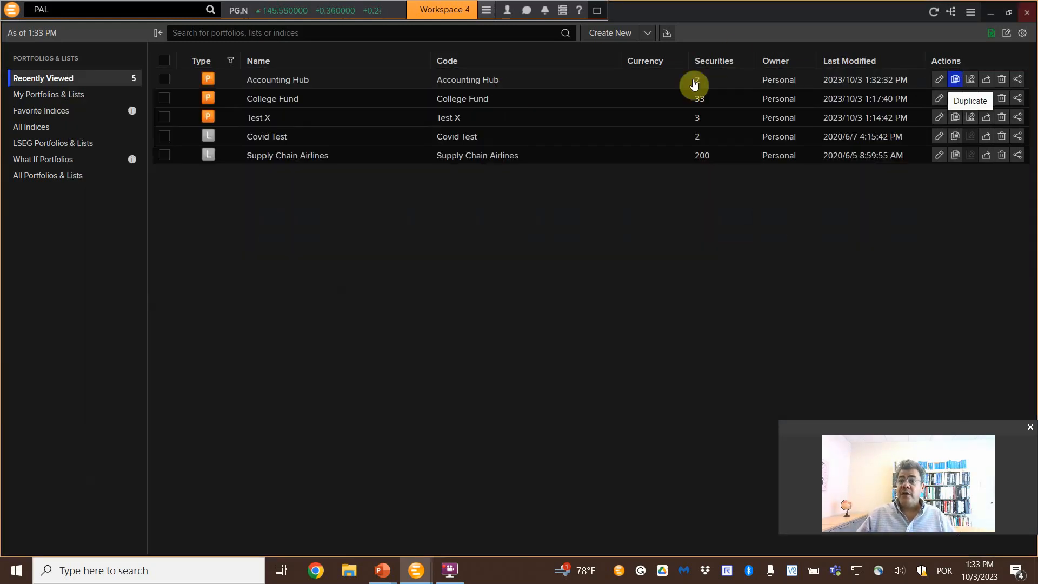
pyautogui.click(309, 82)
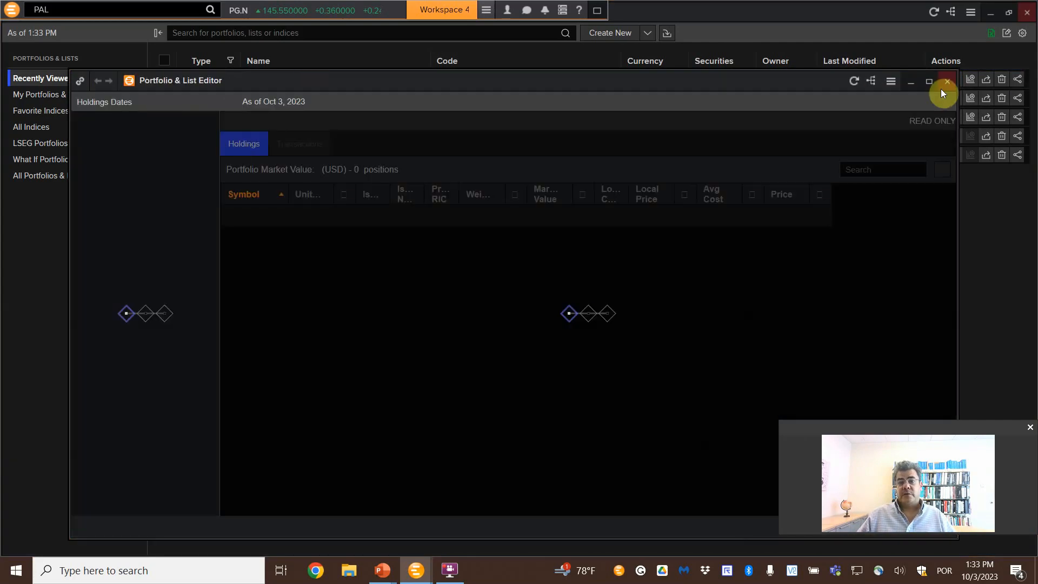
pyautogui.click(943, 83)
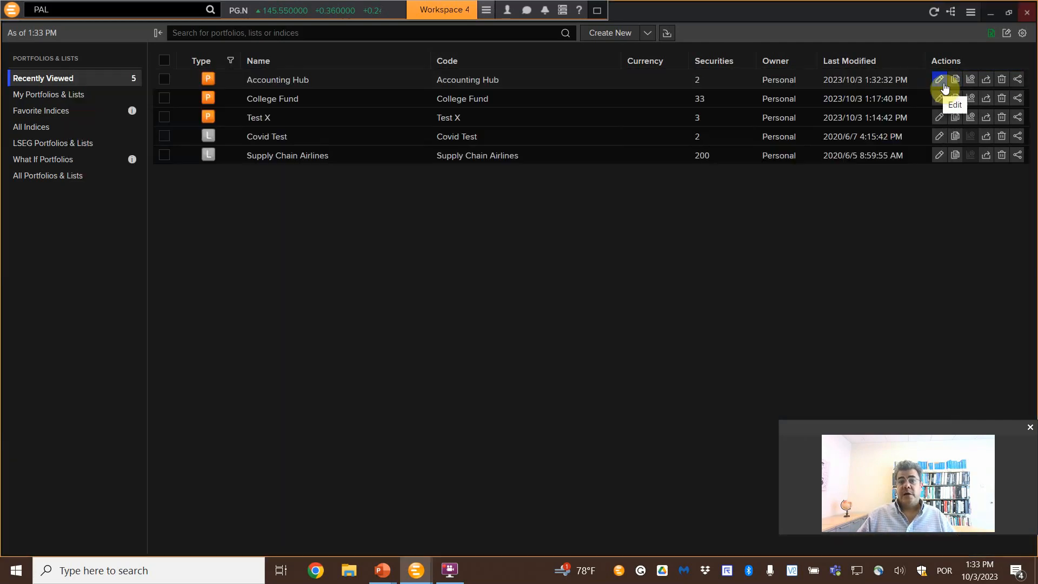
# Step: Start deleting the Accounting Hub portfolio and cancel the deletion
pyautogui.click(1001, 81)
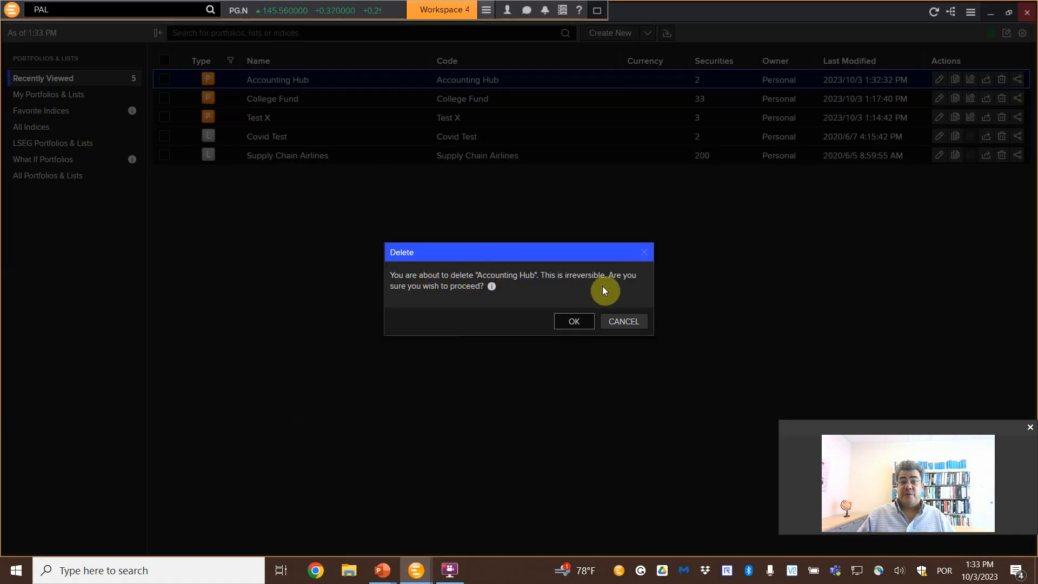
pyautogui.click(628, 322)
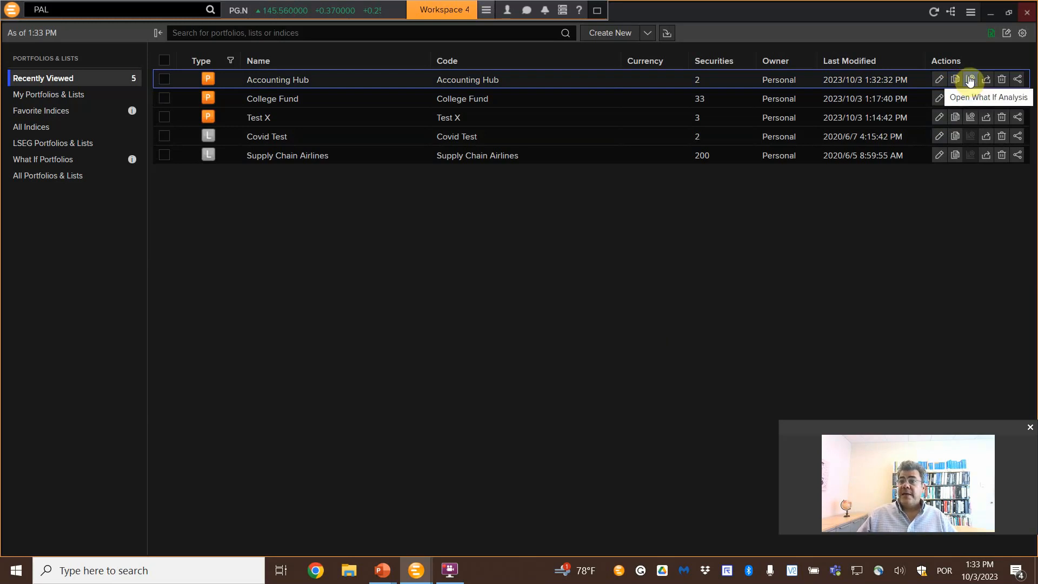
# Step: Open What If Analysis for the Accounting Hub portfolio and add Starbucks Corp (SBUX.O) with 100 units to the simulated holdings
pyautogui.click(970, 80)
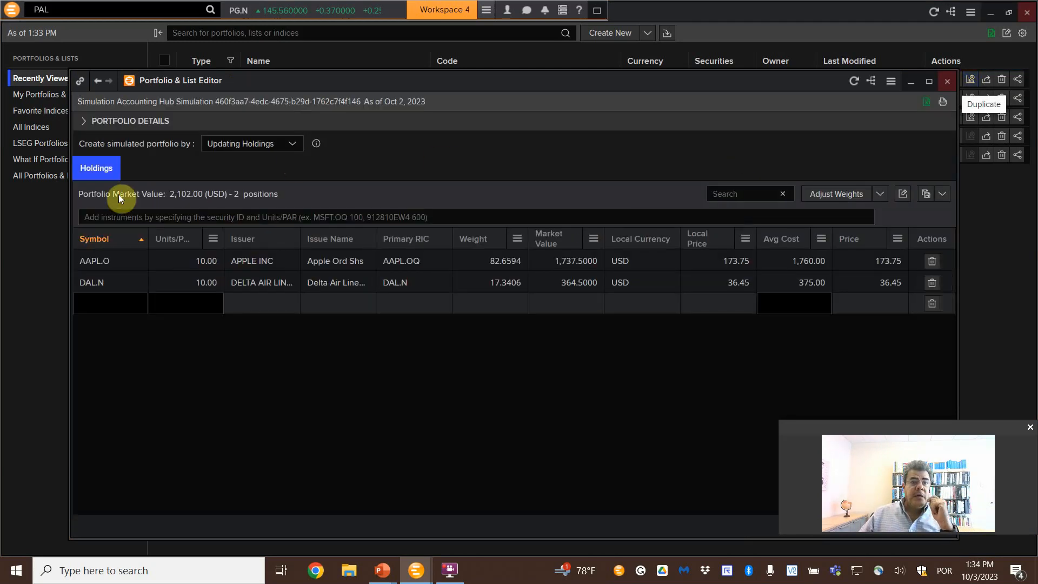
pyautogui.click(108, 303)
pyautogui.write('starb')
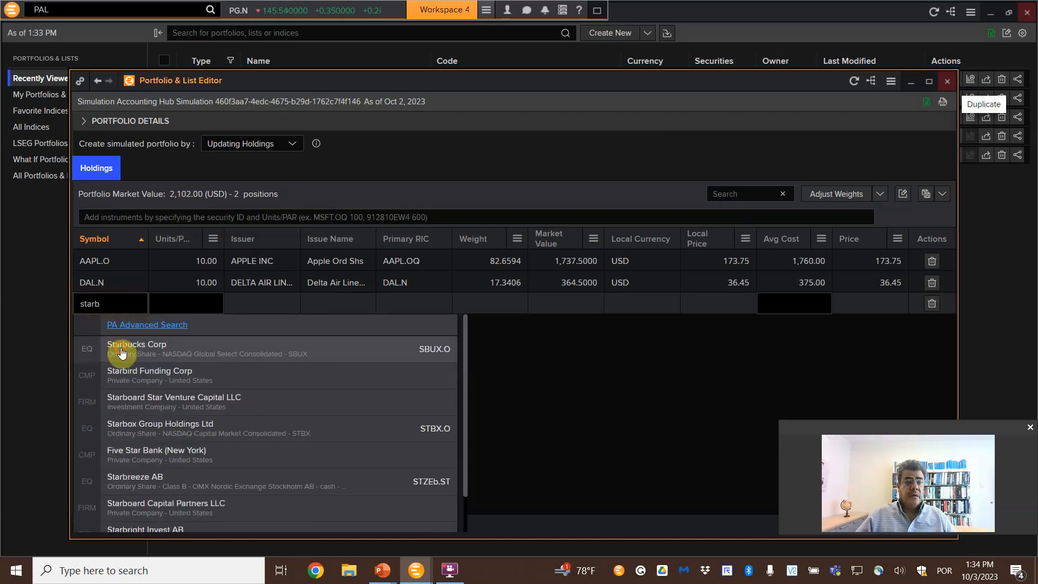
pyautogui.click(122, 352)
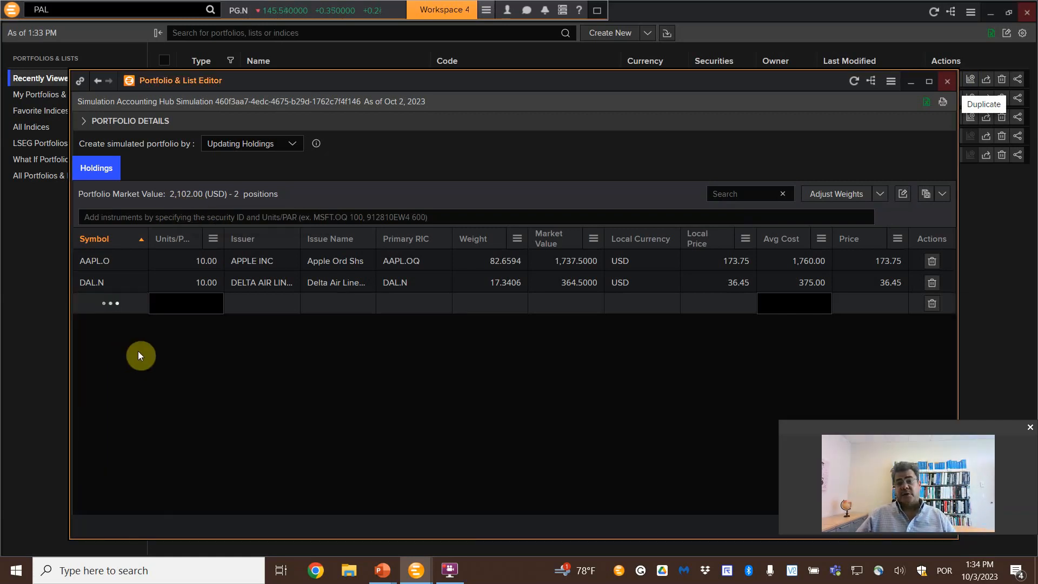
pyautogui.click(190, 304)
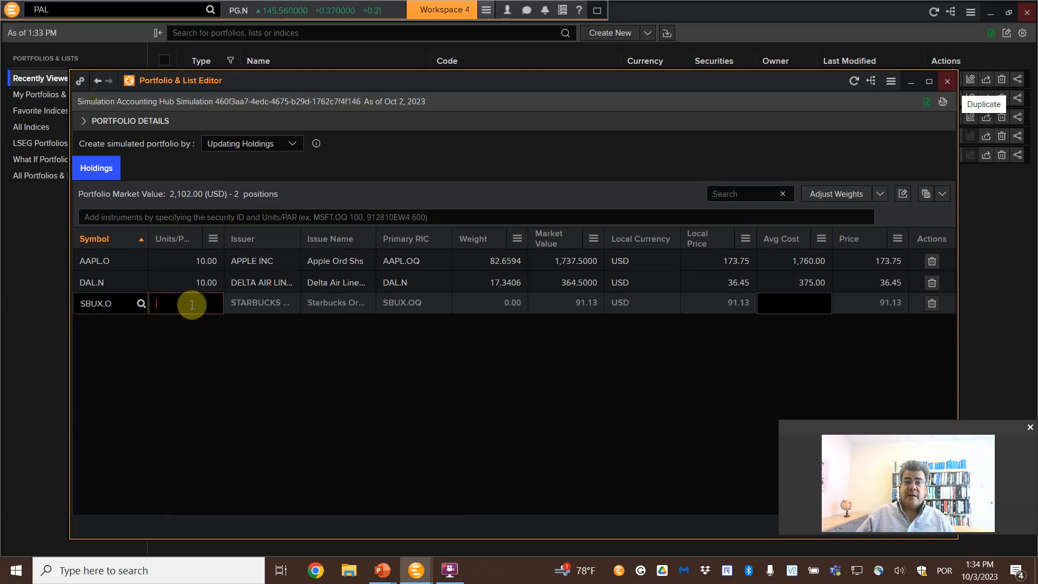
pyautogui.write('100')
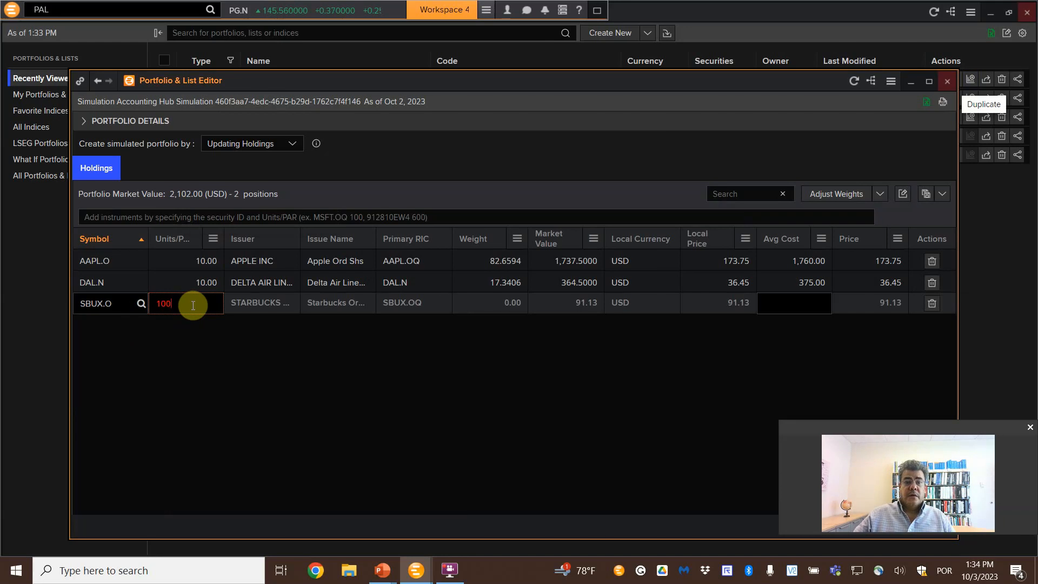
# Step: Set the Starbucks holding's average cost to 9113, save the simulated portfolio and close the editor
pyautogui.click(766, 311)
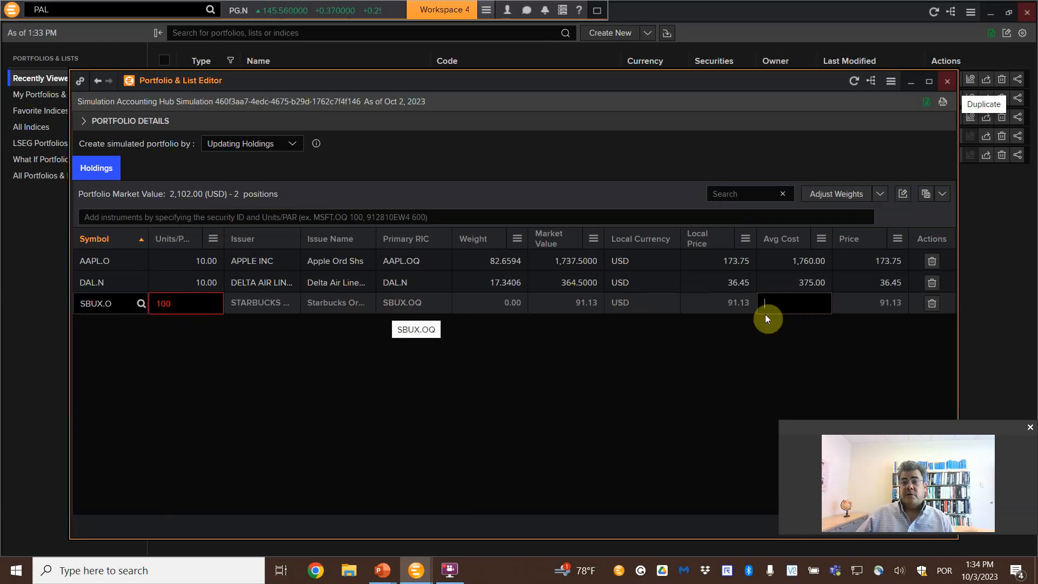
pyautogui.write('91')
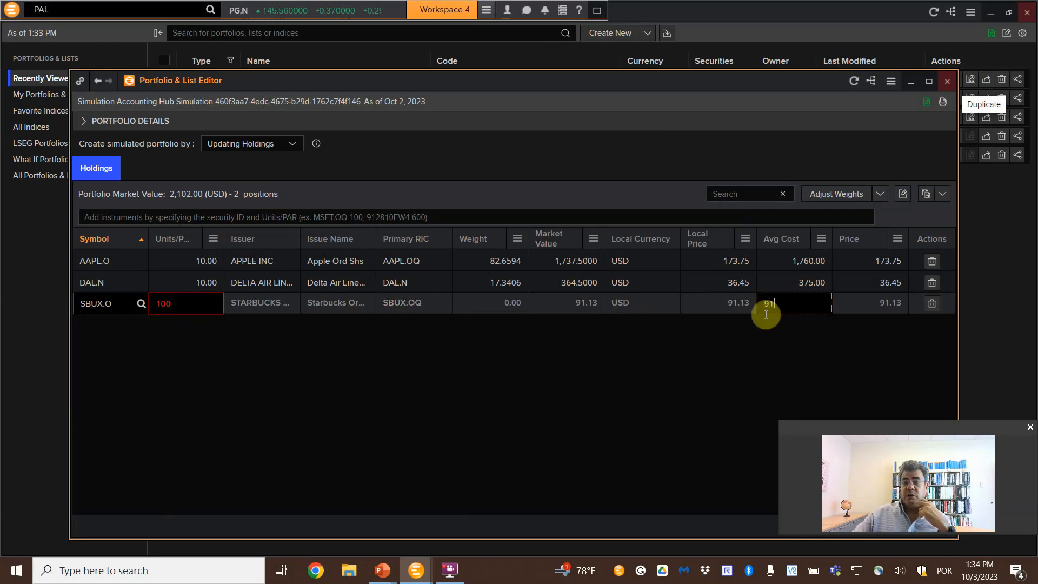
pyautogui.write('130')
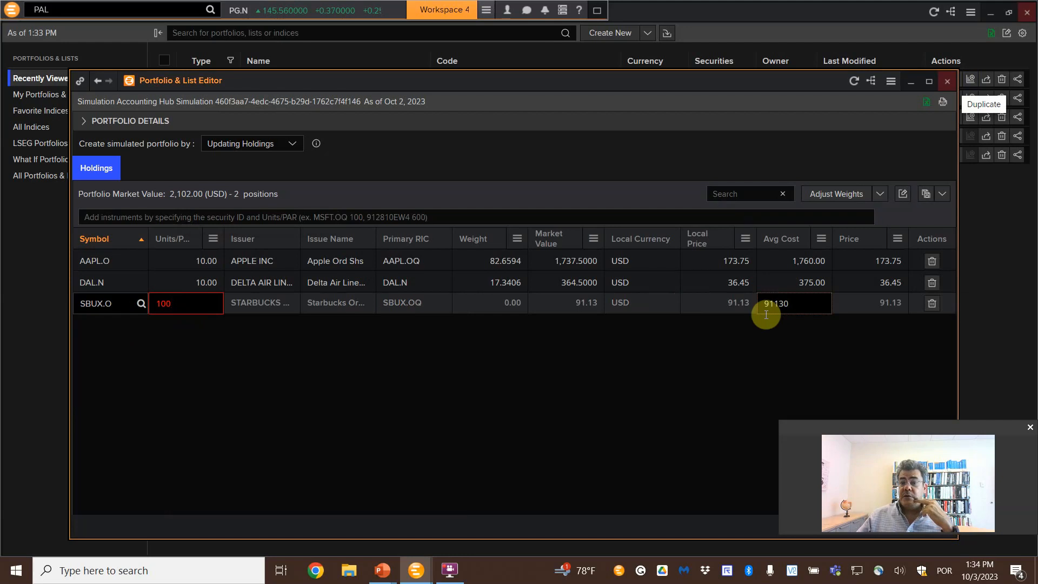
pyautogui.press('BackSpace')
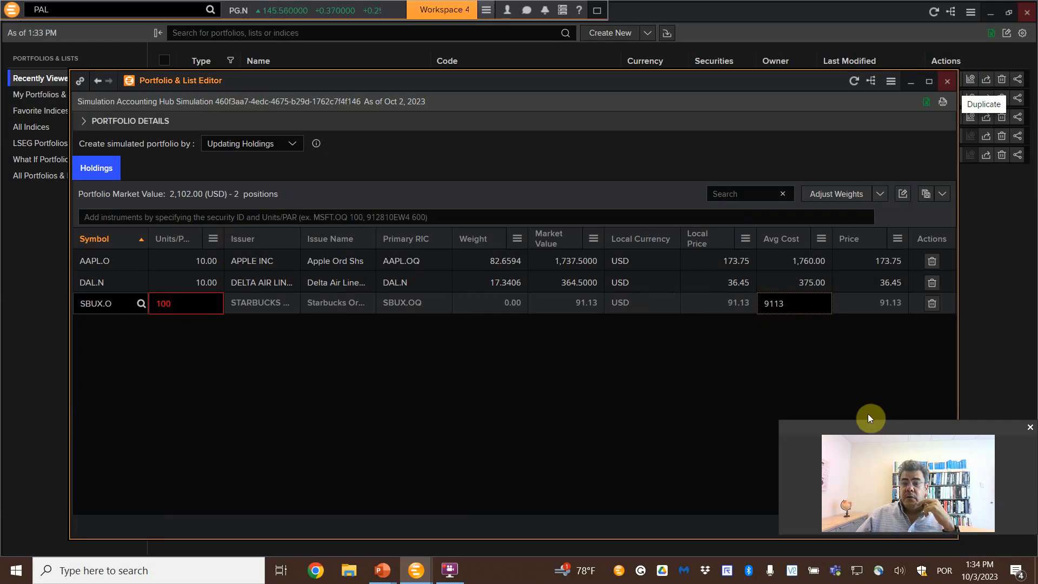
pyautogui.moveTo(939, 424); pyautogui.dragTo(408, 395)
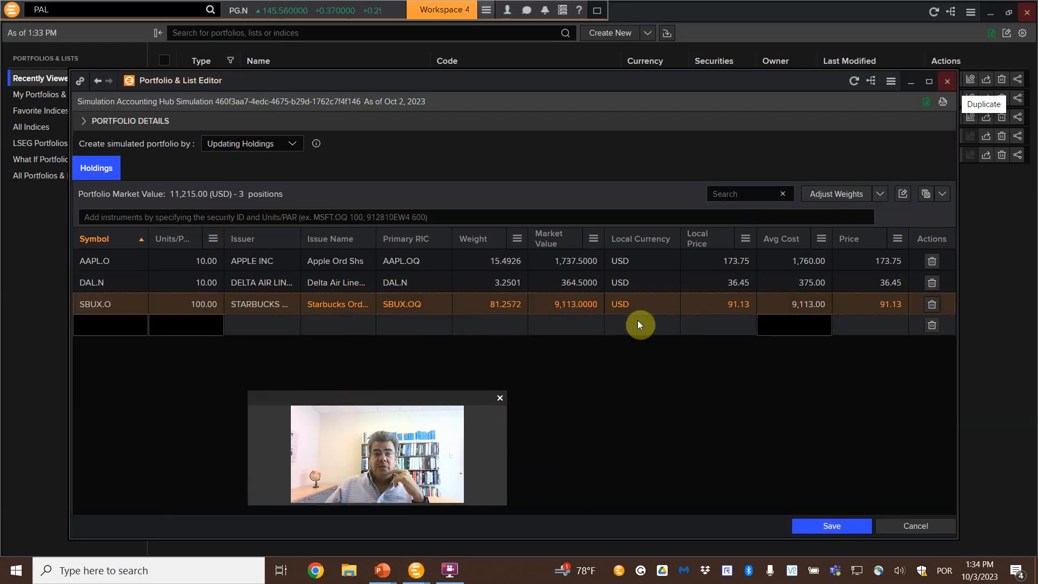
pyautogui.click(827, 527)
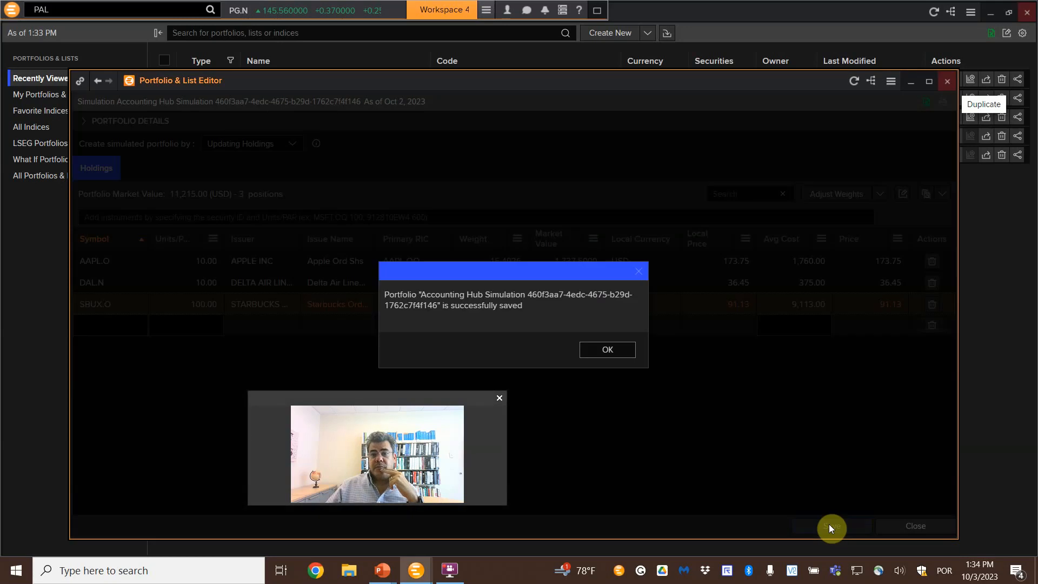
pyautogui.click(607, 350)
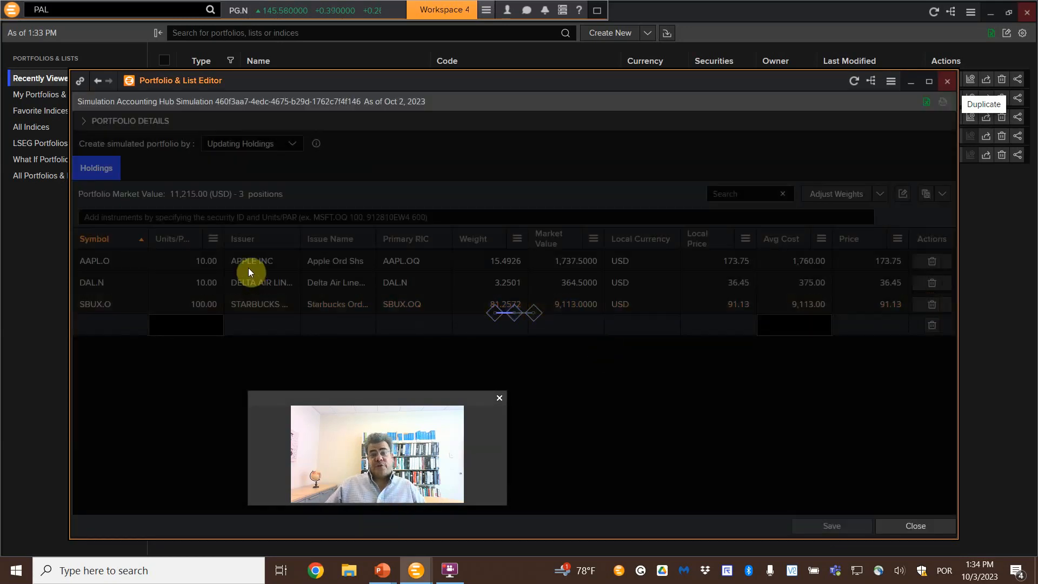
pyautogui.moveTo(356, 401); pyautogui.dragTo(112, 448)
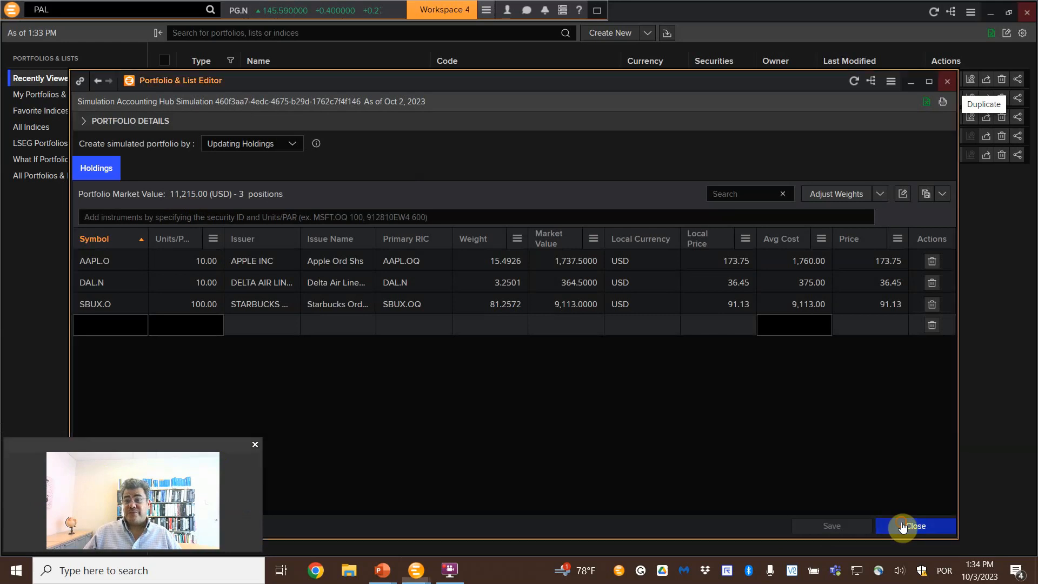
pyautogui.click(902, 527)
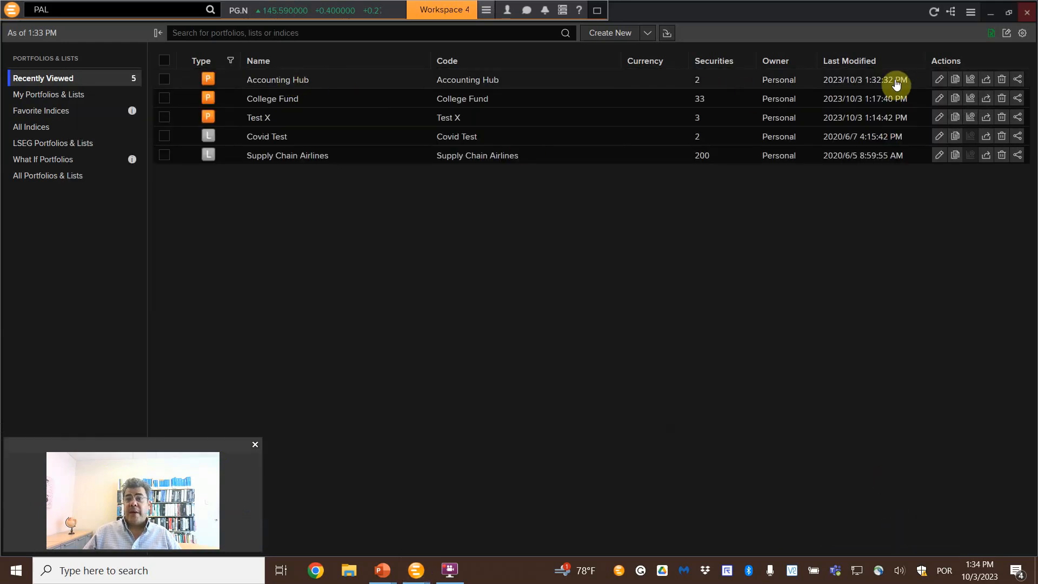
# Step: View the Accounting Hub portfolio in the editor and in the Monitor app, closing each window
pyautogui.click(940, 80)
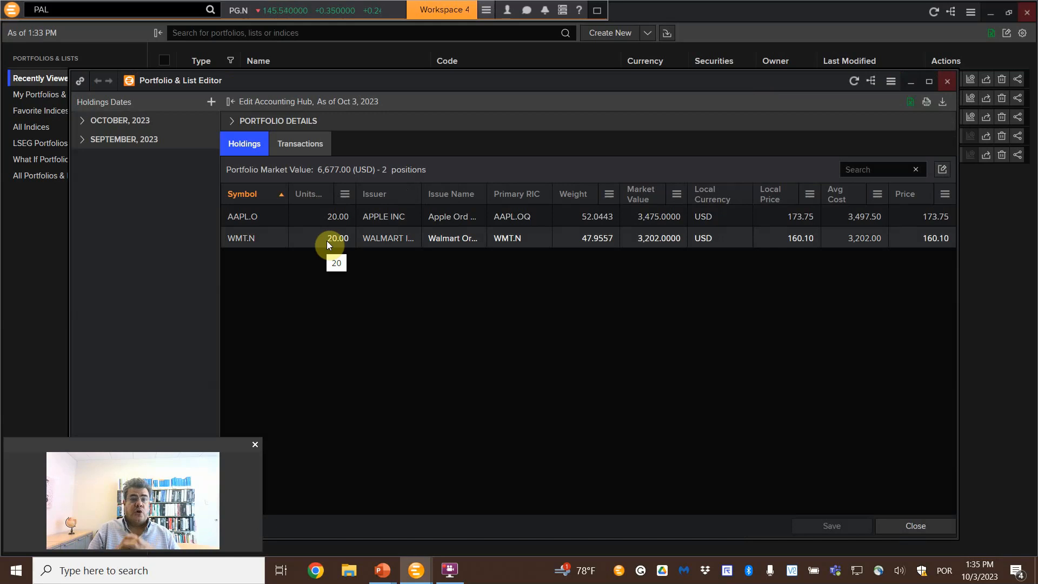
pyautogui.click(949, 81)
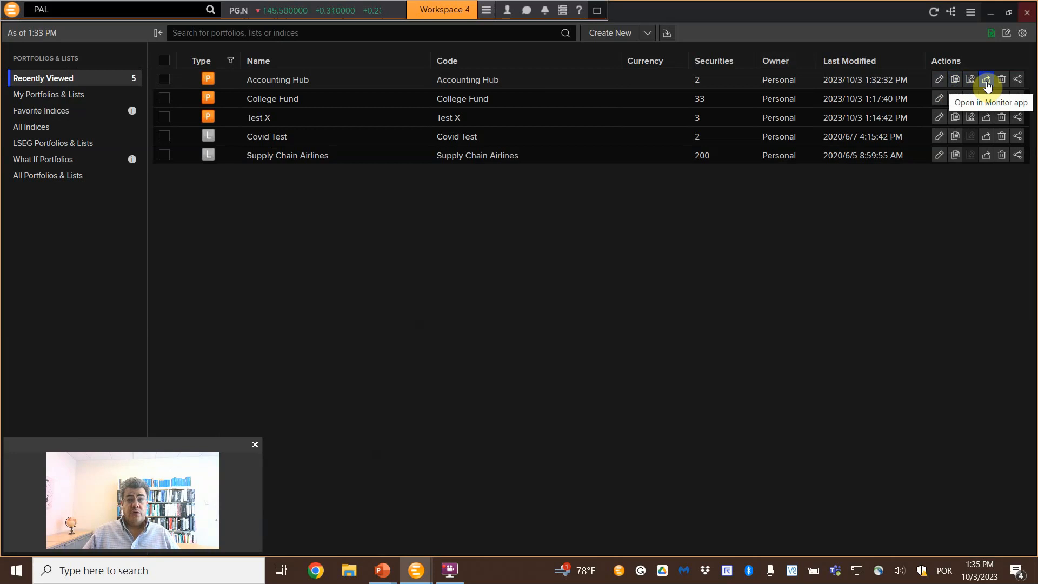
pyautogui.click(986, 81)
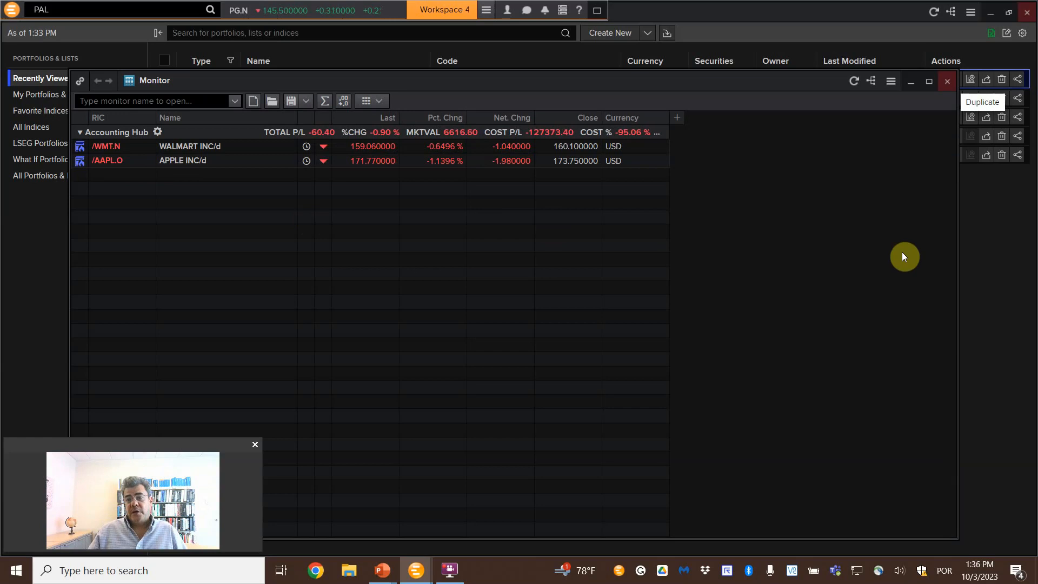
pyautogui.click(947, 81)
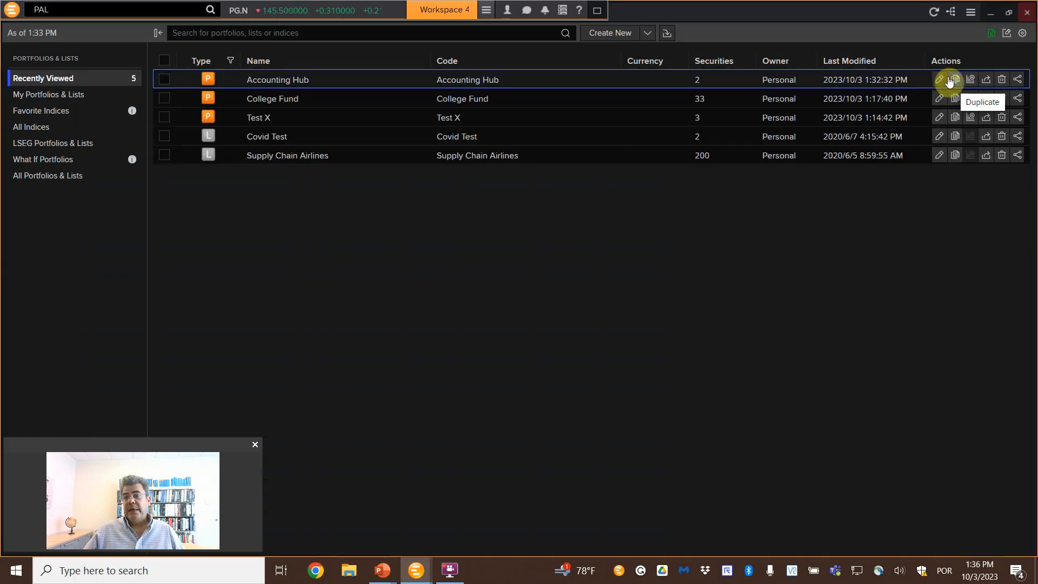
# Step: Check the sharing permission options for My Division - University on the Accounting Hub portfolio, and cancel without changing them
pyautogui.click(1017, 80)
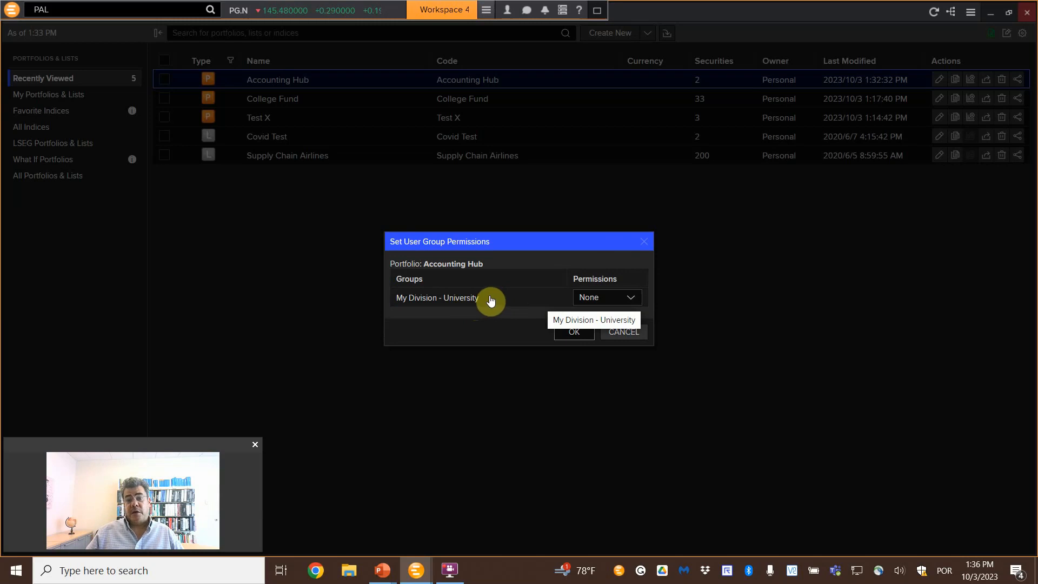
pyautogui.click(628, 298)
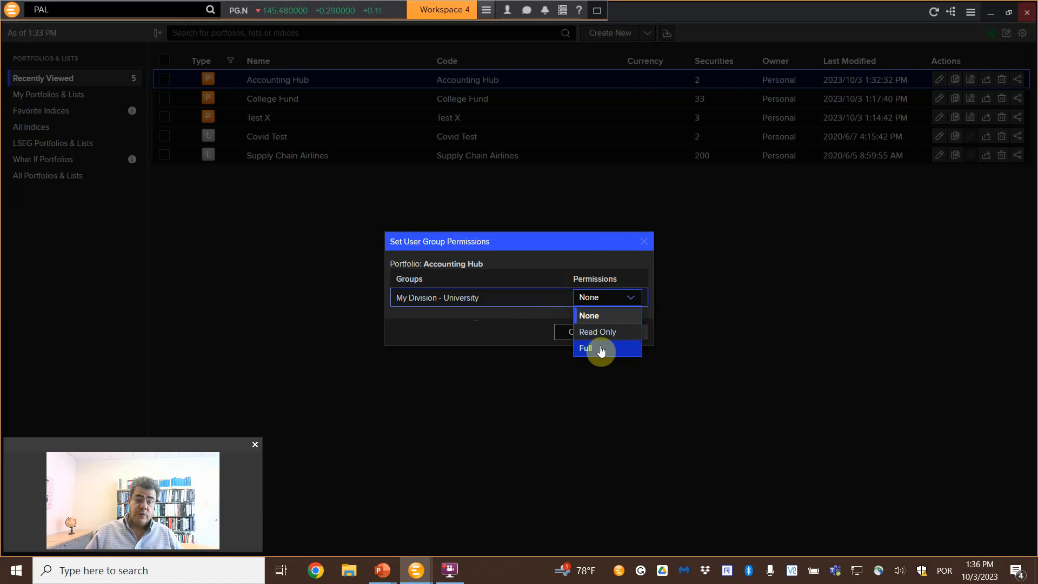
pyautogui.click(598, 399)
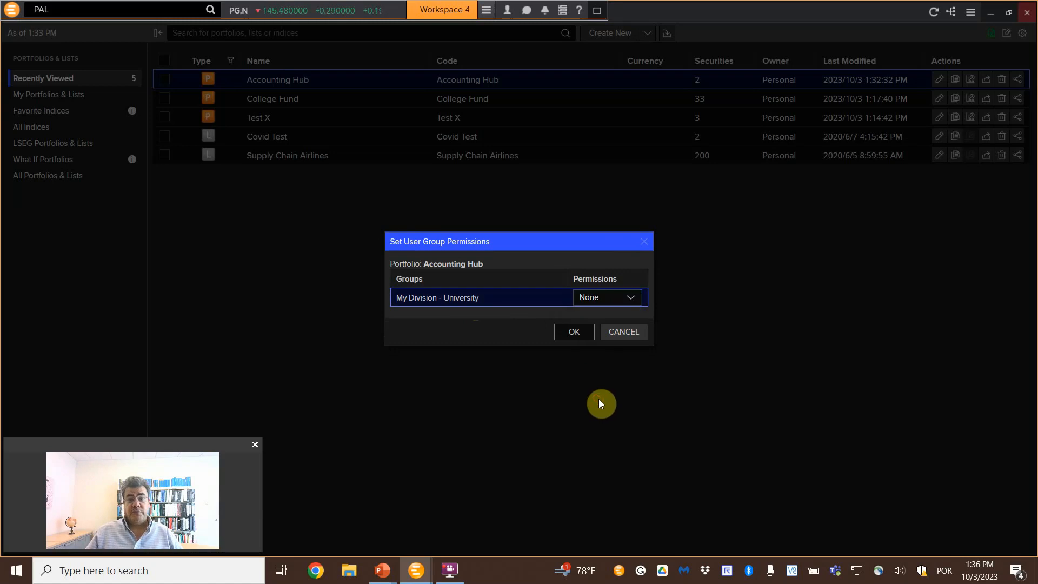
pyautogui.click(639, 333)
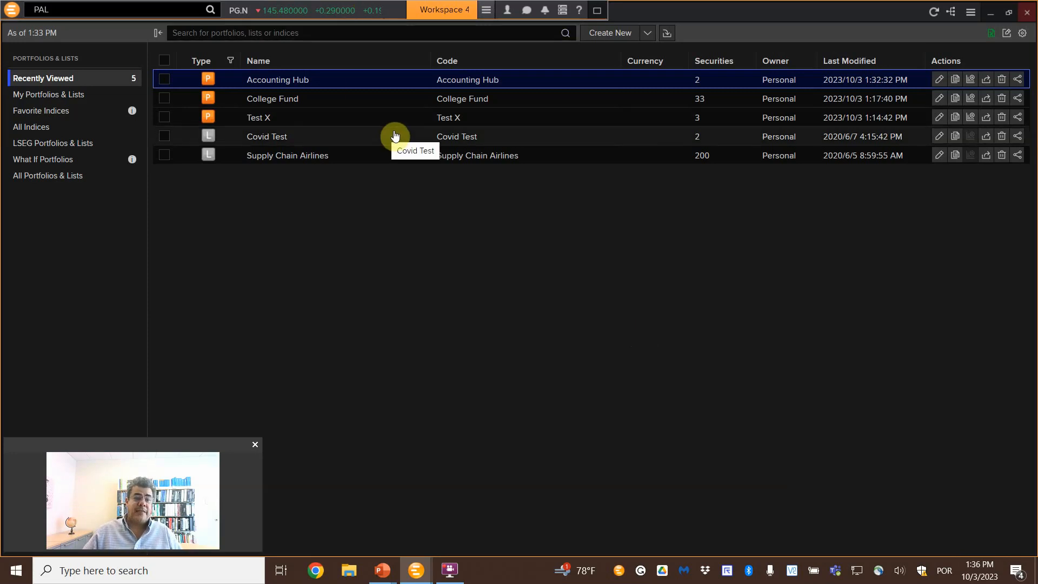
# Step: Switch to the PowerPoint slide show and advance to the closing Thank you slide
pyautogui.moveTo(382, 570)
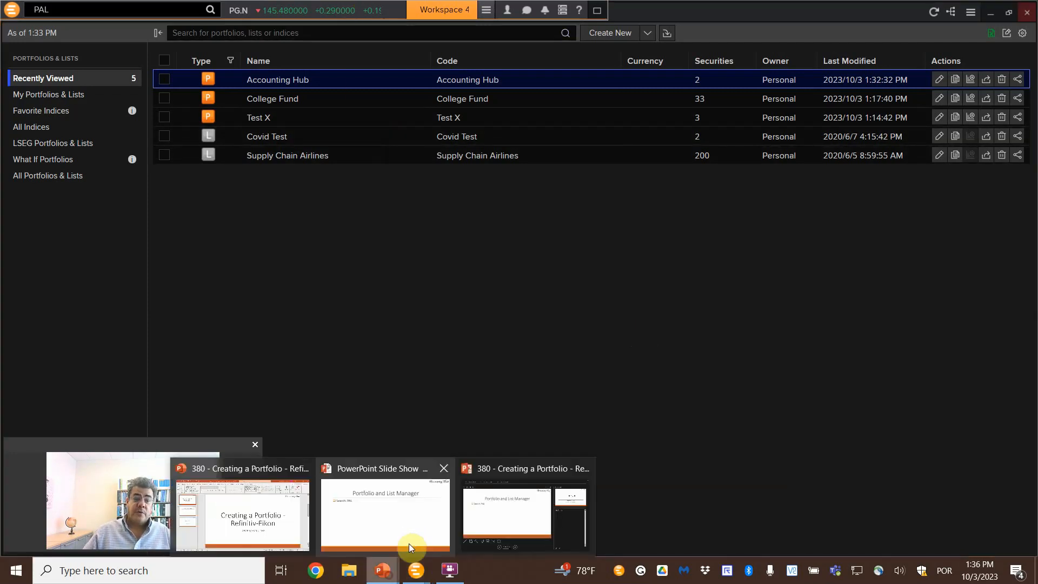
pyautogui.click(408, 544)
pyautogui.click(454, 433)
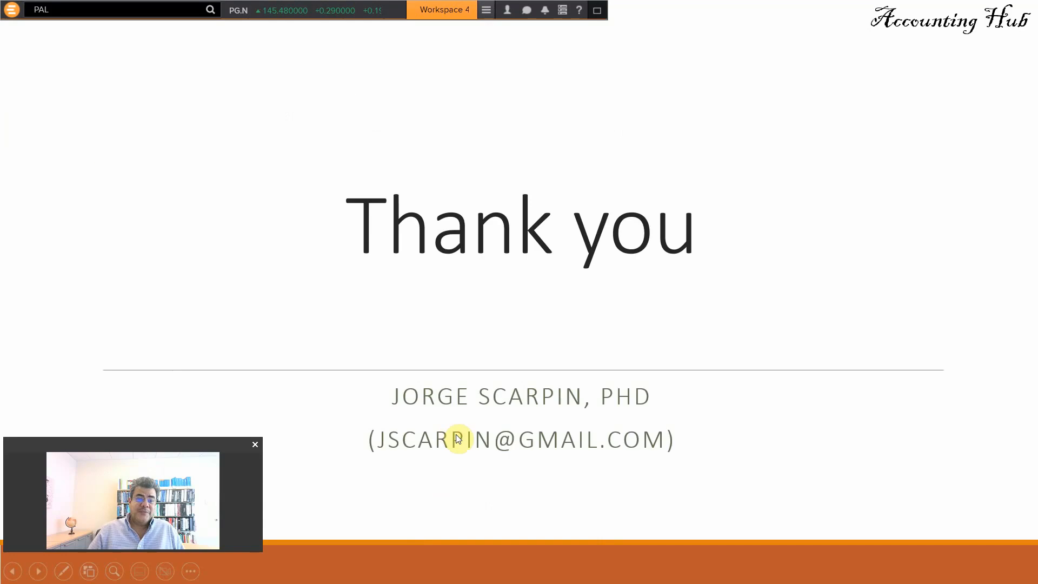